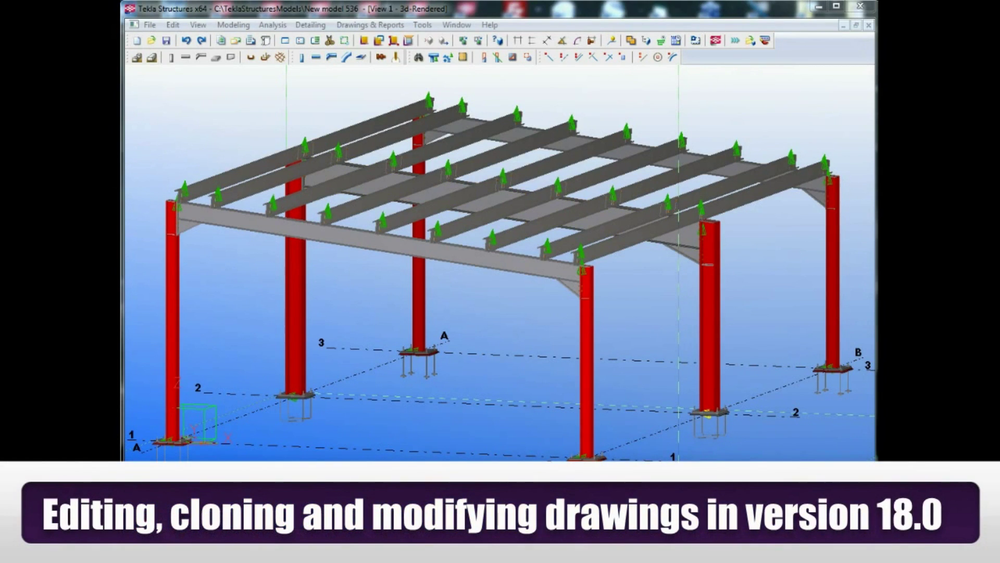
# - Select the column drawing's objects in the model from the drawing list, and open assembly drawing C/4
pyautogui.hotkey('ctrl', 'l')
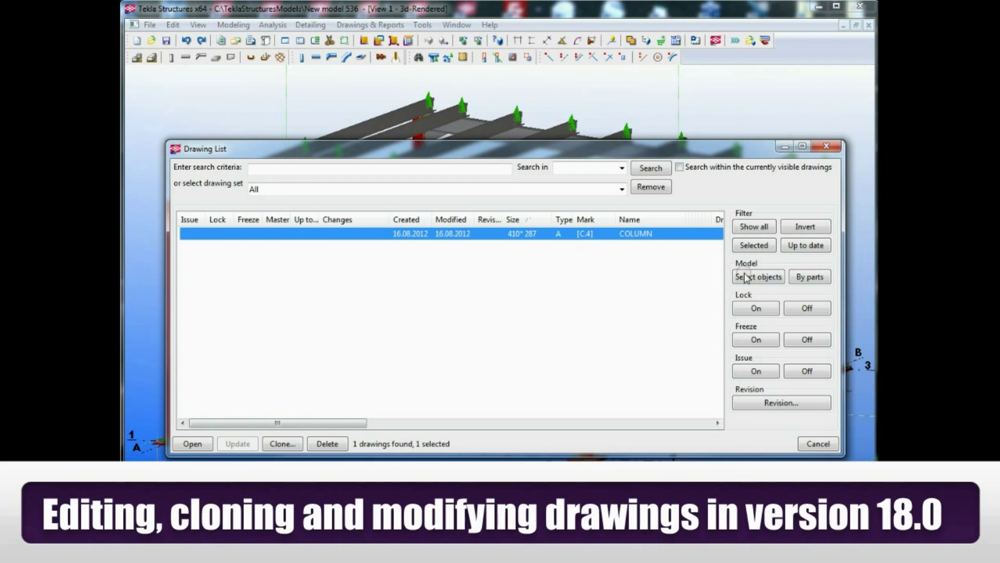
pyautogui.click(748, 155)
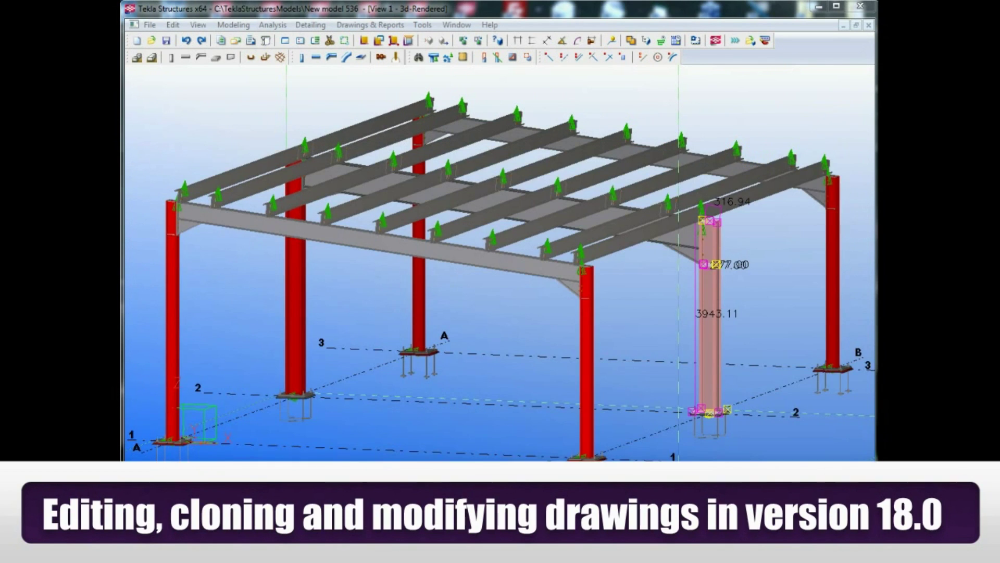
pyautogui.moveTo(750, 469); pyautogui.dragTo(750, 155)
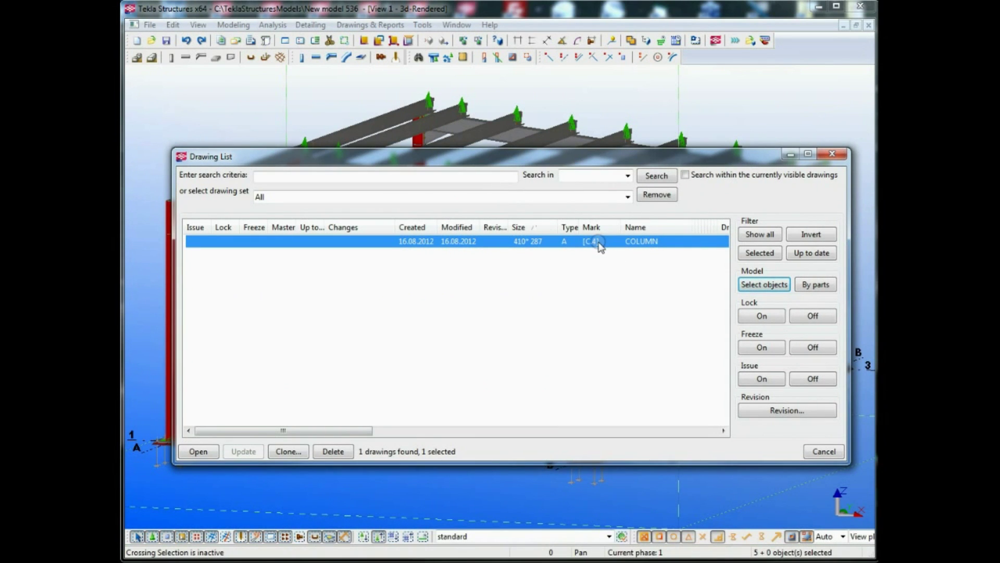
pyautogui.doubleClick(599, 241)
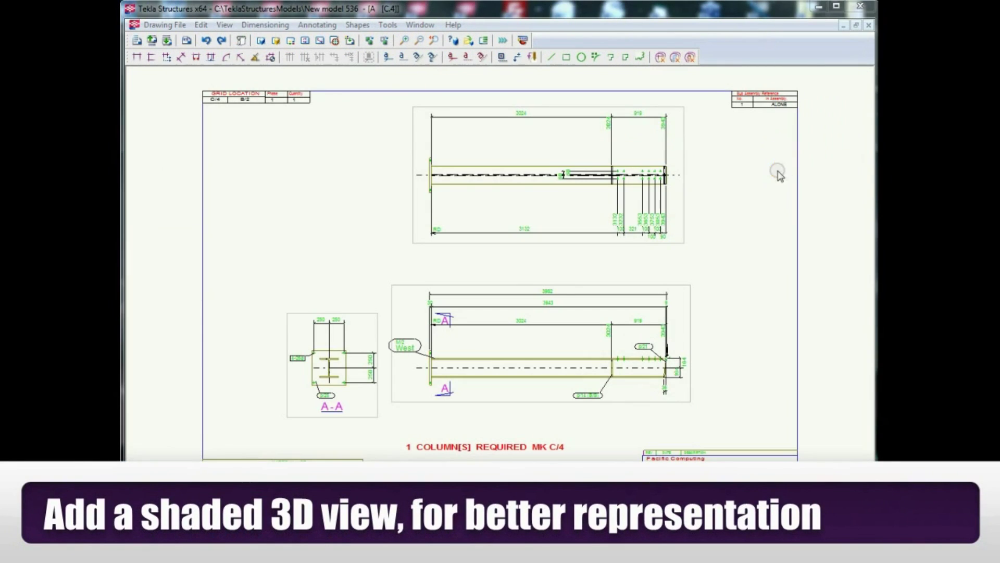
# - Turn on the 3D view for the assembly drawing with the Shaded_3D_View attributes and apply the change to the sheet
pyautogui.doubleClick(749, 229)
pyautogui.click(575, 266)
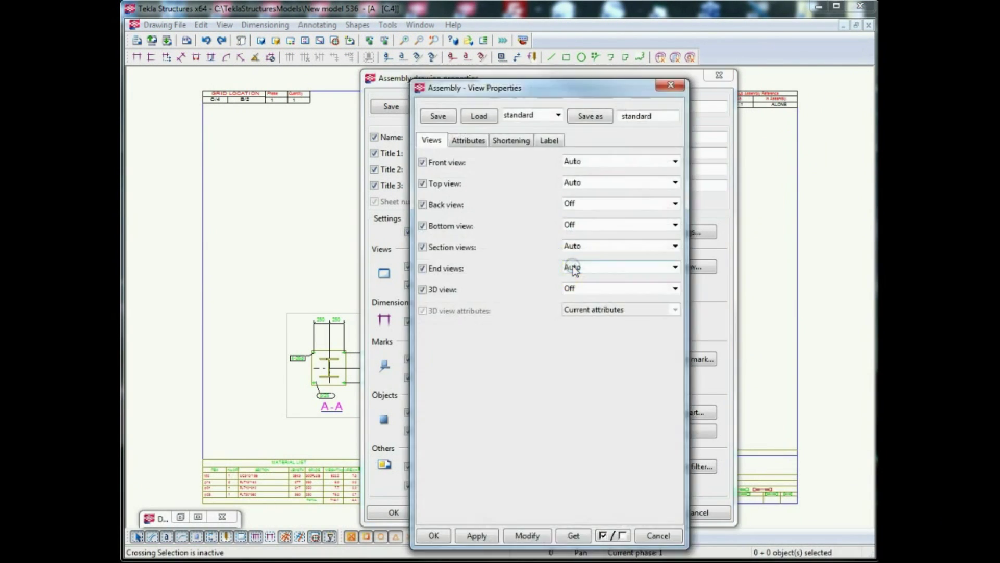
pyautogui.click(580, 289)
pyautogui.click(579, 299)
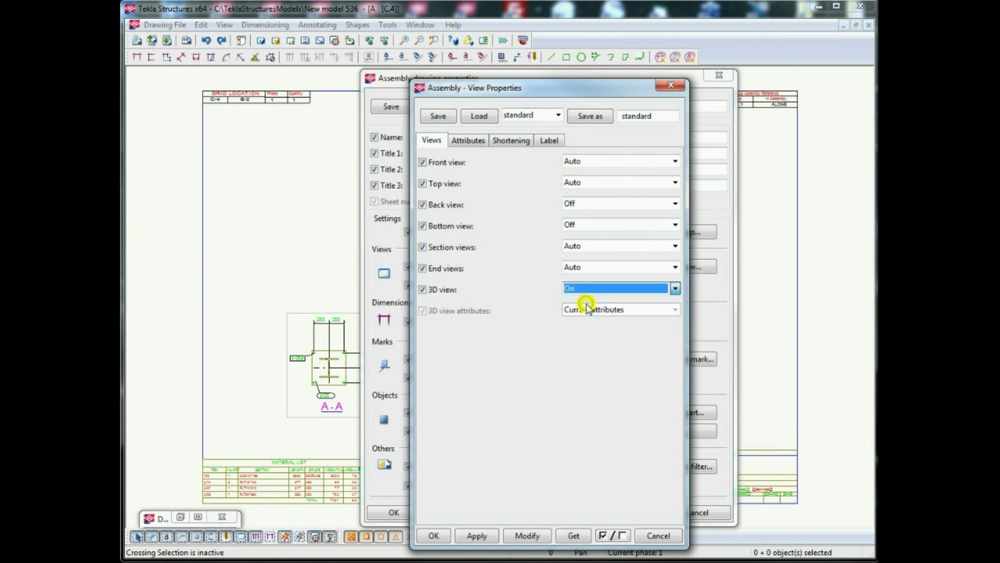
pyautogui.click(584, 310)
pyautogui.click(588, 530)
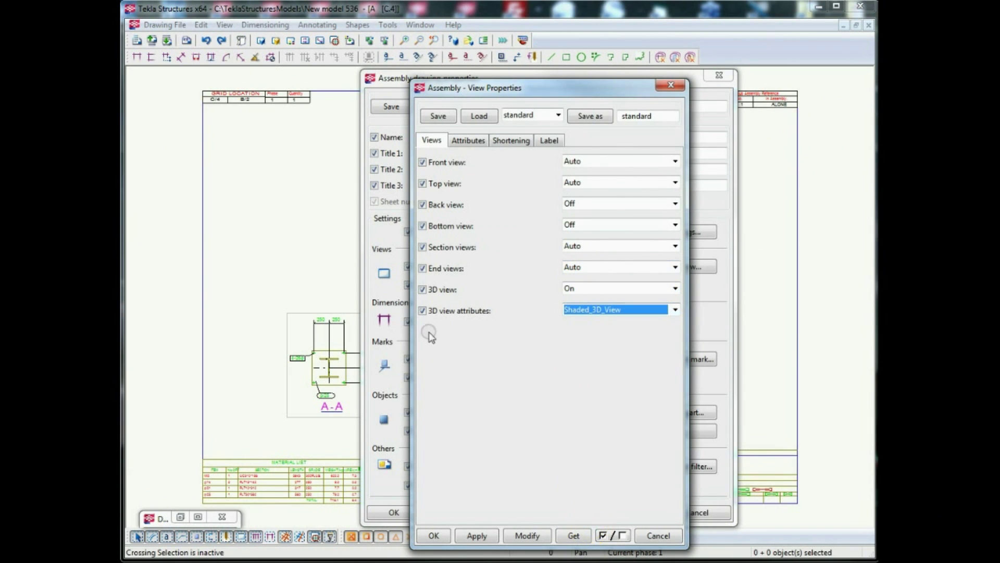
pyautogui.click(524, 535)
pyautogui.click(432, 534)
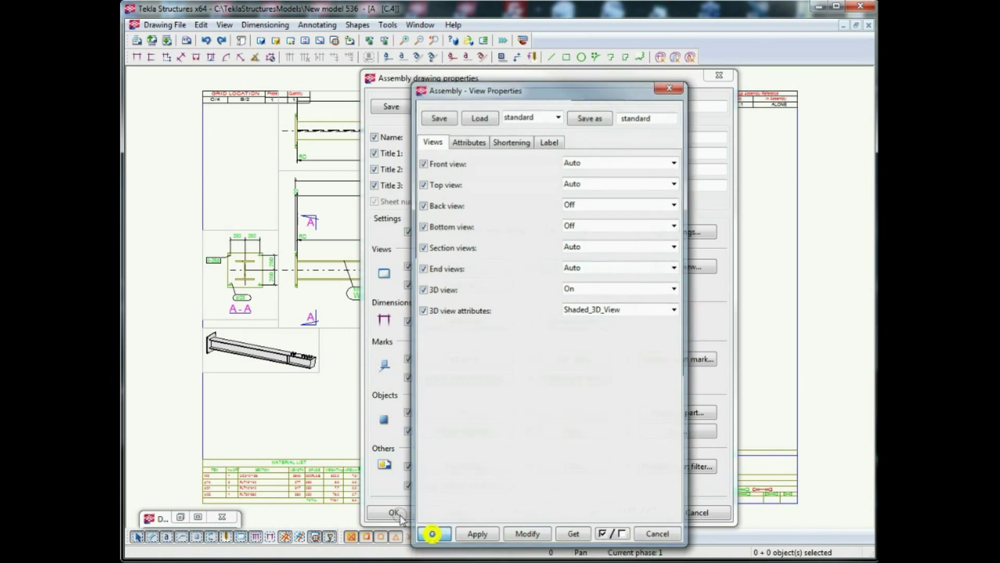
pyautogui.click(397, 513)
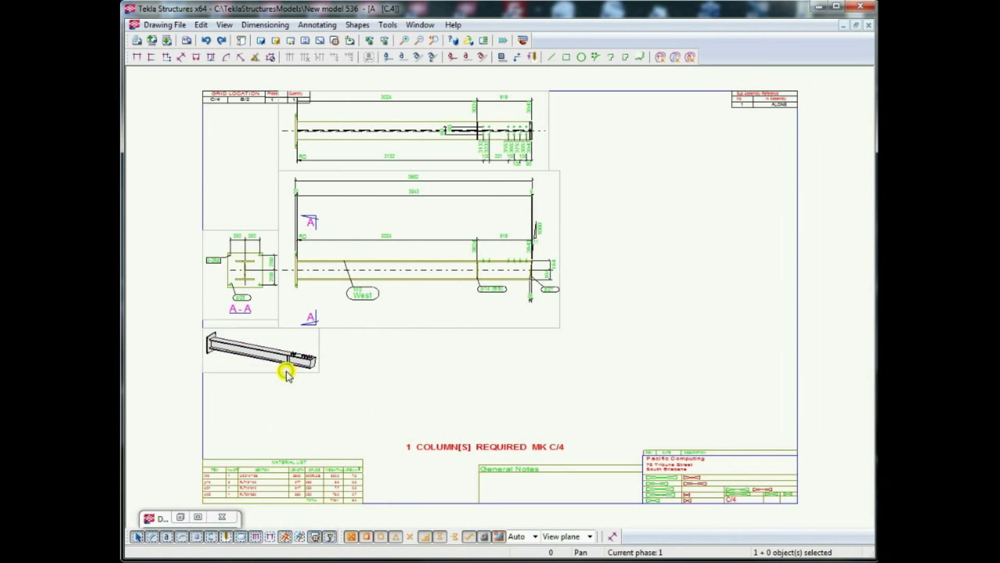
# - Enlarge the shaded 3D view by changing its scale, and move it to the empty area above the title block
pyautogui.doubleClick(286, 372)
pyautogui.moveTo(427, 147); pyautogui.dragTo(265, 167)
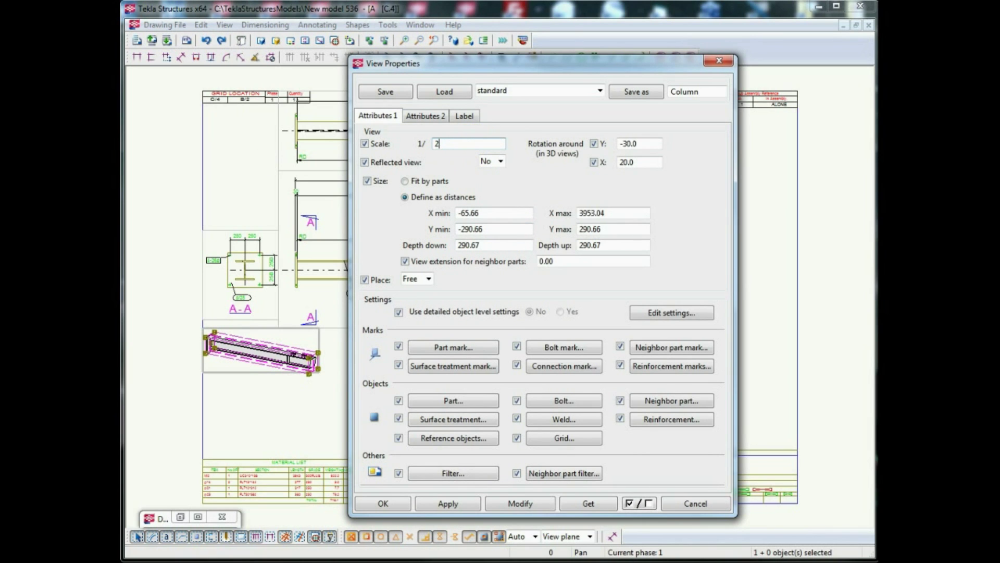
pyautogui.click(542, 510)
pyautogui.click(407, 505)
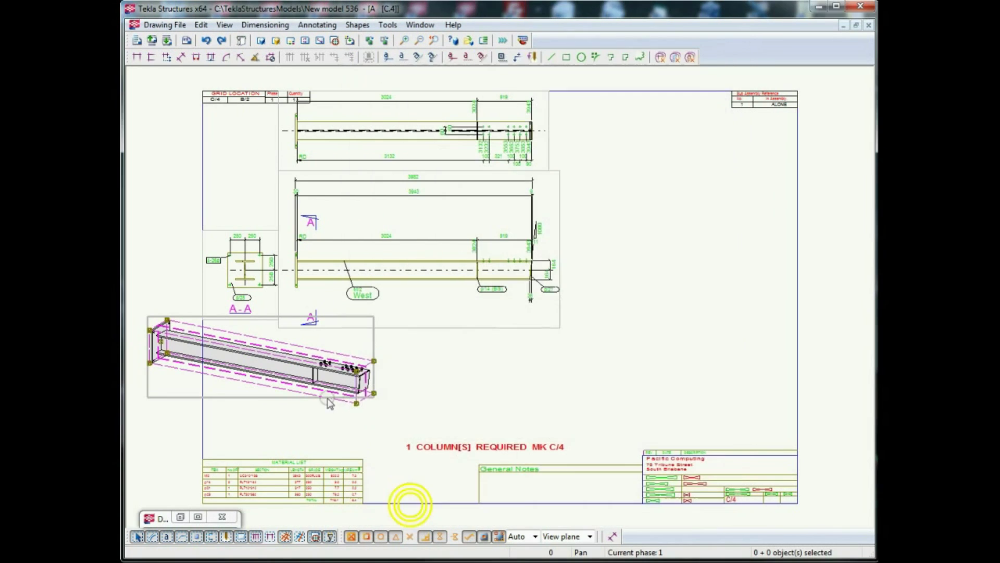
pyautogui.moveTo(313, 399); pyautogui.dragTo(732, 421)
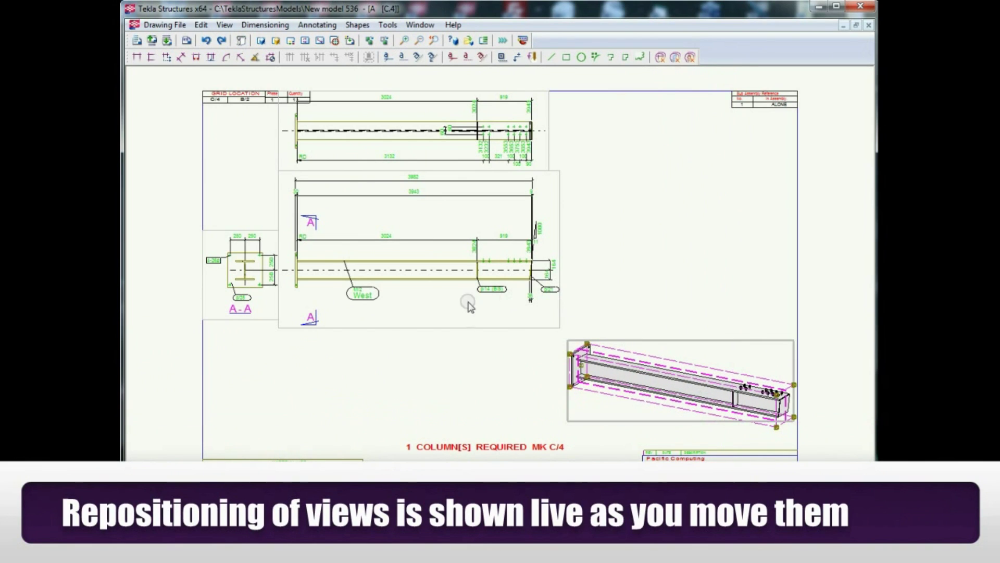
# - Select section A-A, the front view and the top view together, and move them toward the middle of the sheet
pyautogui.click(265, 319)
pyautogui.click(320, 329)
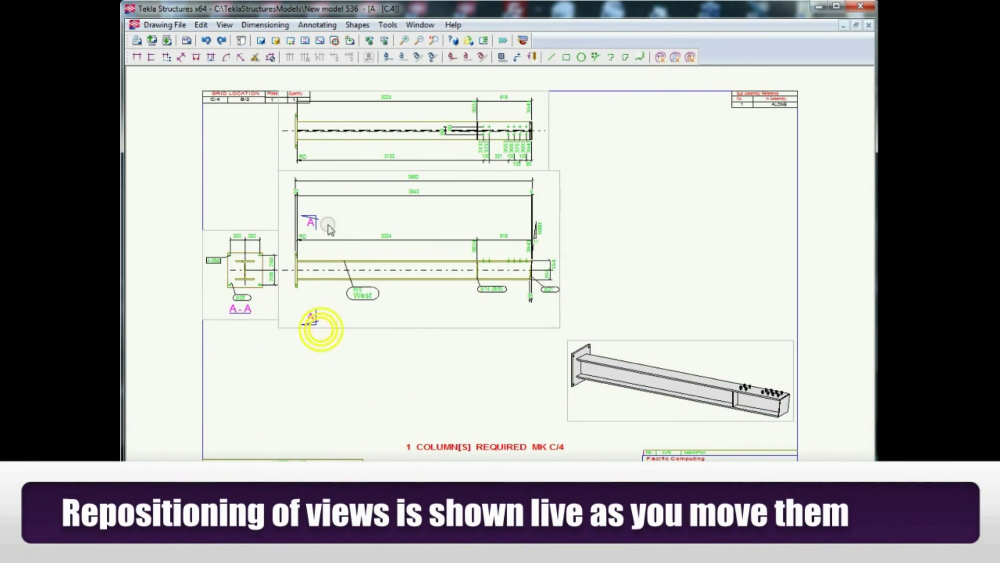
pyautogui.keyDown('ctrl'); pyautogui.click(278, 153); pyautogui.keyUp('ctrl')
pyautogui.scroll(1, 287, 298)
pyautogui.moveTo(378, 341)
pyautogui.mouseDown()
pyautogui.moveTo(379, 405)
pyautogui.moveTo(462, 339)
pyautogui.moveTo(485, 347)
pyautogui.mouseUp()
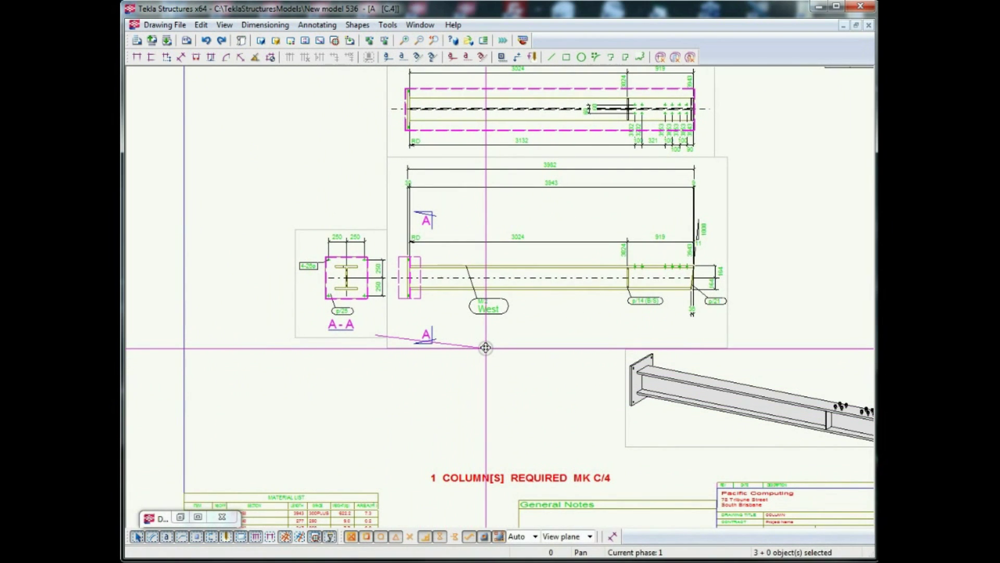
# - Move the shaded 3D view so that it sits centrally beneath the column's front view
pyautogui.scroll(-2, 458, 428)
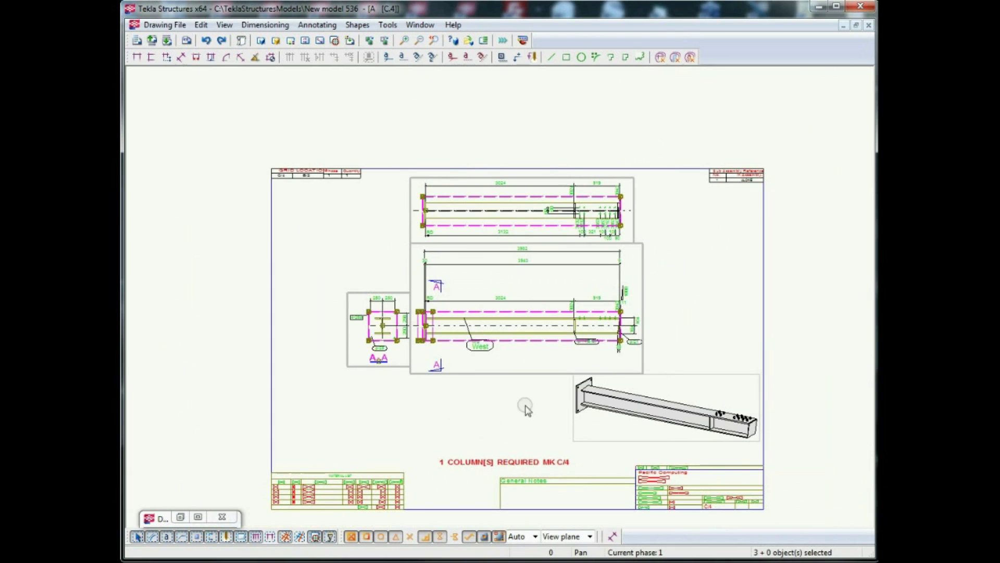
pyautogui.click(673, 379)
pyautogui.moveTo(674, 380); pyautogui.dragTo(544, 375)
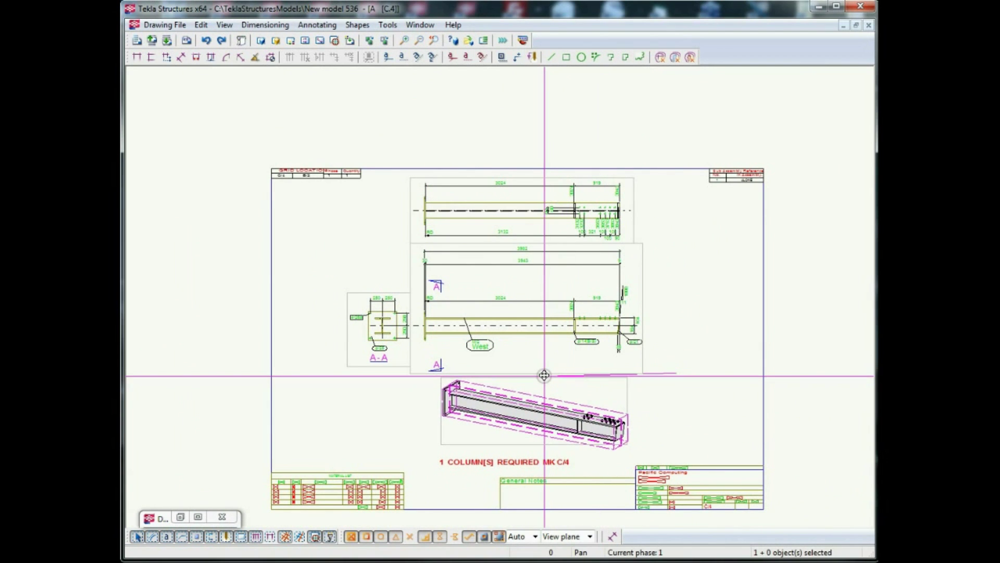
pyautogui.click(670, 390)
# - Move the 3024/919 running dimension line in the front view up to just below the 3943 dimension
pyautogui.scroll(4, 591, 273)
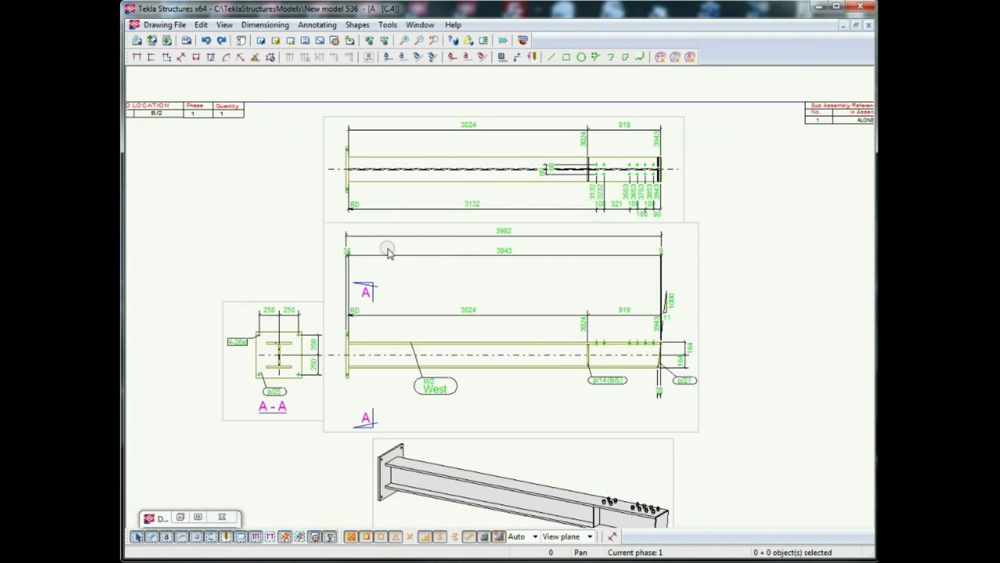
pyautogui.scroll(1, 377, 256)
pyautogui.scroll(2, 370, 323)
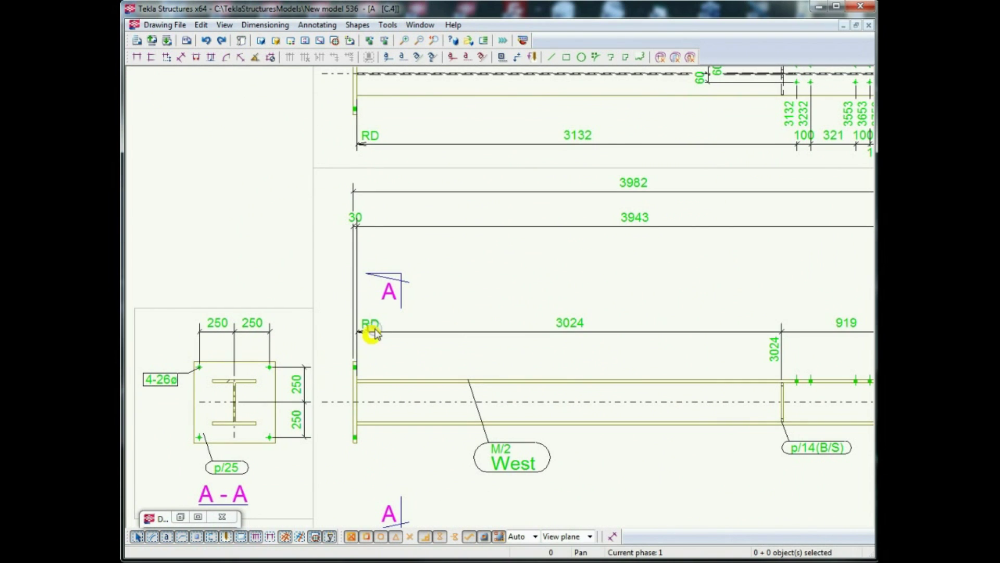
pyautogui.click(372, 327)
pyautogui.moveTo(372, 328); pyautogui.dragTo(390, 252)
pyautogui.scroll(-3, 378, 307)
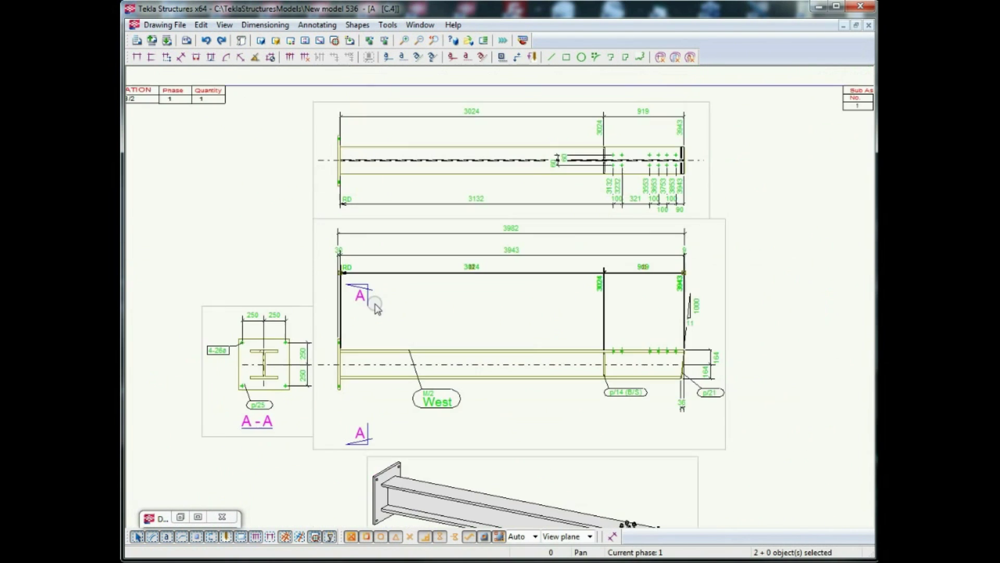
# - Change the angle dimension at the column's sloped end to Degrees on side and move it below the column
pyautogui.scroll(2, 671, 341)
pyautogui.scroll(-1, 678, 264)
pyautogui.click(679, 265)
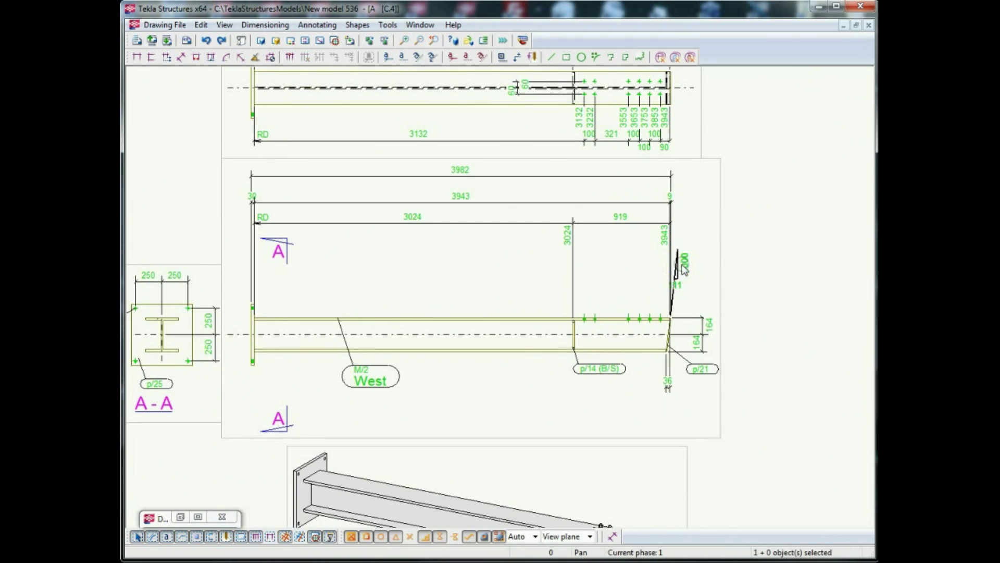
pyautogui.doubleClick(680, 264)
pyautogui.click(388, 175)
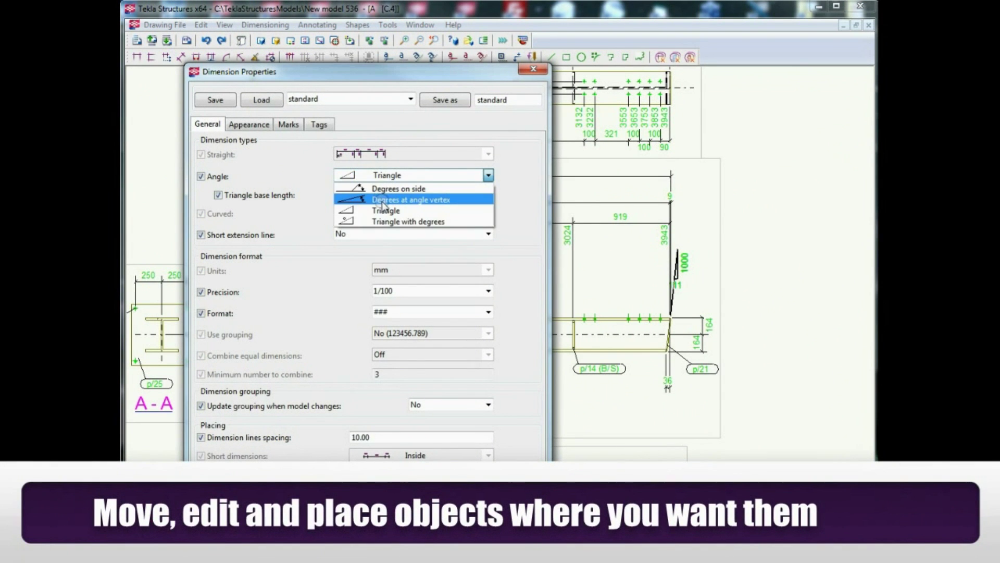
pyautogui.click(388, 188)
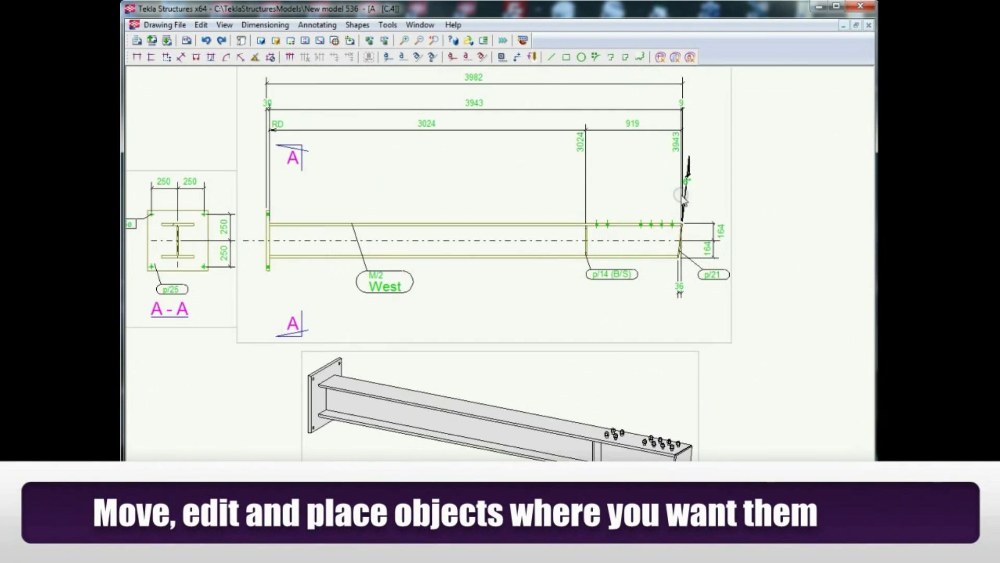
pyautogui.moveTo(687, 160); pyautogui.dragTo(672, 324)
# - Reposition the p/21 and p/14 (B/S) marks clear below the column and the M/2 West mark above it
pyautogui.moveTo(714, 280); pyautogui.dragTo(734, 301)
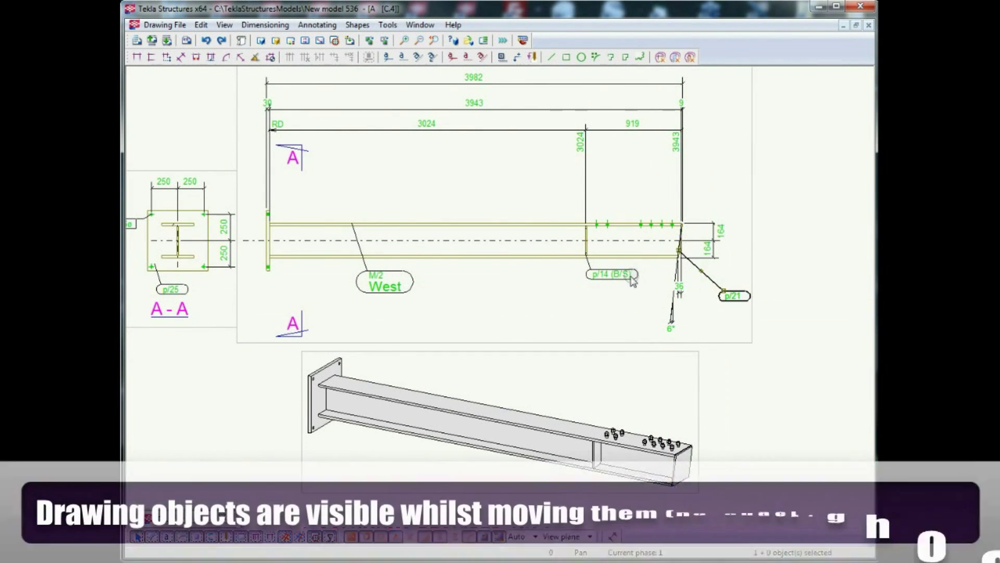
pyautogui.moveTo(622, 275); pyautogui.dragTo(542, 296)
pyautogui.moveTo(380, 283); pyautogui.dragTo(315, 199)
pyautogui.click(400, 187)
# - Move the 36 mm dimension at the column's sloped end further down, clear of the end plate
pyautogui.scroll(8, 755, 227)
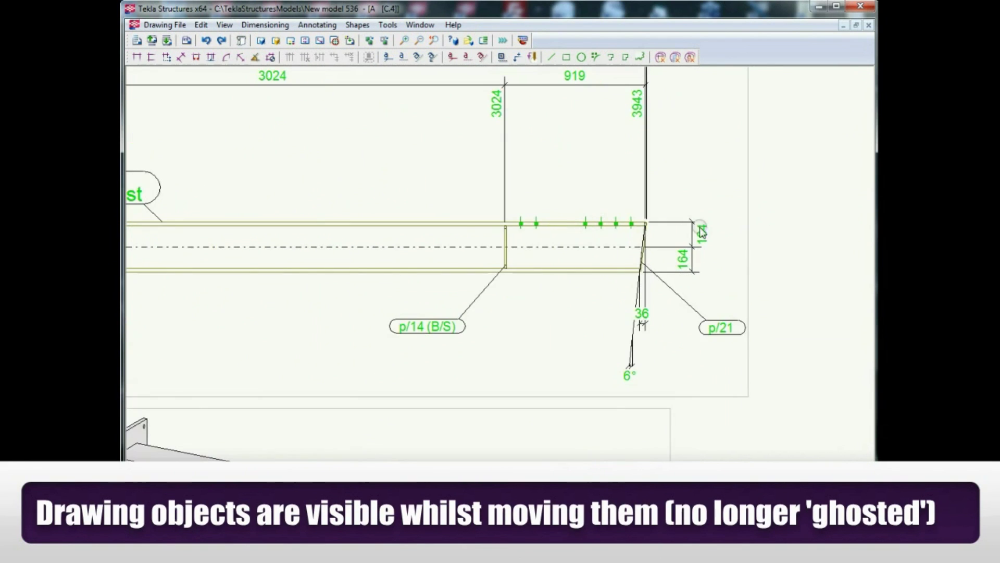
pyautogui.scroll(-4, 607, 334)
pyautogui.scroll(-2, 695, 304)
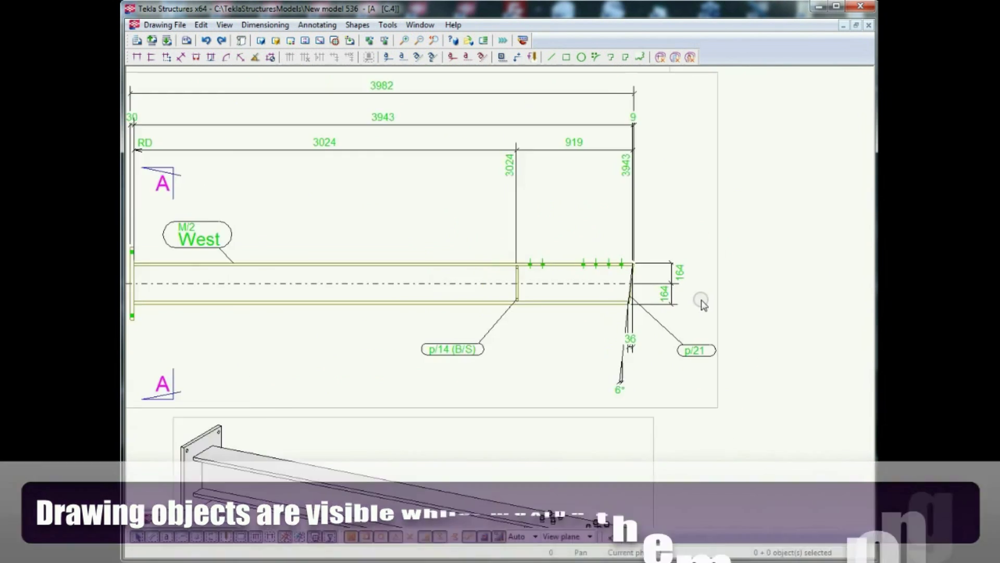
pyautogui.scroll(3, 634, 358)
pyautogui.moveTo(632, 335); pyautogui.dragTo(649, 371)
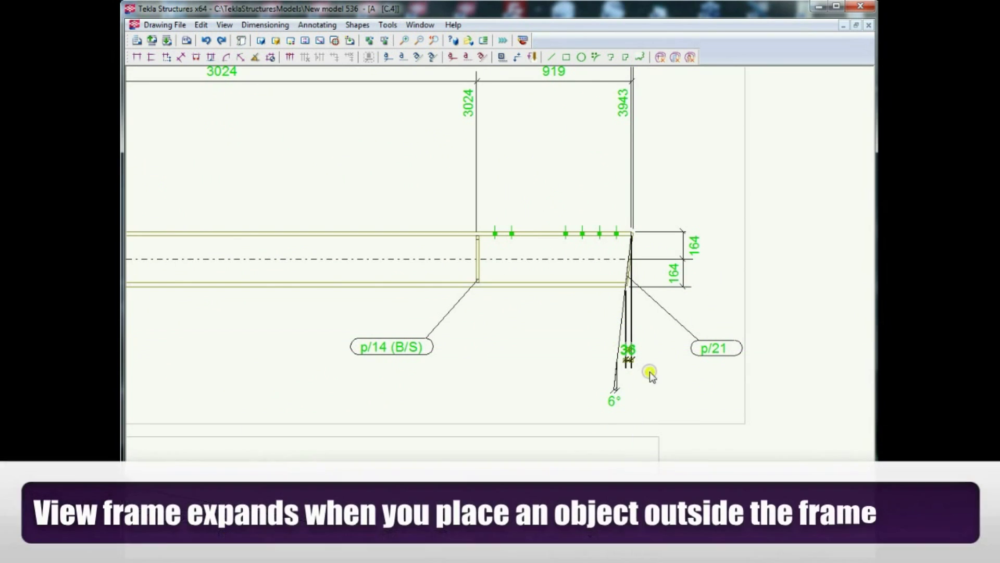
# - Move section A-A's 4-26ø bolt mark up and outward, and its p/25 plate mark down and outward beyond the view frame
pyautogui.scroll(-4, 729, 313)
pyautogui.scroll(-2, 765, 301)
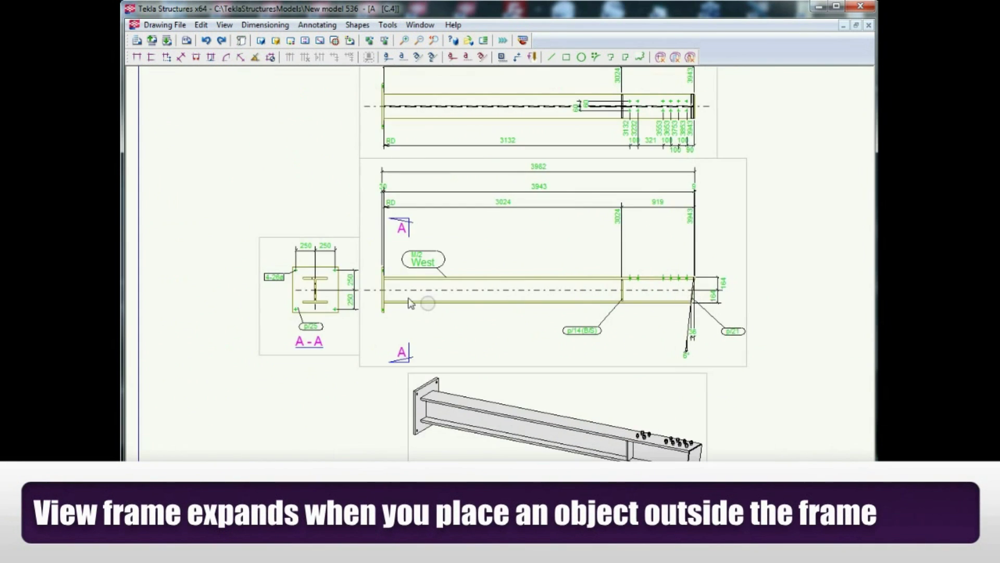
pyautogui.scroll(3, 261, 289)
pyautogui.click(281, 291)
pyautogui.moveTo(281, 290); pyautogui.dragTo(171, 229)
pyautogui.scroll(-1, 384, 314)
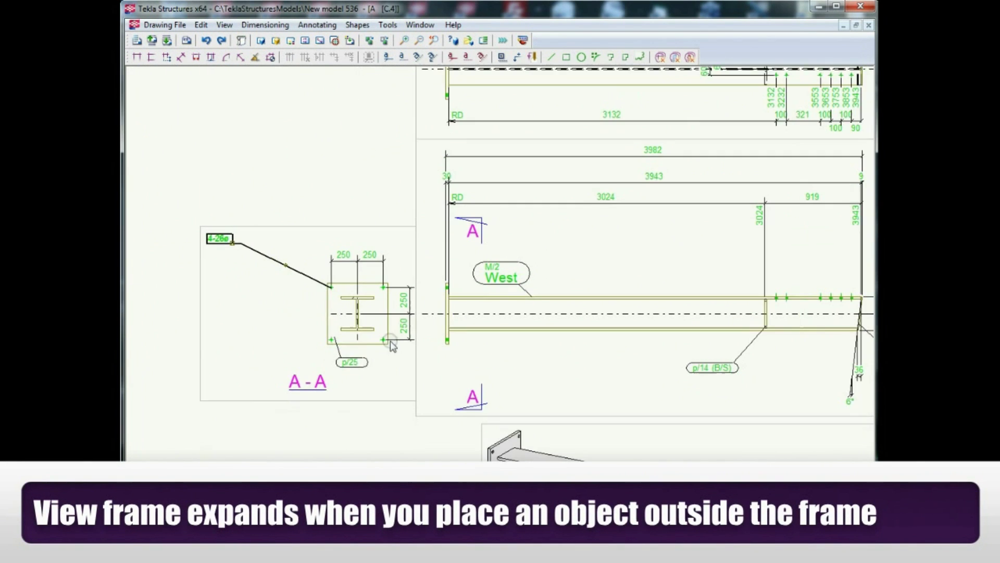
pyautogui.click(346, 360)
pyautogui.moveTo(346, 361); pyautogui.dragTo(212, 380)
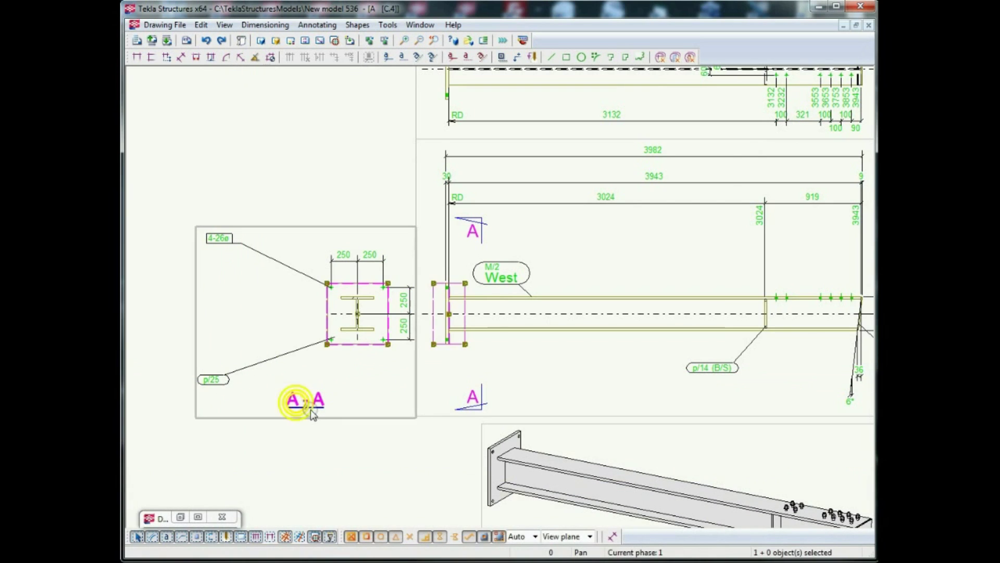
# - Set section A-A's view label to Center by view restriction box horizontally and apply the change
pyautogui.doubleClick(306, 417)
pyautogui.click(462, 117)
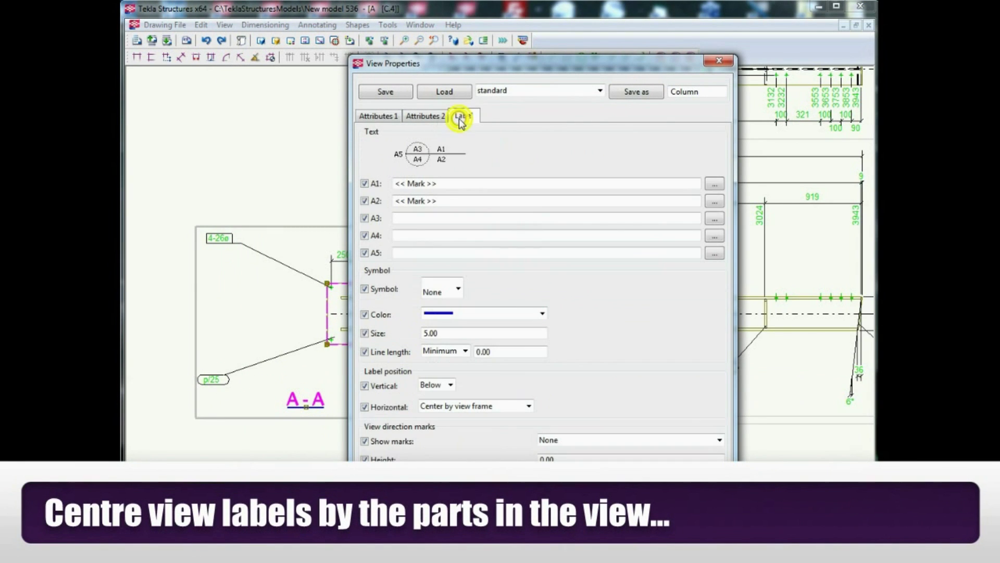
pyautogui.click(529, 406)
pyautogui.click(516, 431)
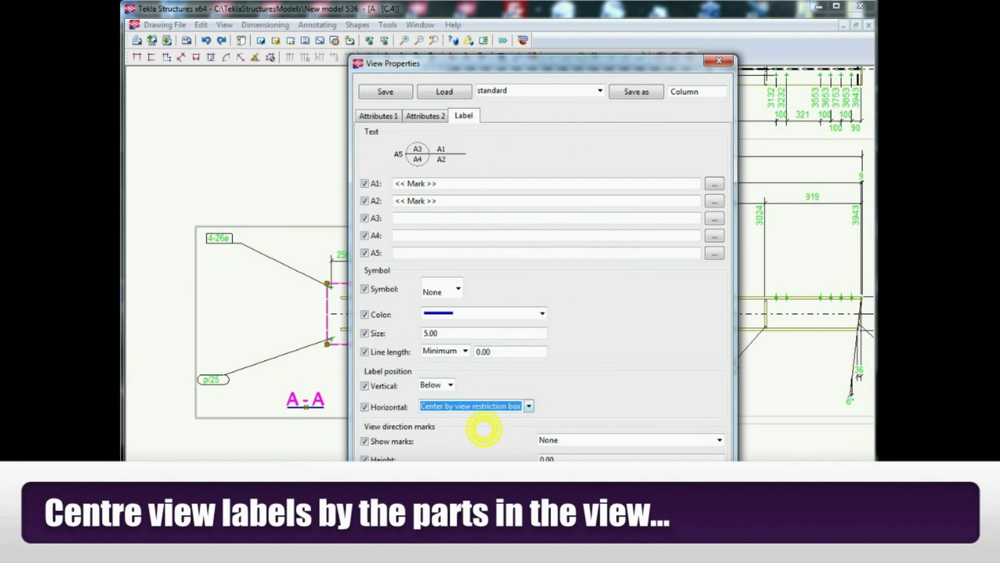
pyautogui.click(375, 505)
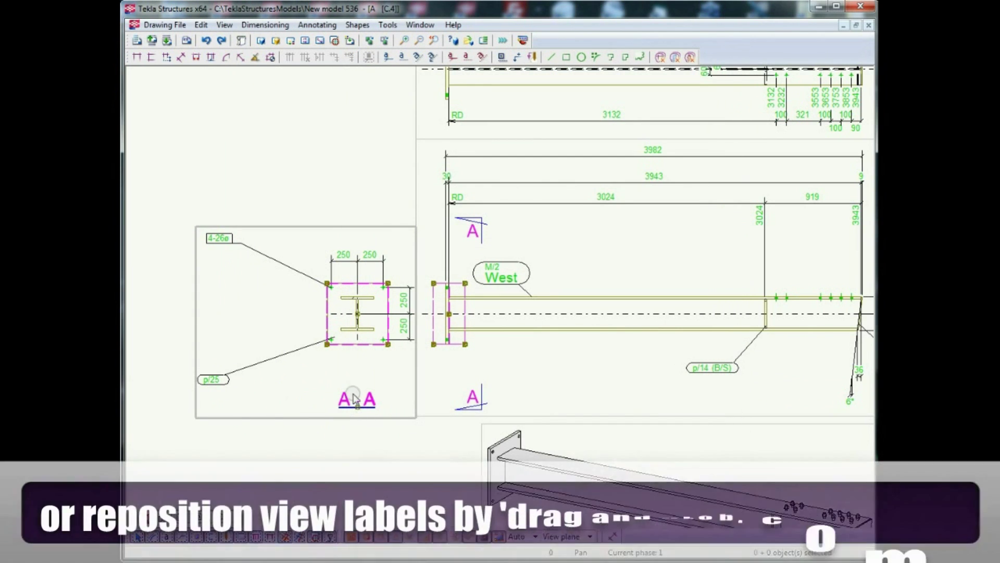
# - Adjust the vertical position of the A-A view label beneath the section by hand
pyautogui.moveTo(355, 406)
pyautogui.mouseDown()
pyautogui.moveTo(301, 392)
pyautogui.moveTo(358, 393)
pyautogui.mouseUp()
pyautogui.moveTo(356, 394); pyautogui.dragTo(355, 401)
pyautogui.click(298, 394)
# - Add a size 8 weld mark in the front view, pointing at the p/14 stiffener and placed up toward the column's middle
pyautogui.scroll(-2, 260, 444)
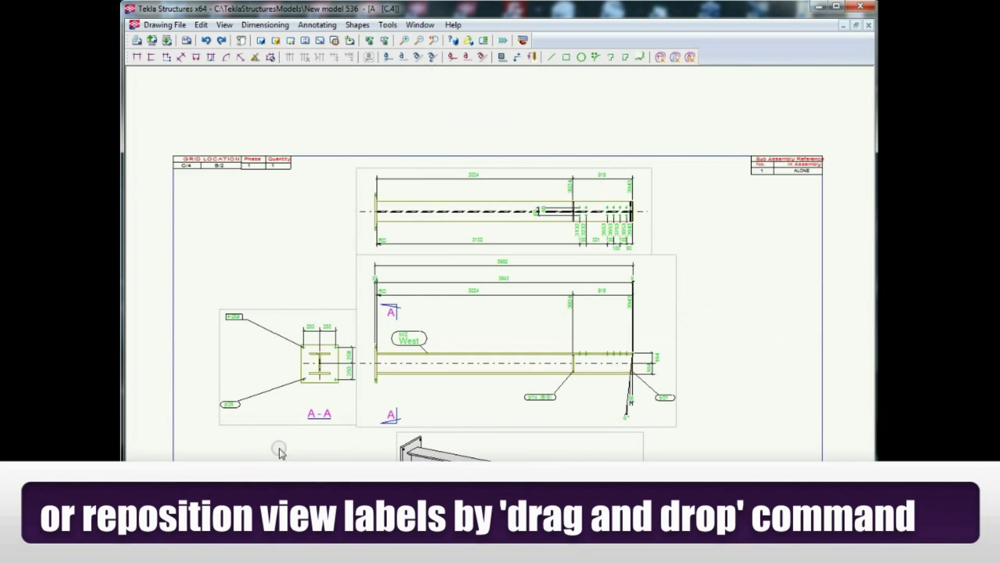
pyautogui.scroll(-1, 558, 369)
pyautogui.scroll(5, 565, 351)
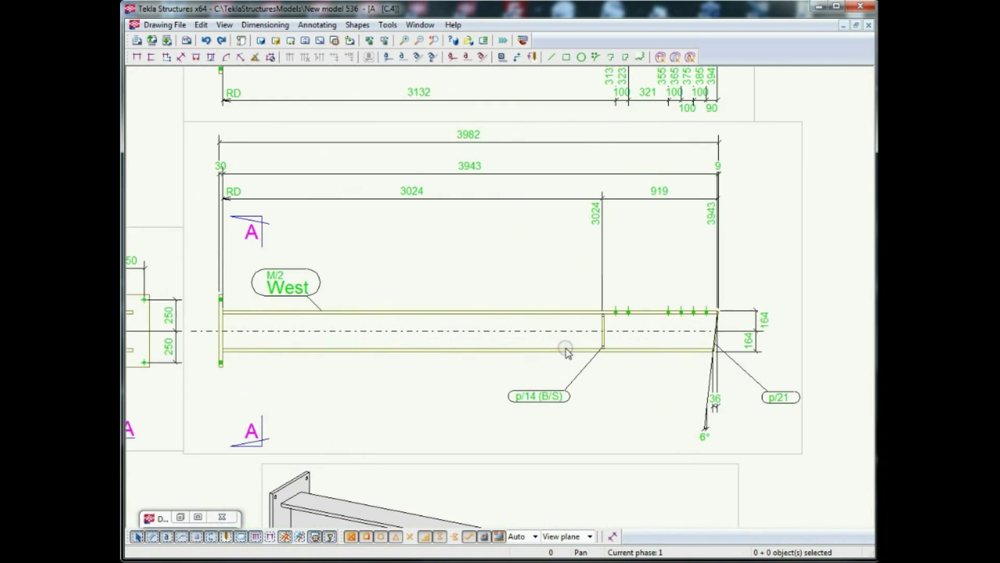
pyautogui.click(533, 56)
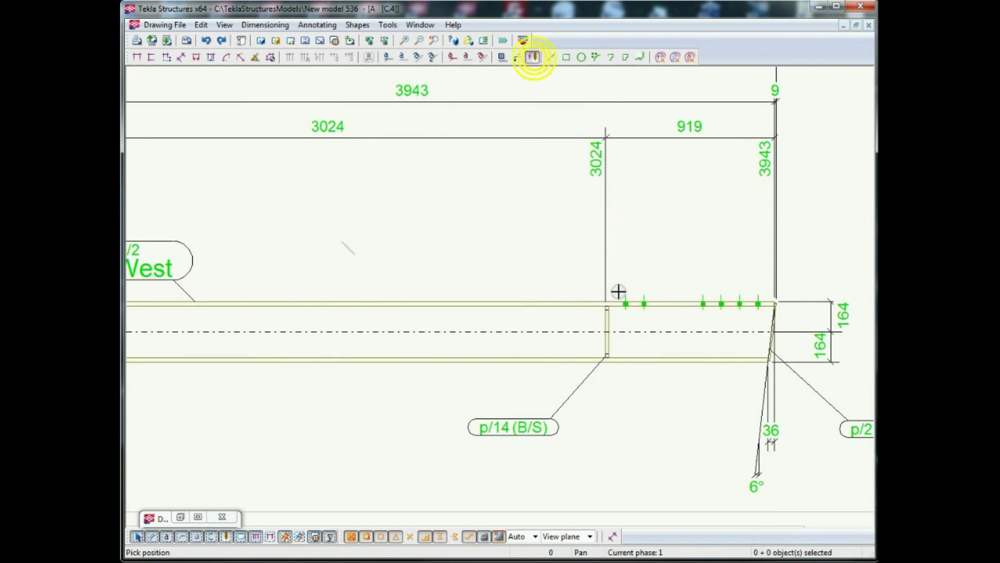
pyautogui.scroll(2, 613, 319)
pyautogui.click(594, 348)
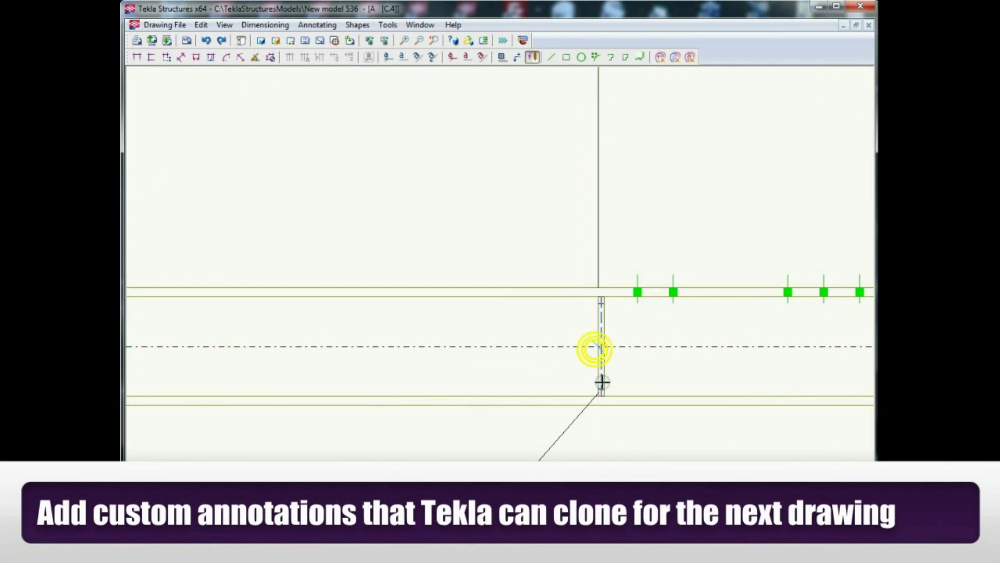
pyautogui.scroll(-2, 601, 385)
pyautogui.click(458, 221)
pyautogui.rightClick(543, 258)
pyautogui.click(560, 261)
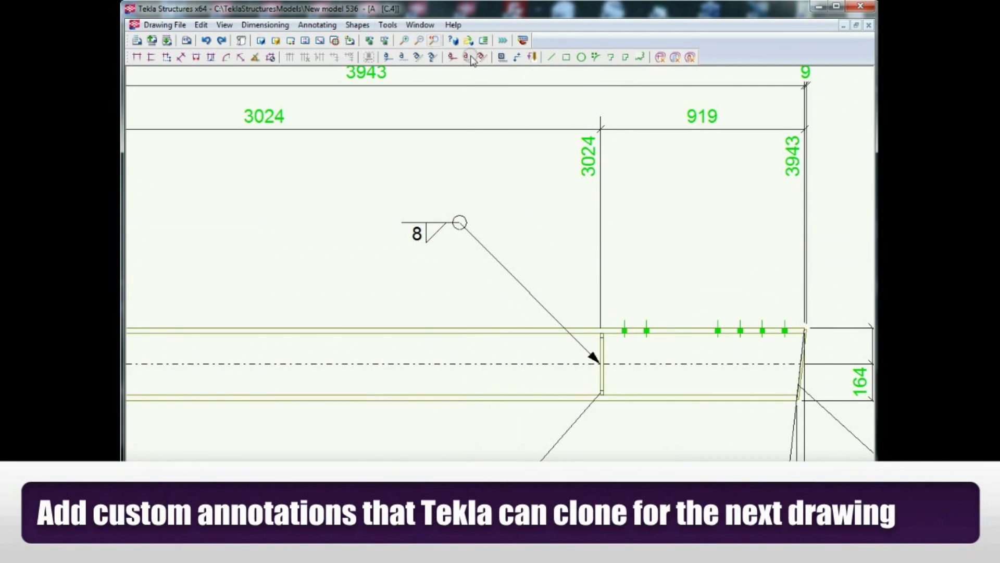
# - Add a UC310*158 profile note with a leader to the column's upper flange, just above the flange in the front view
pyautogui.click(454, 57)
pyautogui.click(337, 327)
pyautogui.click(259, 299)
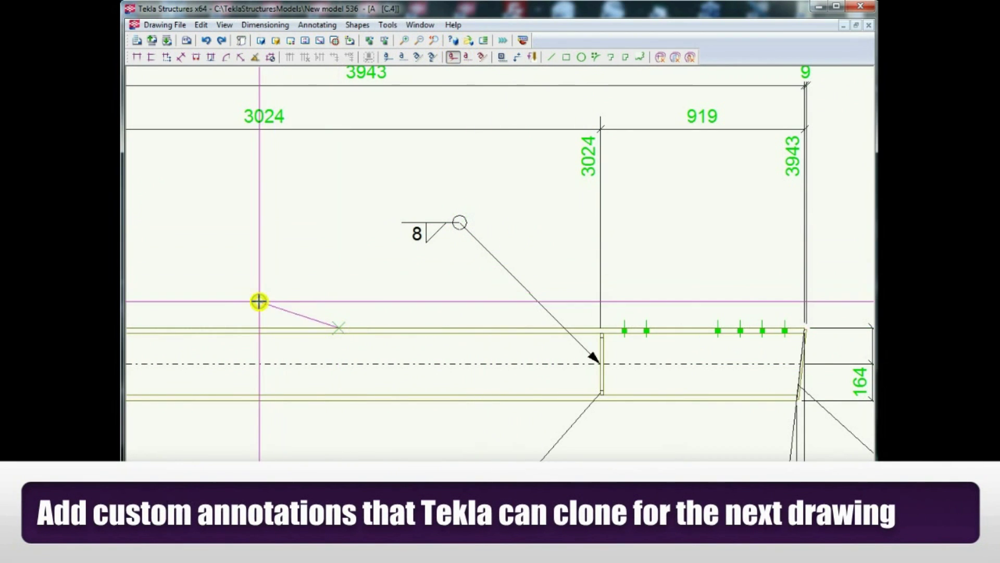
pyautogui.rightClick(281, 269)
pyautogui.click(312, 277)
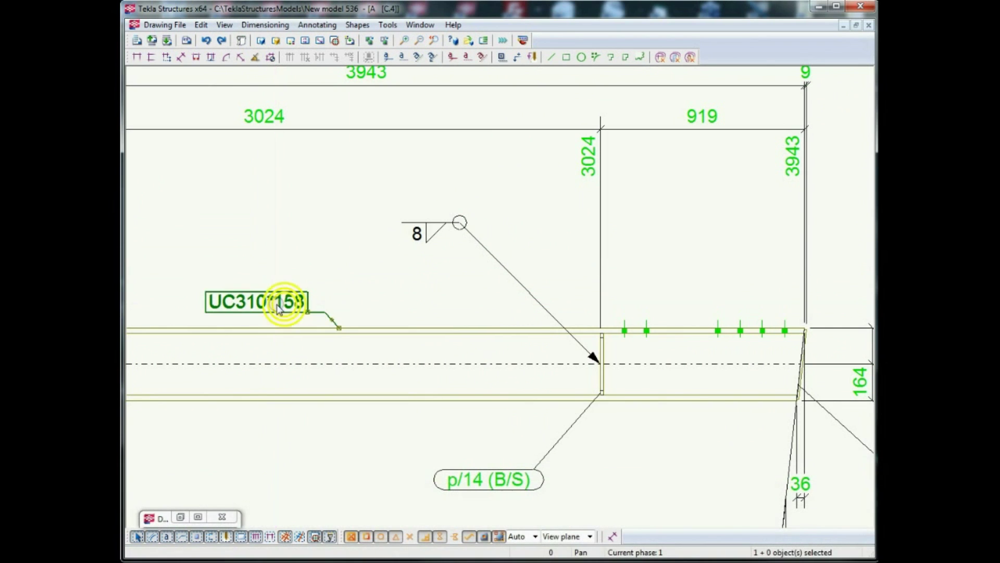
# - Apply Specified exaggeration (width 3.00, position 14.00, height 5.00, direction Both) to the top view's lower dimensions and move their line down
pyautogui.scroll(-2, 350, 307)
pyautogui.scroll(-3, 395, 323)
pyautogui.scroll(3, 557, 146)
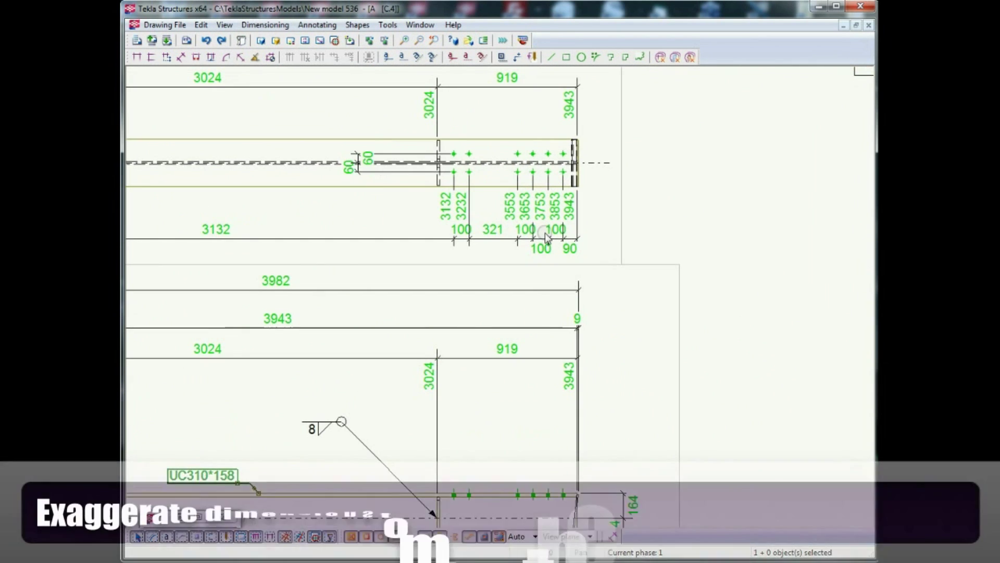
pyautogui.click(544, 234)
pyautogui.doubleClick(544, 236)
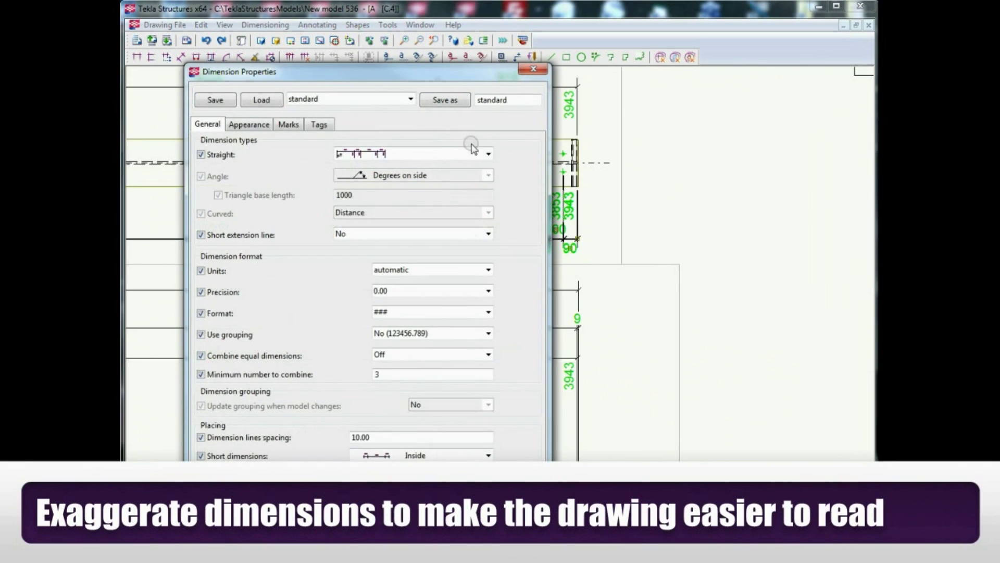
pyautogui.click(287, 124)
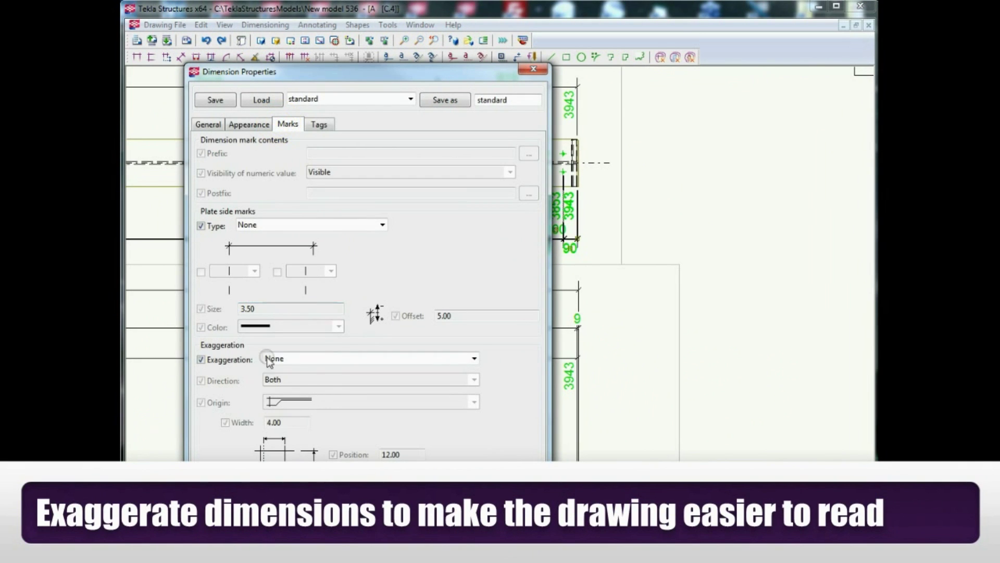
pyautogui.click(275, 104)
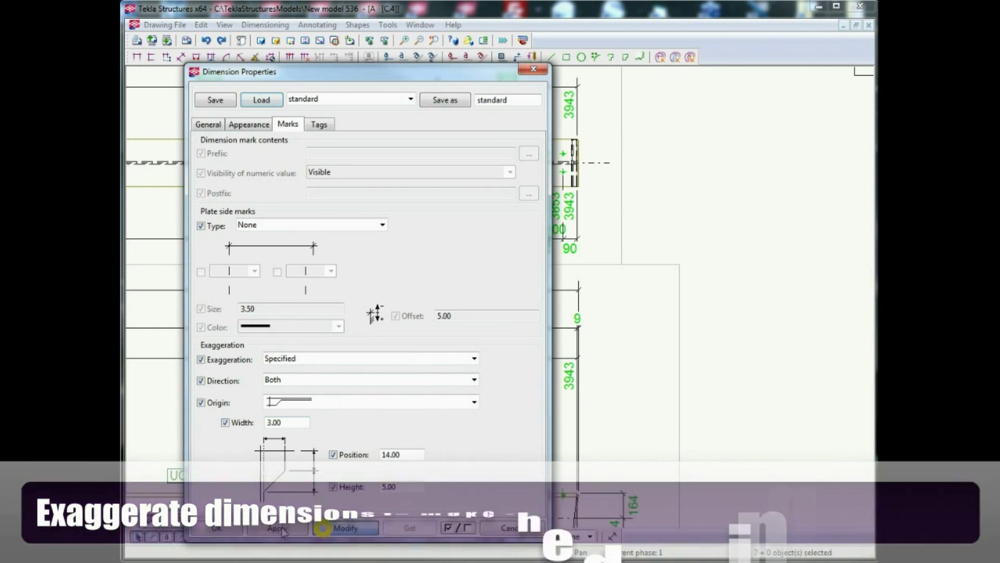
pyautogui.click(212, 527)
pyautogui.moveTo(528, 304); pyautogui.dragTo(540, 249)
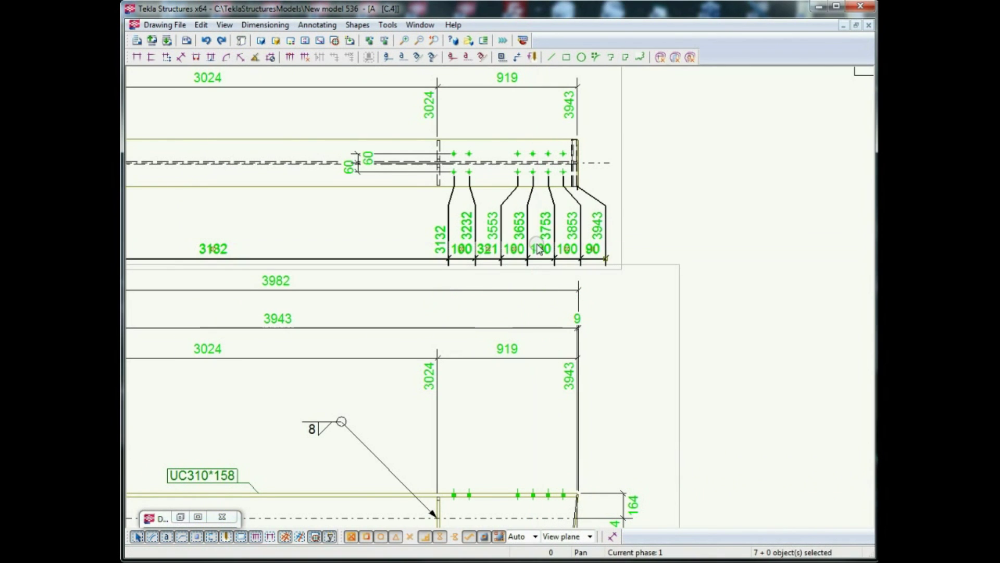
# - Move the front view, section A-A and the 3D view down together, clear of the top view
pyautogui.scroll(-6, 711, 228)
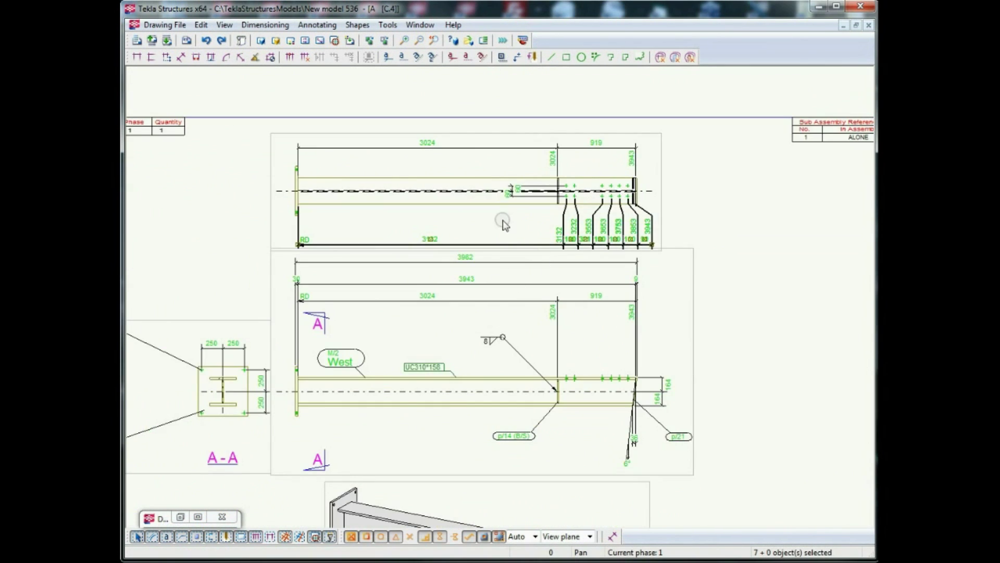
pyautogui.scroll(-3, 502, 223)
pyautogui.scroll(4, 339, 468)
pyautogui.click(376, 411)
pyautogui.scroll(-4, 417, 344)
pyautogui.scroll(3, 417, 343)
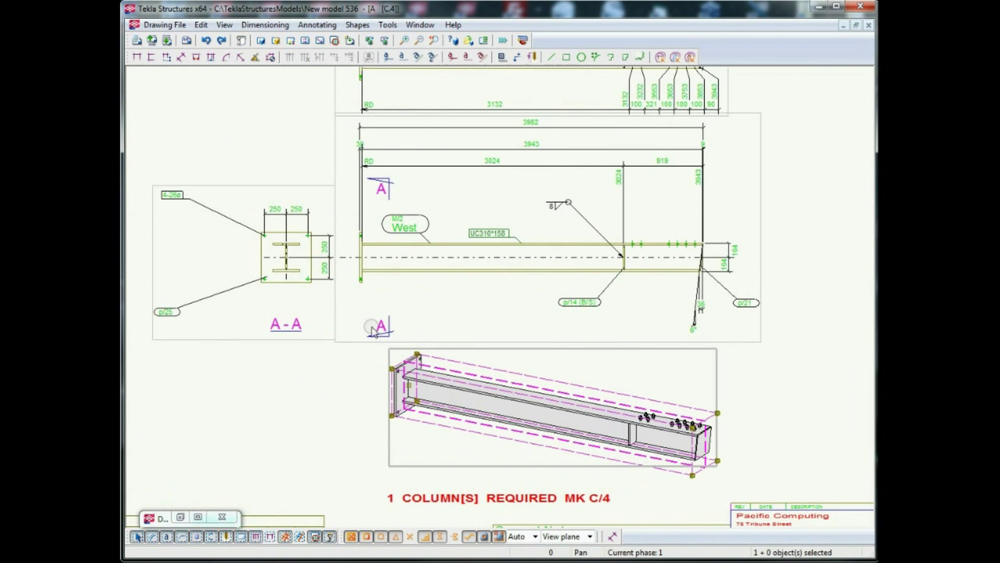
pyautogui.keyDown('ctrl'); pyautogui.click(348, 342); pyautogui.keyUp('ctrl')
pyautogui.keyDown('ctrl'); pyautogui.click(318, 339); pyautogui.keyUp('ctrl')
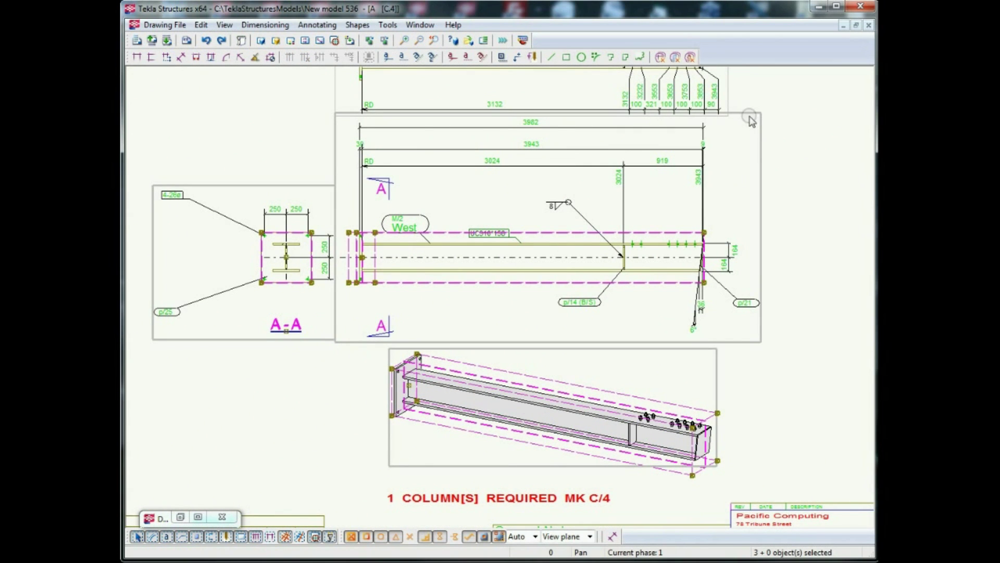
pyautogui.moveTo(746, 115); pyautogui.dragTo(746, 124, button='middle')
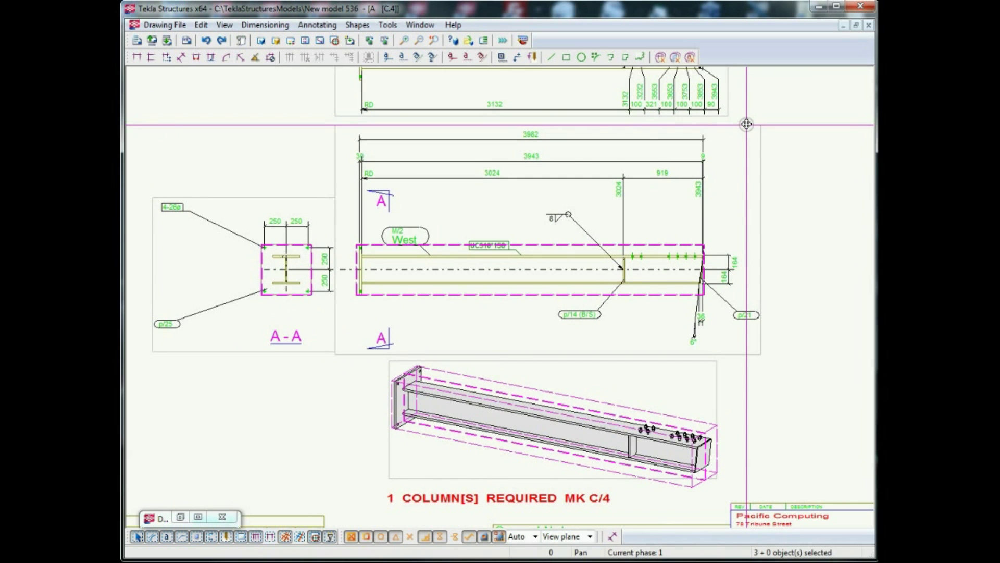
pyautogui.click(838, 276)
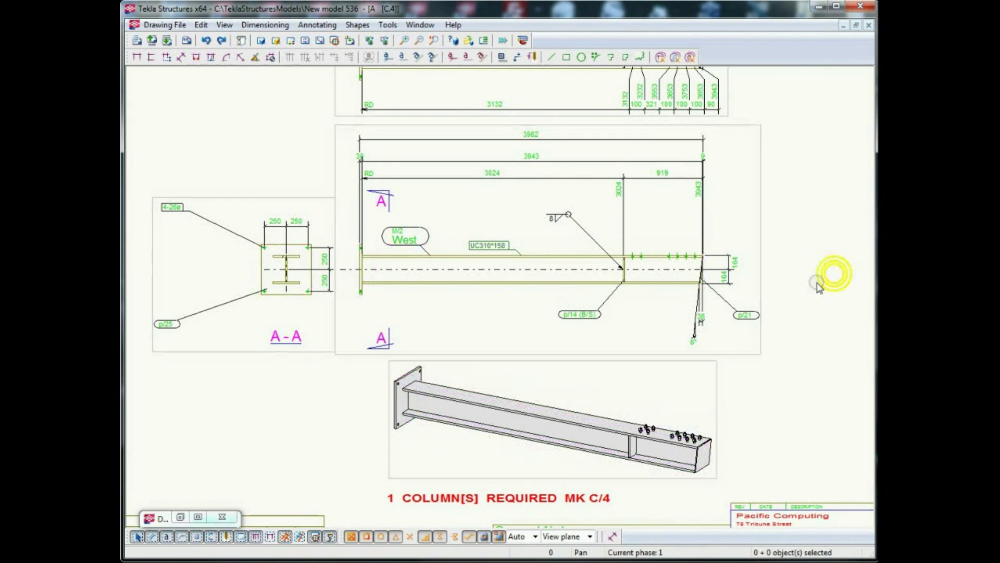
# - Close the column drawing and keep the changes
pyautogui.scroll(-3, 636, 373)
pyautogui.scroll(1, 677, 229)
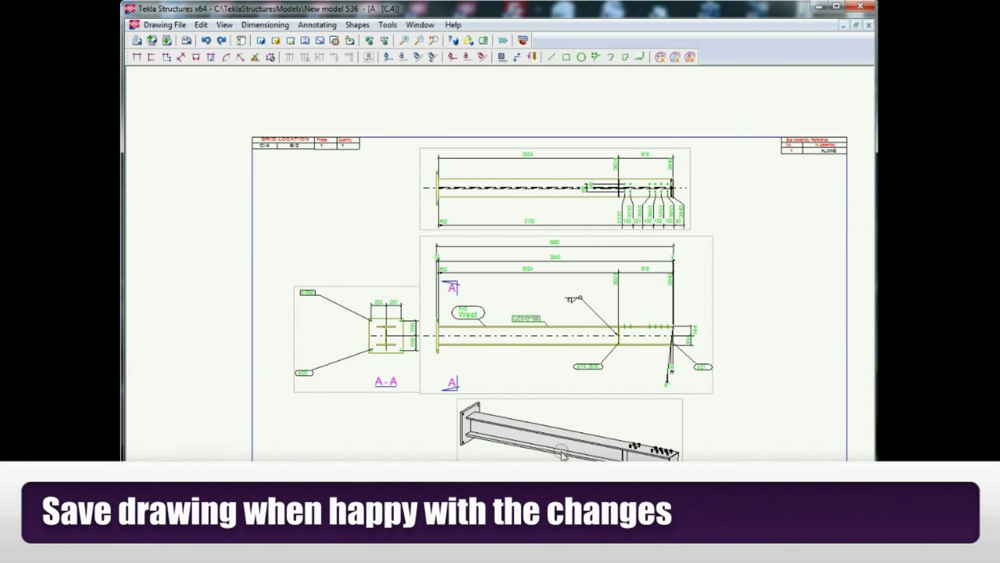
pyautogui.click(870, 25)
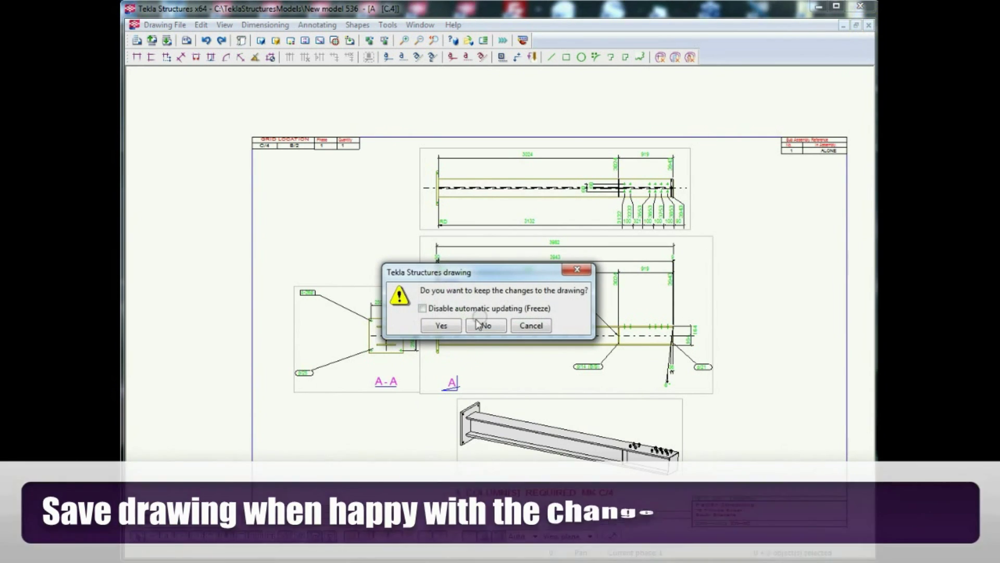
pyautogui.click(442, 326)
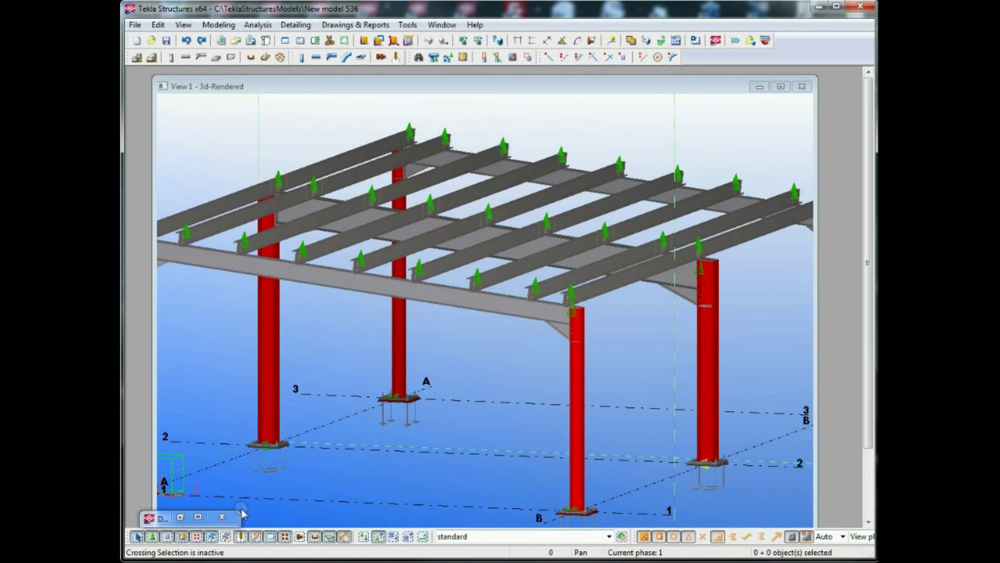
# - Highlight the model objects of drawing [C.4] from the Drawing List, move the list clear of the column, and clear the selection
pyautogui.click(181, 518)
pyautogui.click(767, 284)
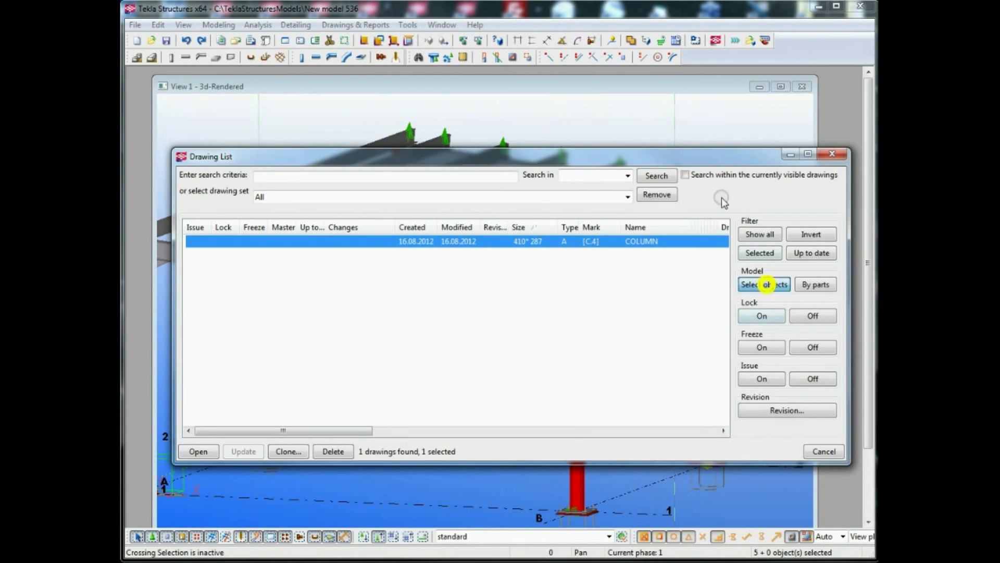
pyautogui.moveTo(704, 162); pyautogui.dragTo(693, 484)
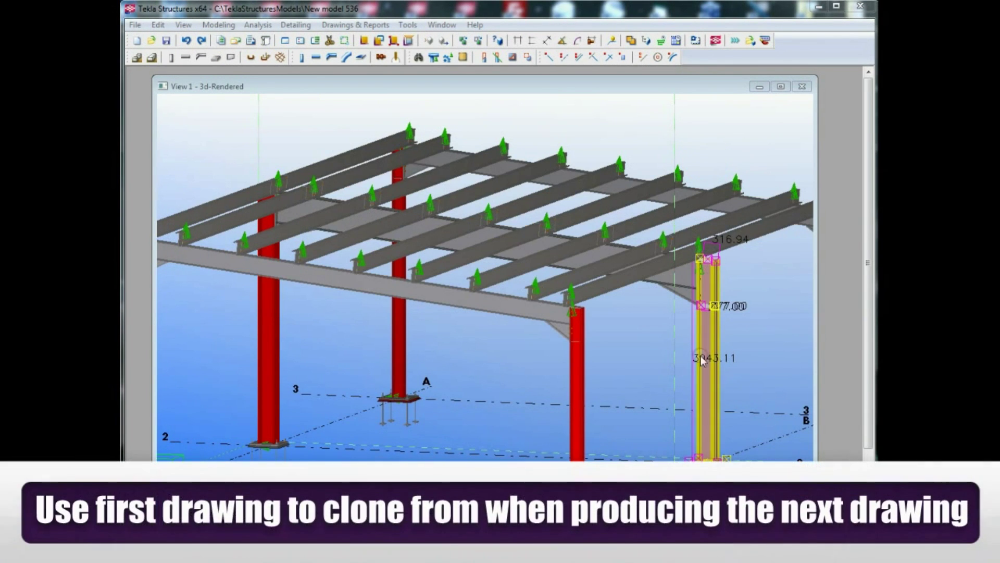
pyautogui.click(628, 344)
# - Clone drawing [C.4] for the front column at grid B/1, with all object actions on Clone
pyautogui.click(580, 391)
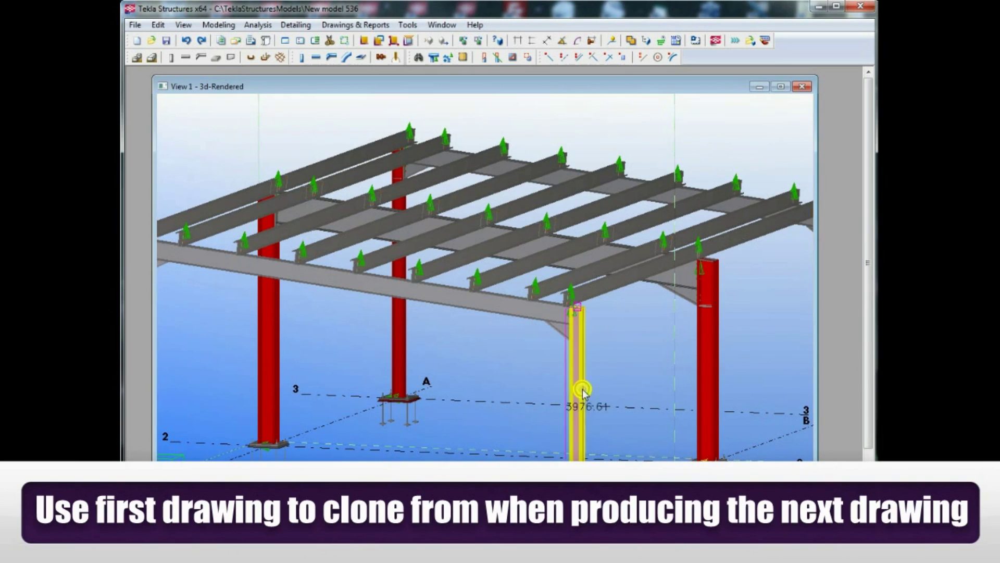
pyautogui.moveTo(534, 483); pyautogui.dragTo(535, 212)
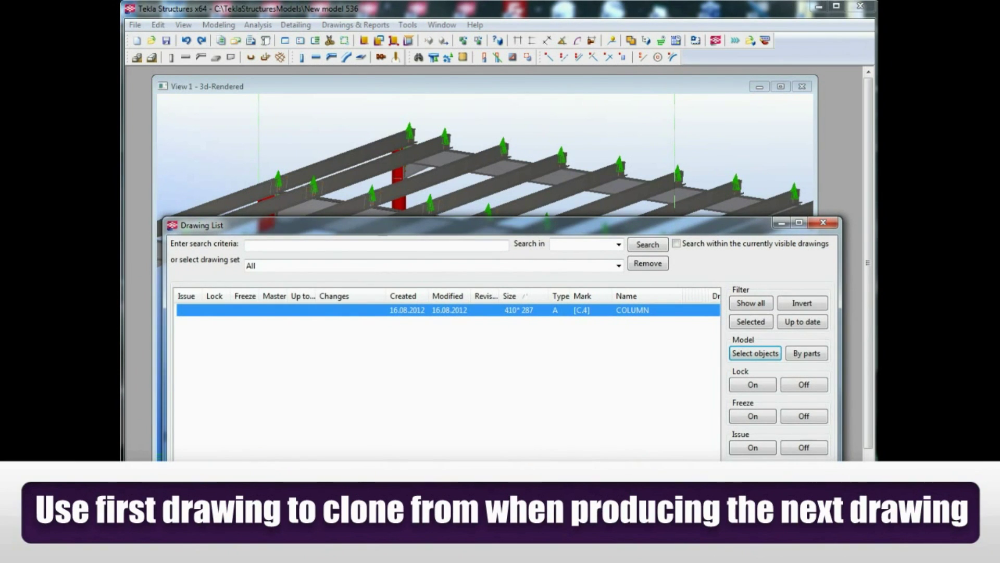
pyautogui.moveTo(320, 225); pyautogui.dragTo(323, 159)
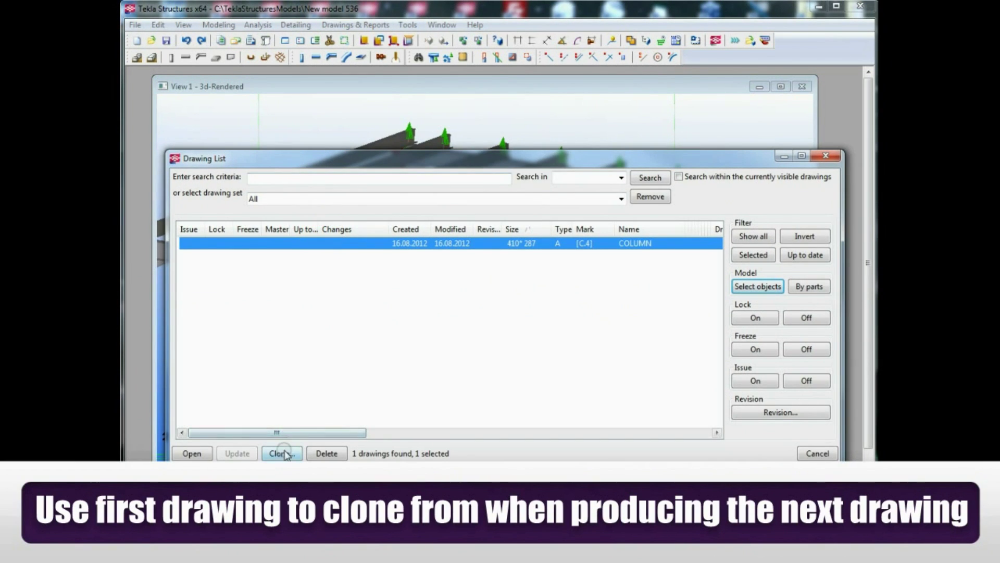
pyautogui.click(284, 452)
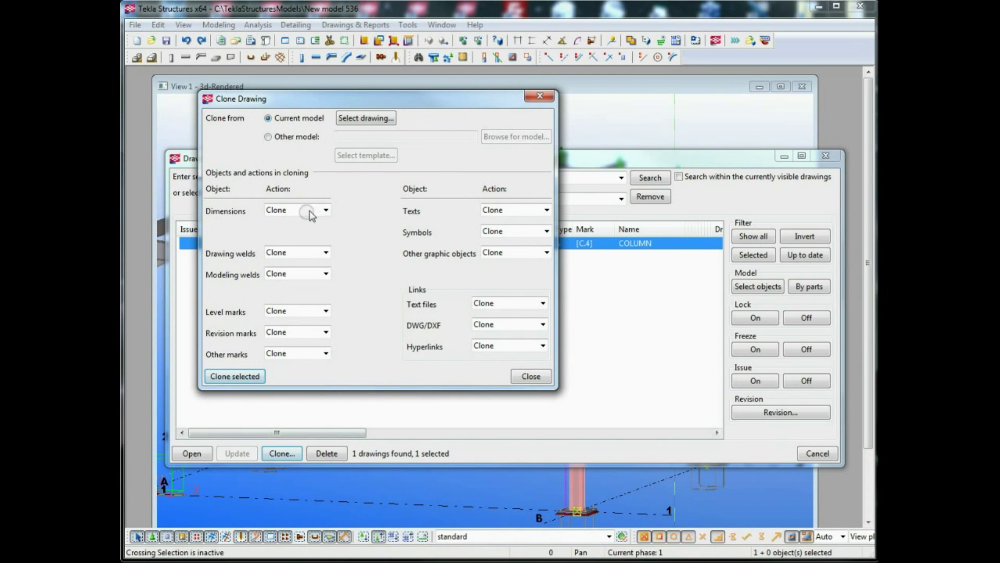
pyautogui.click(238, 377)
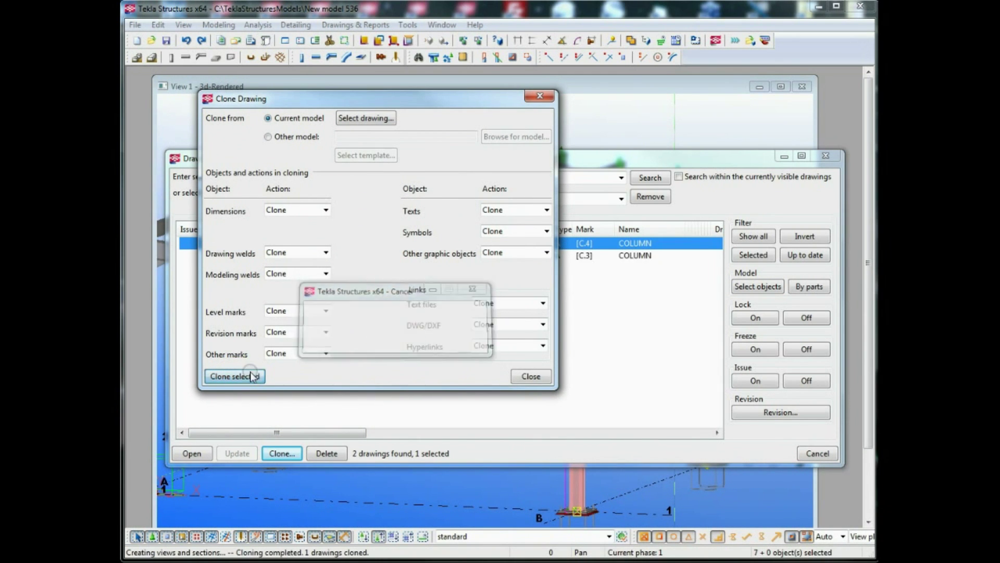
pyautogui.click(531, 377)
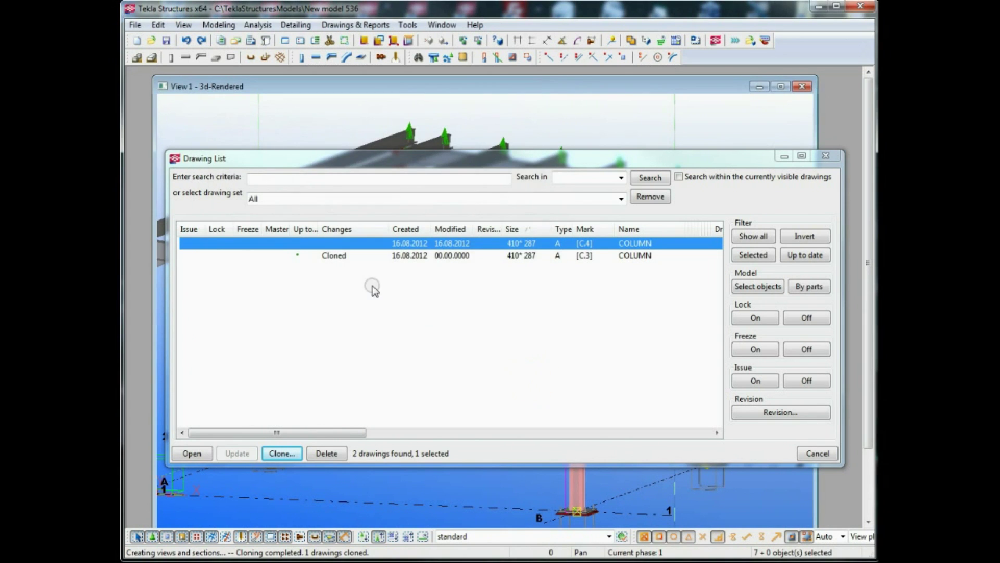
# - Select the cloned drawing [C.3] in the list and highlight its objects in the model
pyautogui.click(347, 256)
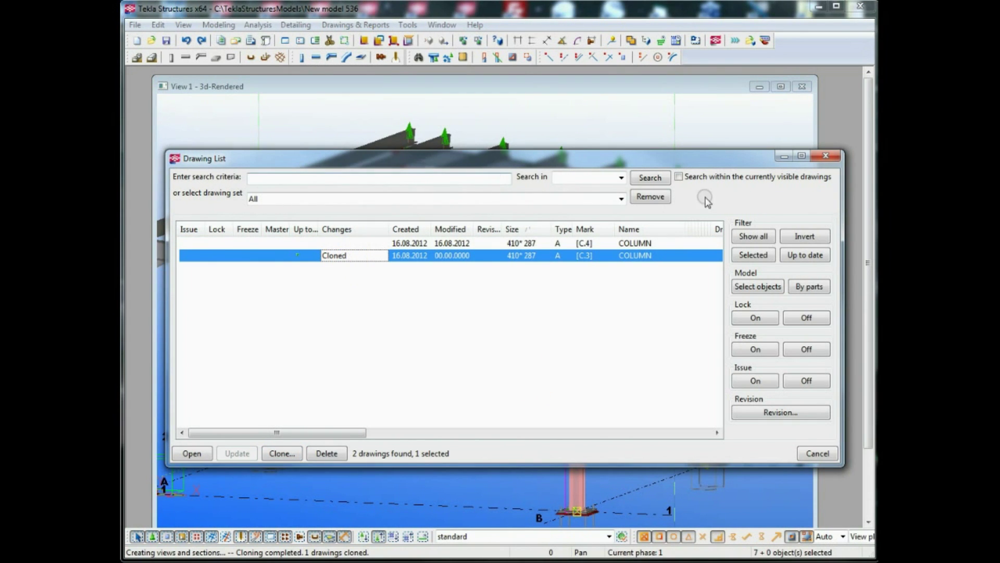
pyautogui.moveTo(711, 160); pyautogui.dragTo(692, 245)
pyautogui.click(744, 375)
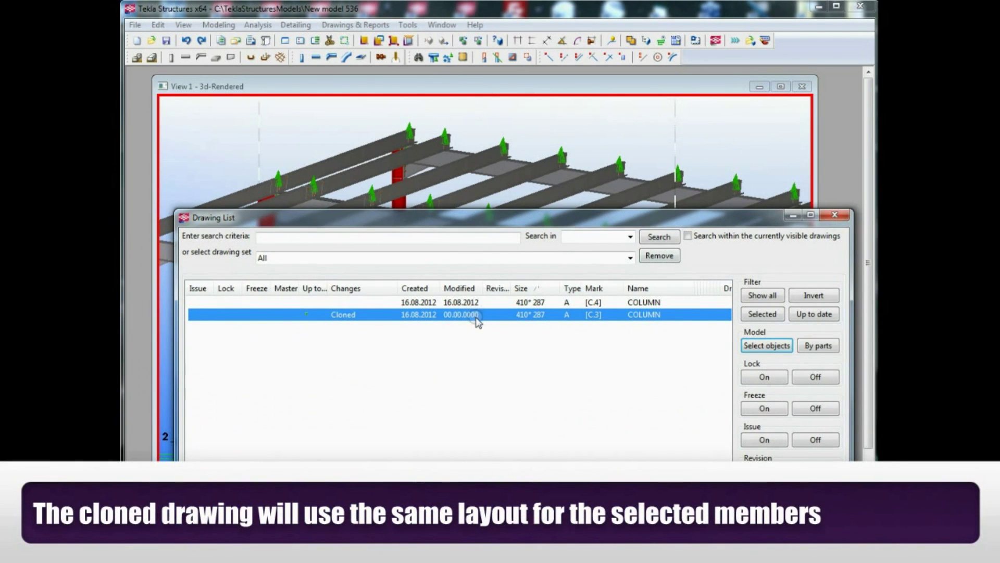
# - Open the cloned drawing [C.3] and check its part mark, profile note, weld mark and exaggerated dimensions
pyautogui.doubleClick(475, 316)
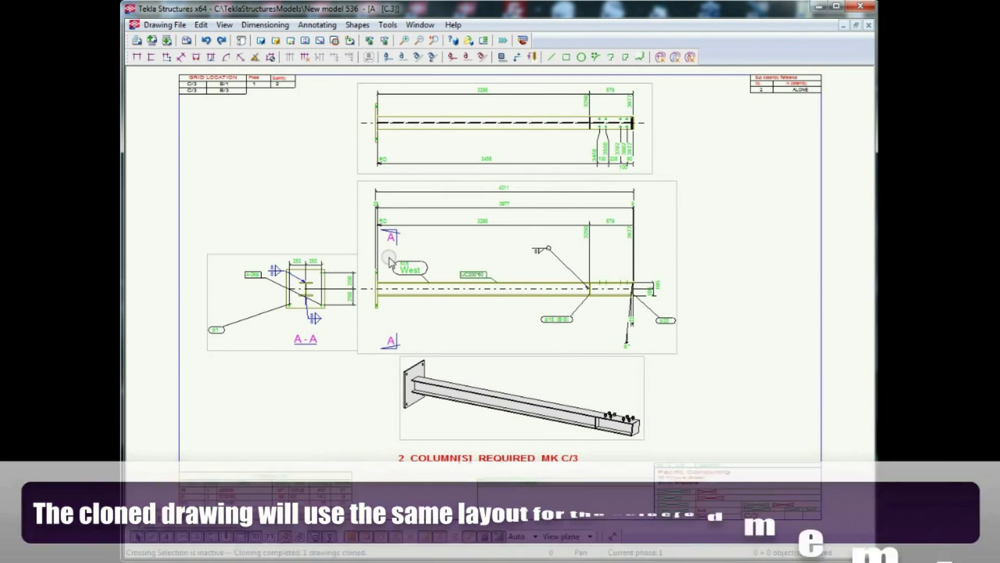
pyautogui.click(404, 267)
pyautogui.click(465, 270)
pyautogui.click(542, 252)
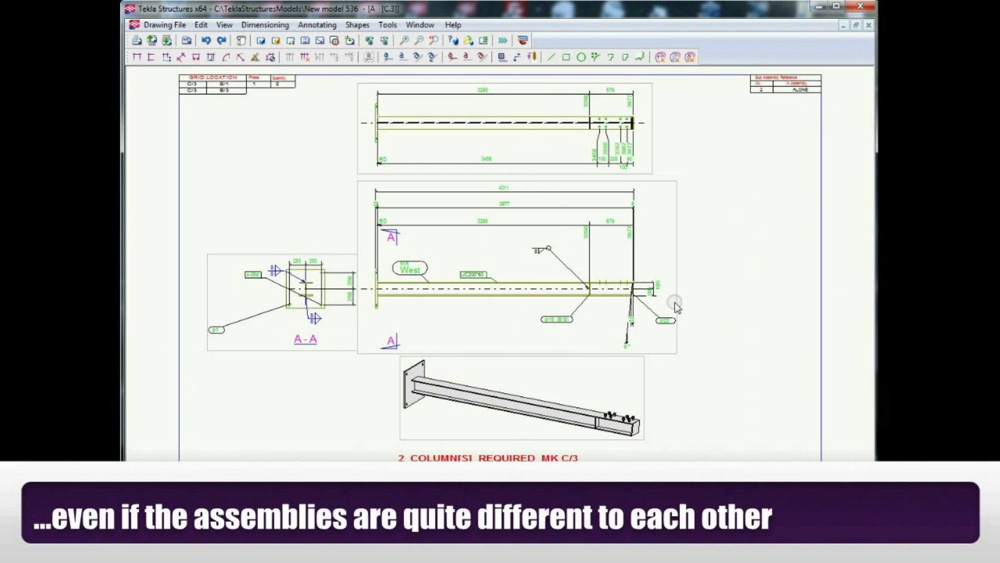
pyautogui.click(594, 153)
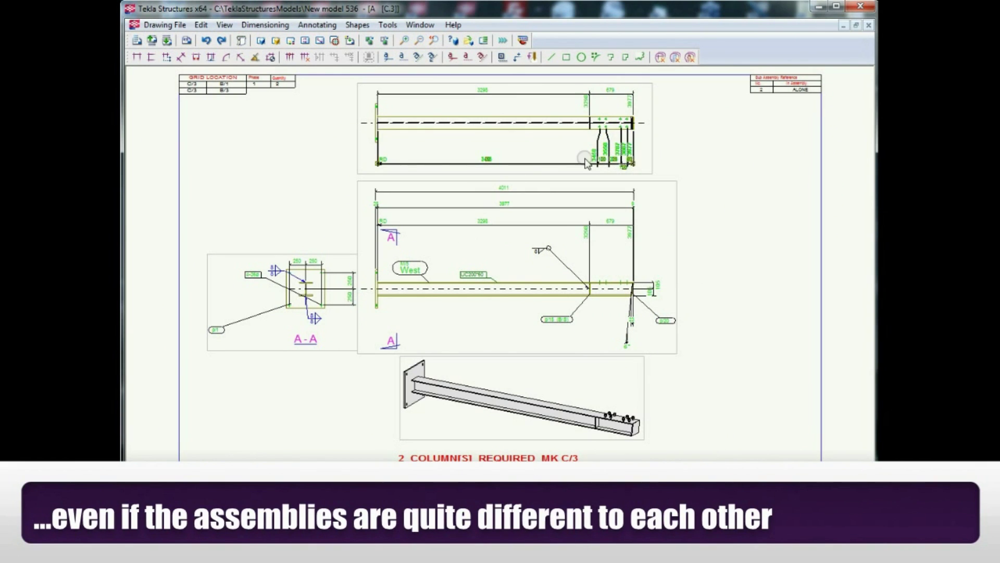
pyautogui.click(570, 152)
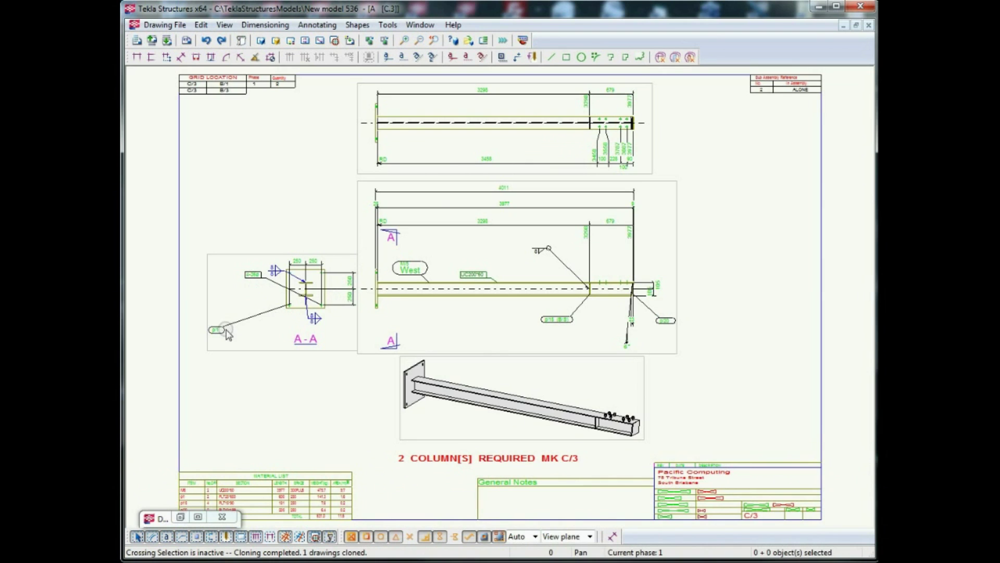
# - Move section A-A's 4-26ø bolt mark from the plate's upper left to its lower right
pyautogui.scroll(4, 229, 334)
pyautogui.moveTo(267, 269)
pyautogui.mouseDown()
pyautogui.moveTo(354, 346)
pyautogui.moveTo(417, 350)
pyautogui.mouseUp()
pyautogui.click(328, 359)
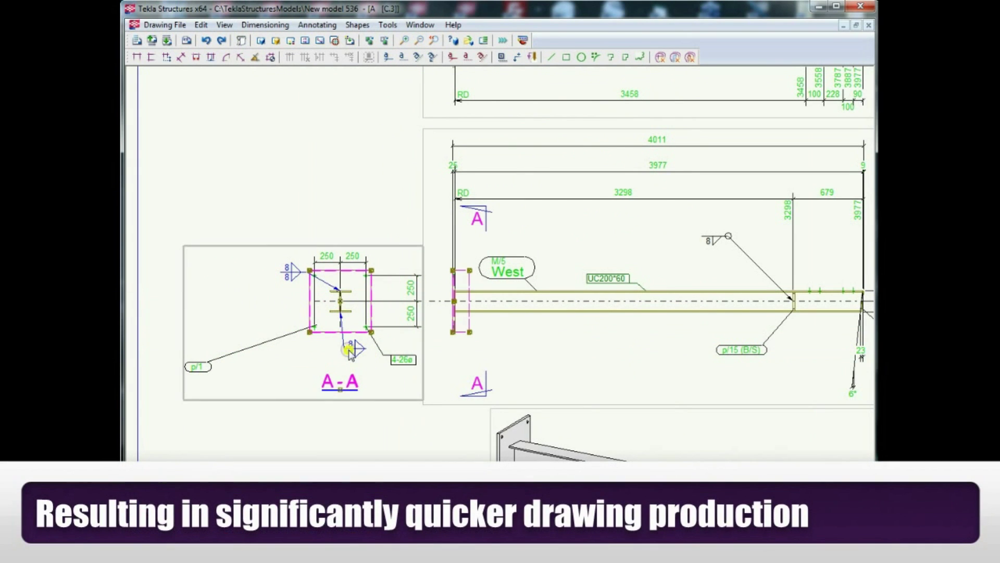
# - Move section A-A's lower weld mark to the section's lower left and shift its upper weld mark further left
pyautogui.moveTo(352, 350); pyautogui.dragTo(292, 373)
pyautogui.moveTo(292, 267); pyautogui.dragTo(275, 261)
pyautogui.scroll(-2, 261, 306)
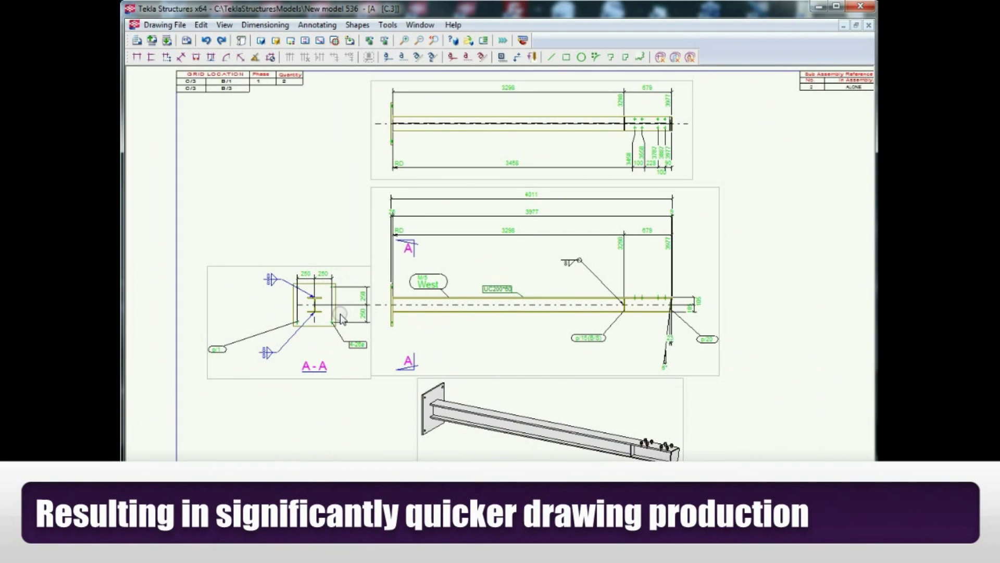
# - Close drawing [C.3] and keep its changes without freezing it
pyautogui.scroll(-1, 466, 330)
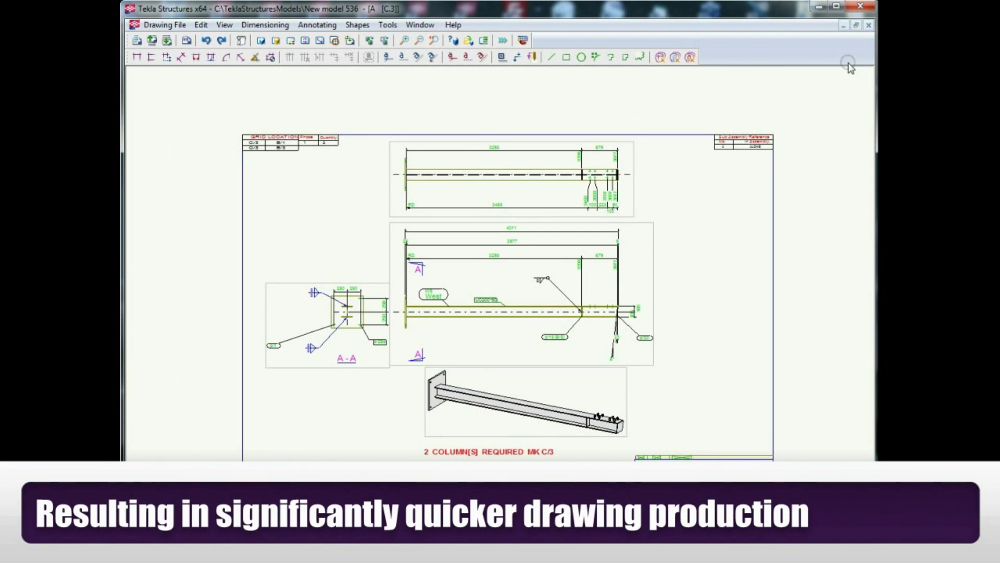
pyautogui.click(869, 25)
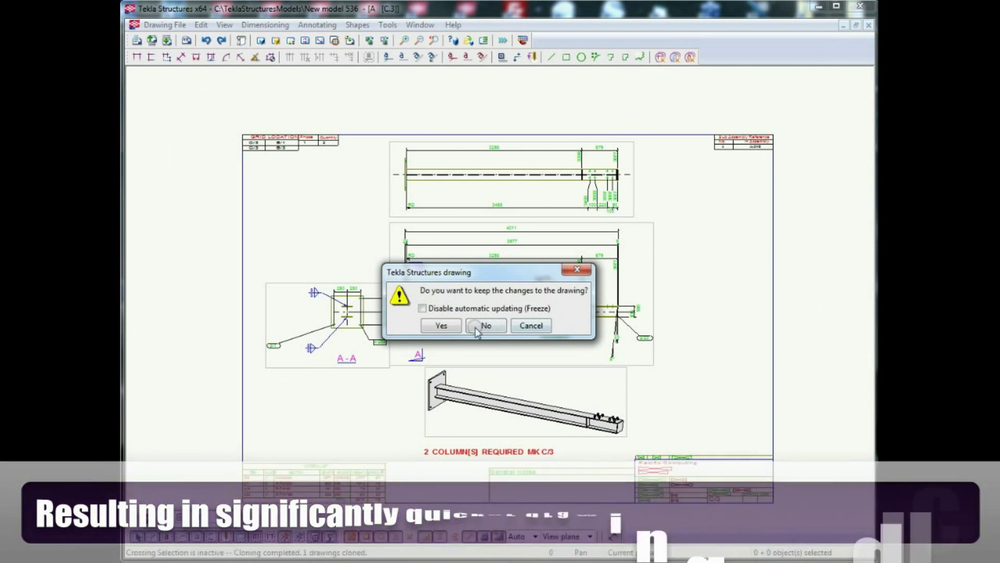
pyautogui.click(441, 325)
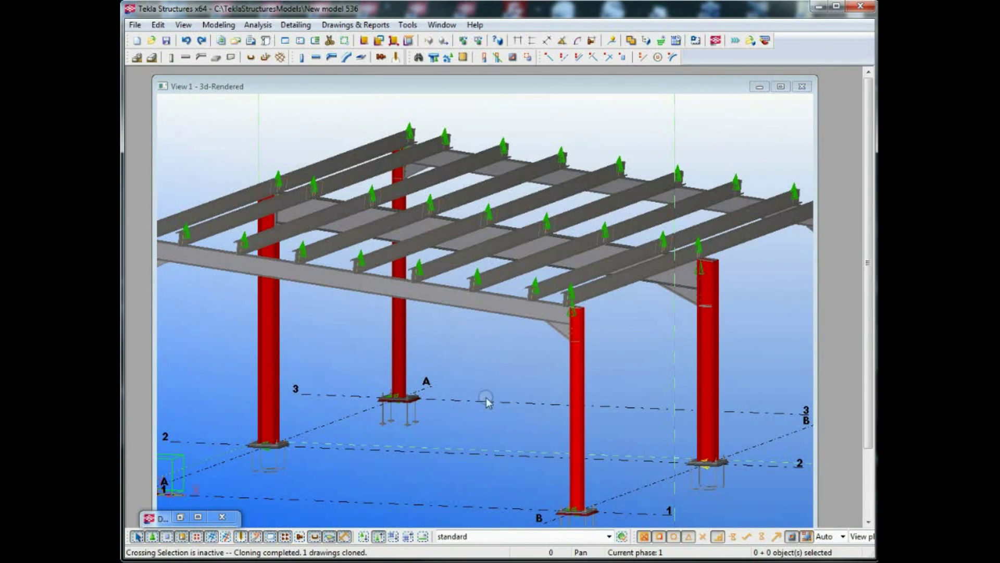
# - Set the top level of the three columns along grid line B to 5000 mm
pyautogui.click(503, 287)
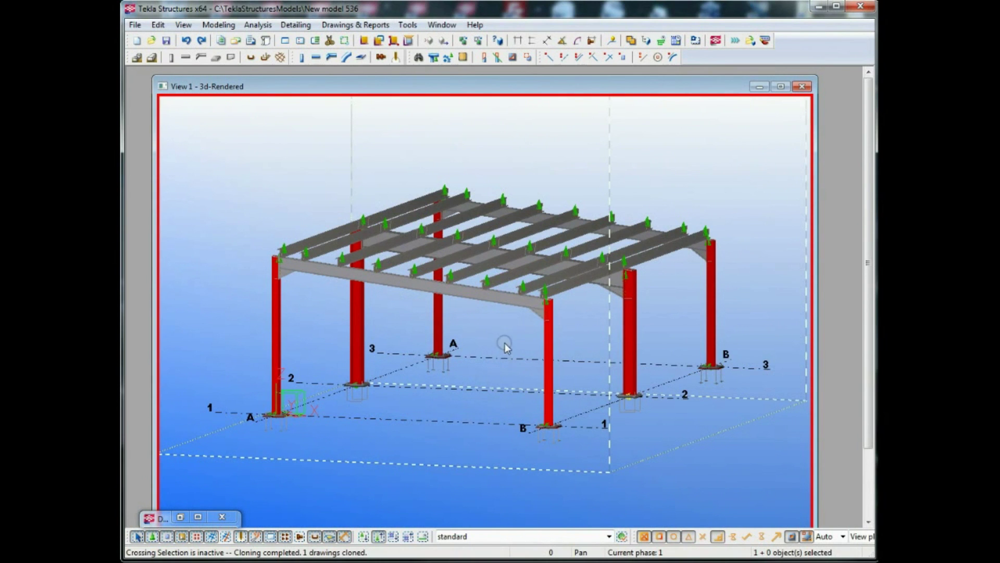
pyautogui.keyDown('ctrl'); pyautogui.moveTo(522, 333); pyautogui.dragTo(575, 304, button='middle'); pyautogui.keyUp('ctrl')
pyautogui.scroll(1, 547, 320)
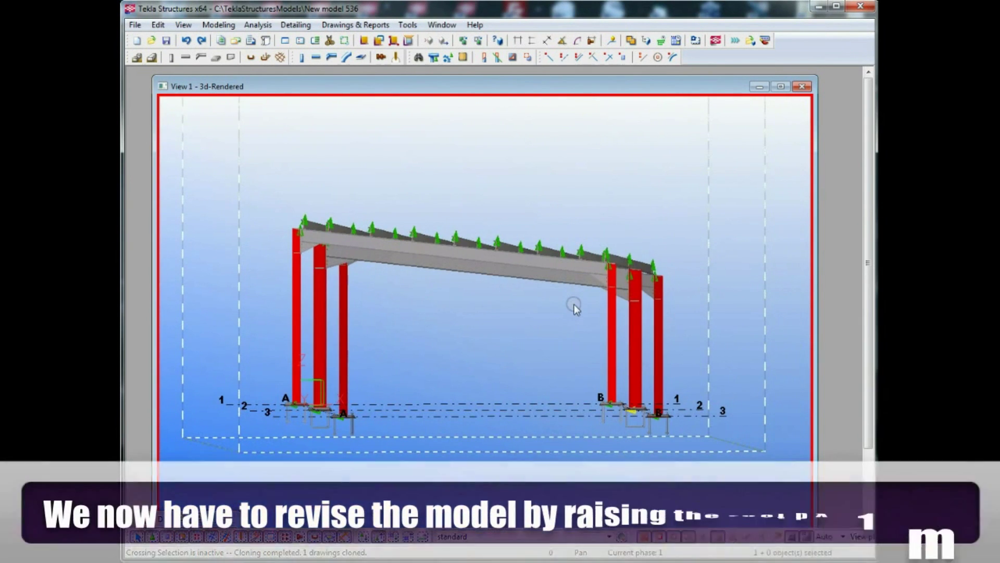
pyautogui.scroll(-2, 592, 339)
pyautogui.doubleClick(677, 357)
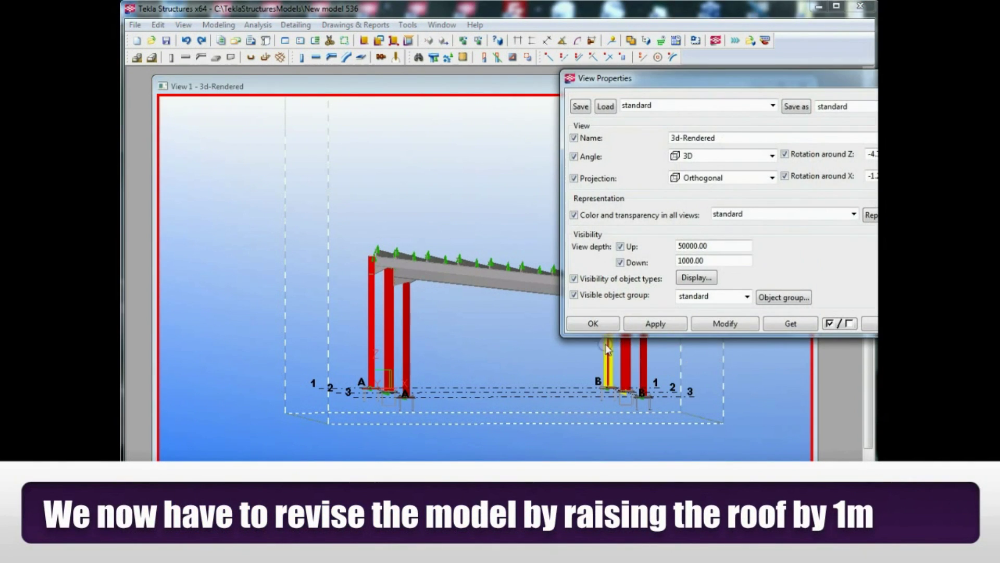
pyautogui.click(603, 327)
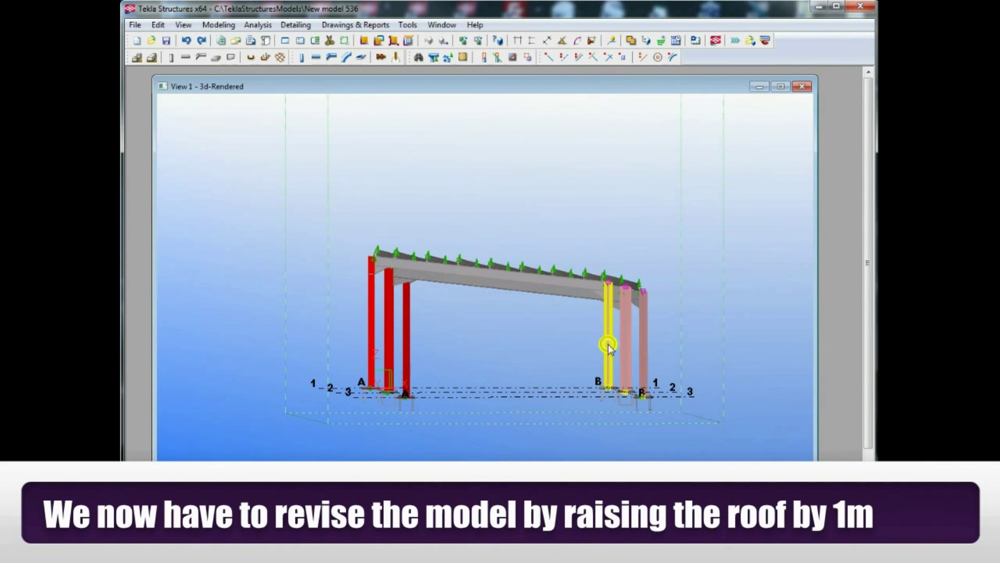
pyautogui.doubleClick(608, 347)
pyautogui.click(509, 207)
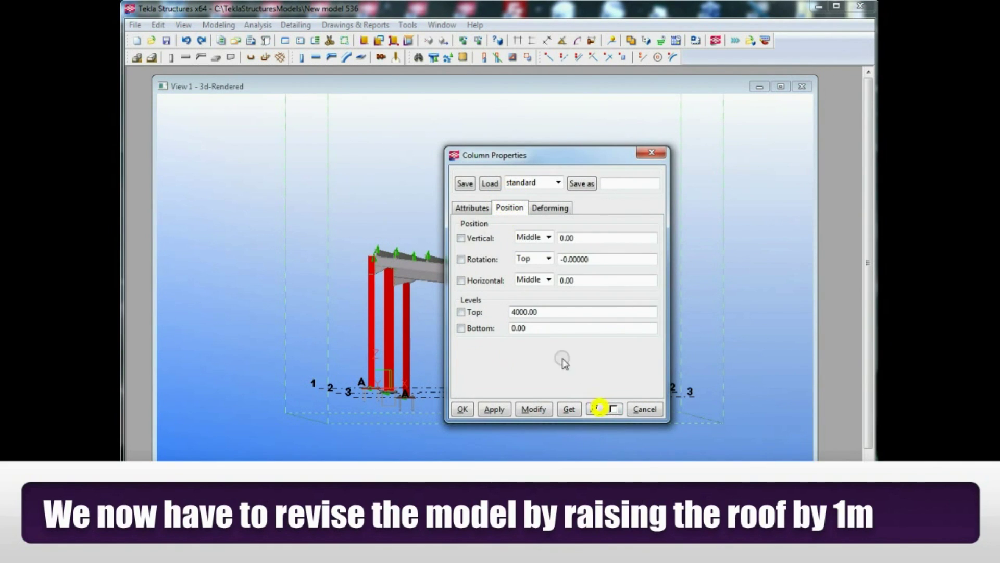
pyautogui.click(516, 312)
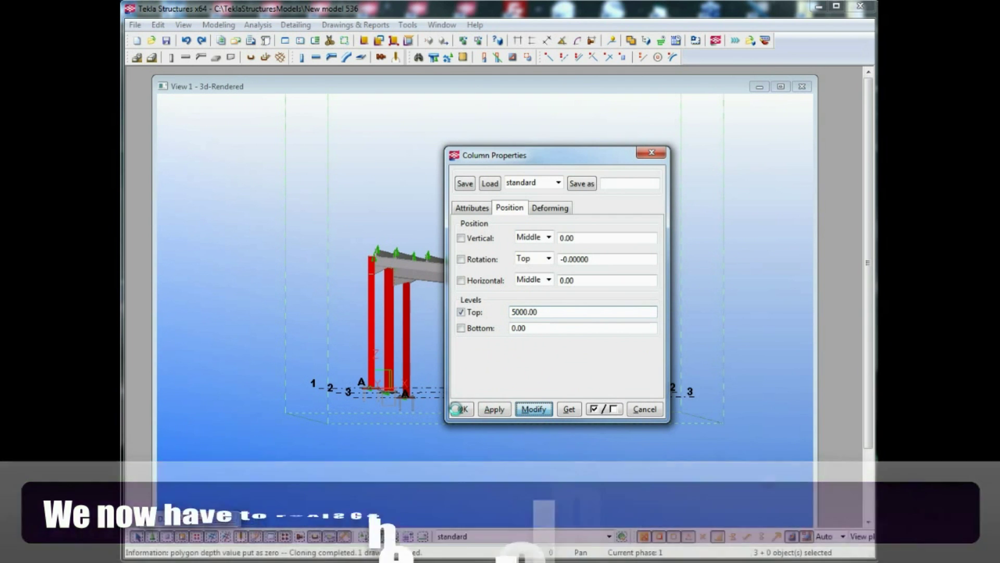
pyautogui.click(459, 408)
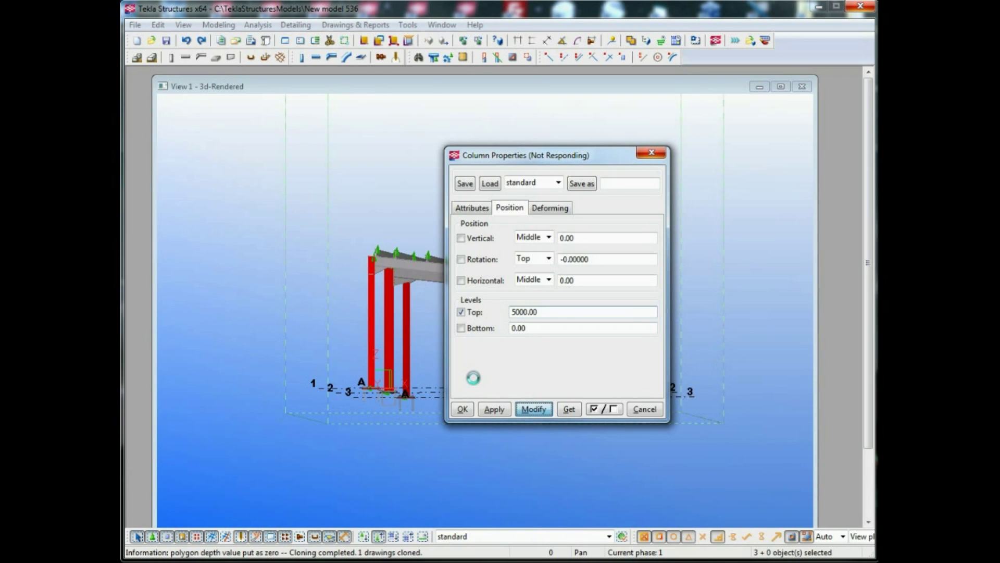
pyautogui.click(465, 408)
# - Set the top level of the three columns along grid line A to 6000 mm
pyautogui.doubleClick(371, 340)
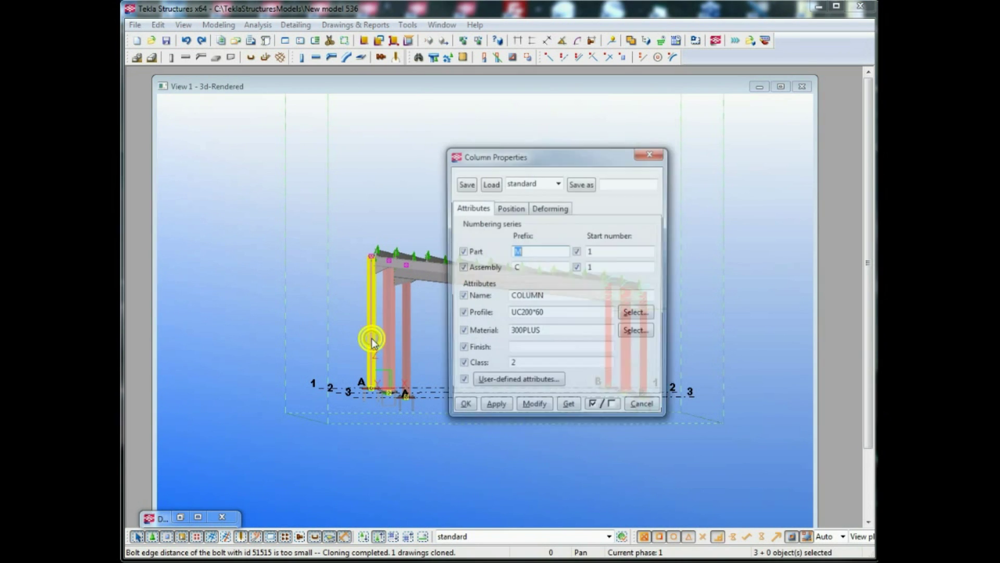
pyautogui.click(509, 207)
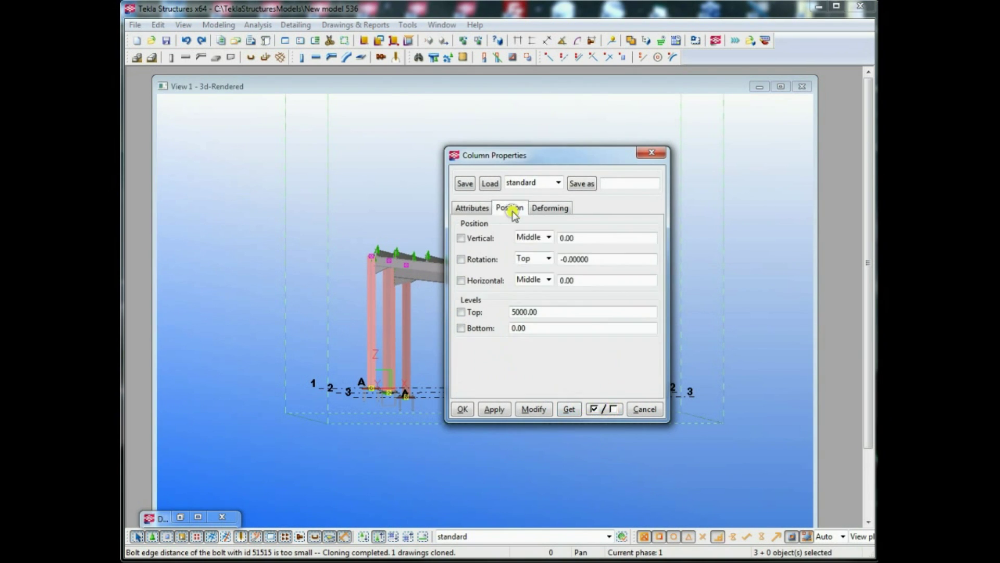
pyautogui.moveTo(515, 312); pyautogui.dragTo(480, 316)
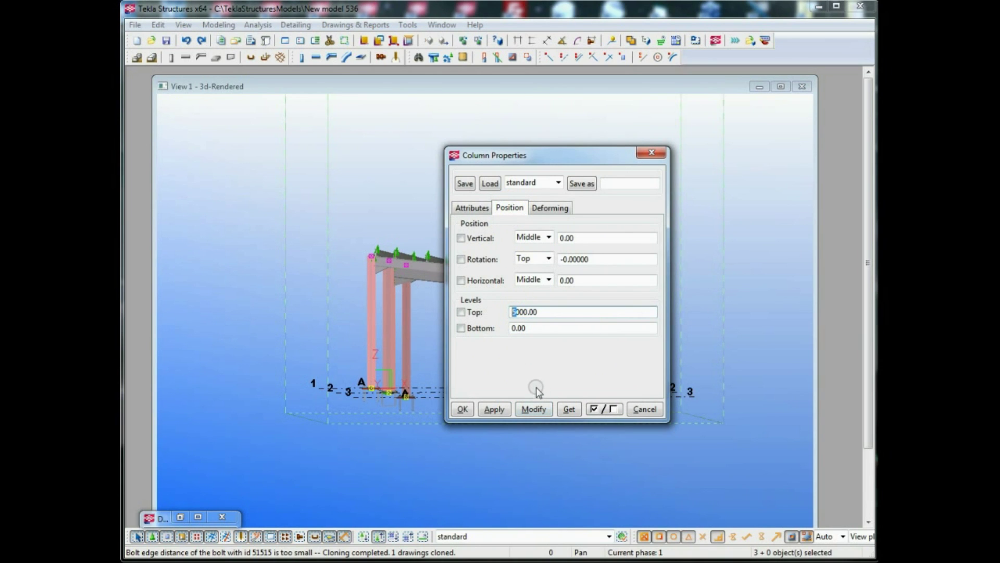
pyautogui.click(537, 409)
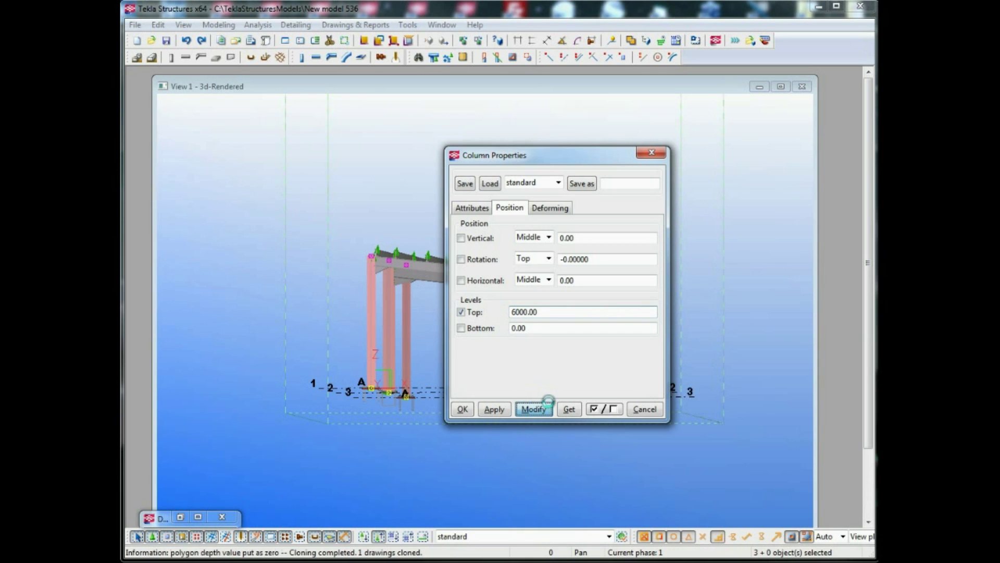
pyautogui.click(469, 412)
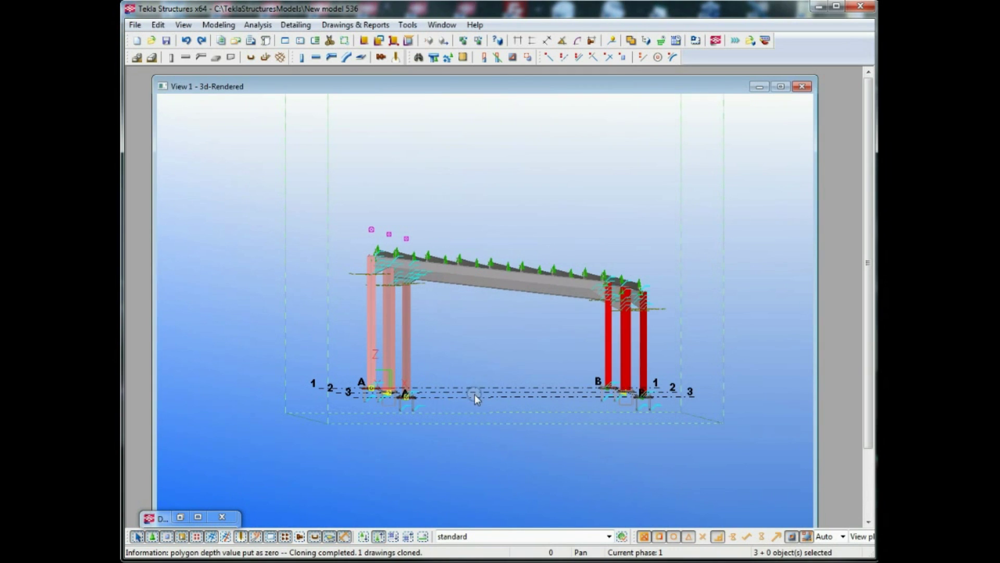
# - Select all the roof members and their connections and move them linearly by 1000 mm in Z
pyautogui.click(609, 336)
pyautogui.click(372, 320)
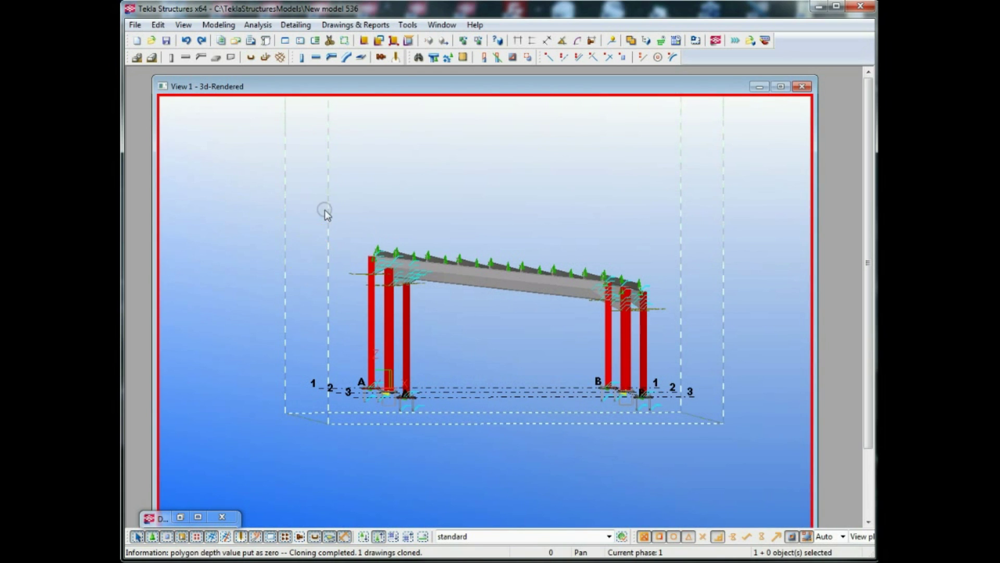
pyautogui.moveTo(324, 208); pyautogui.dragTo(714, 341)
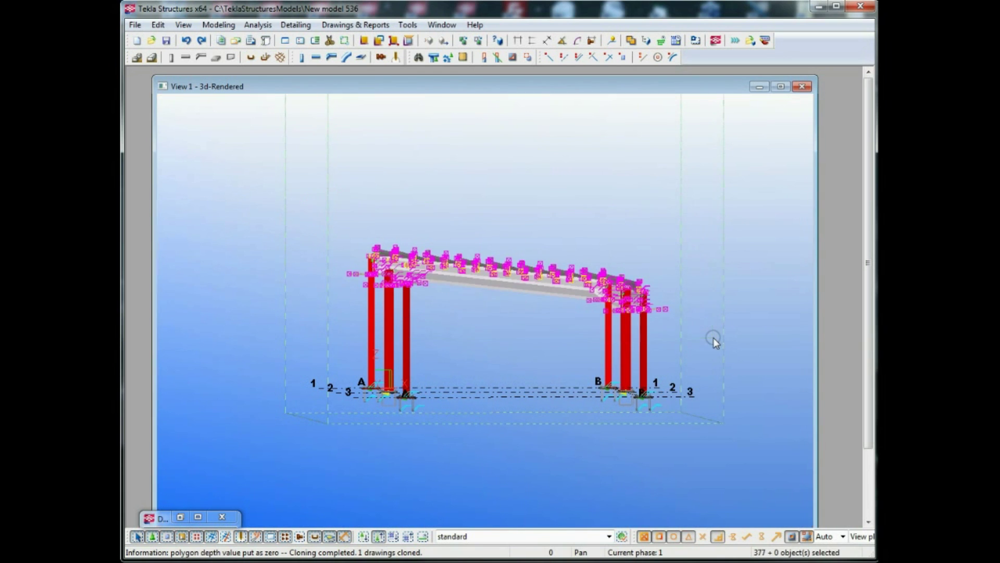
pyautogui.rightClick(628, 235)
pyautogui.moveTo(683, 297)
pyautogui.click(798, 299)
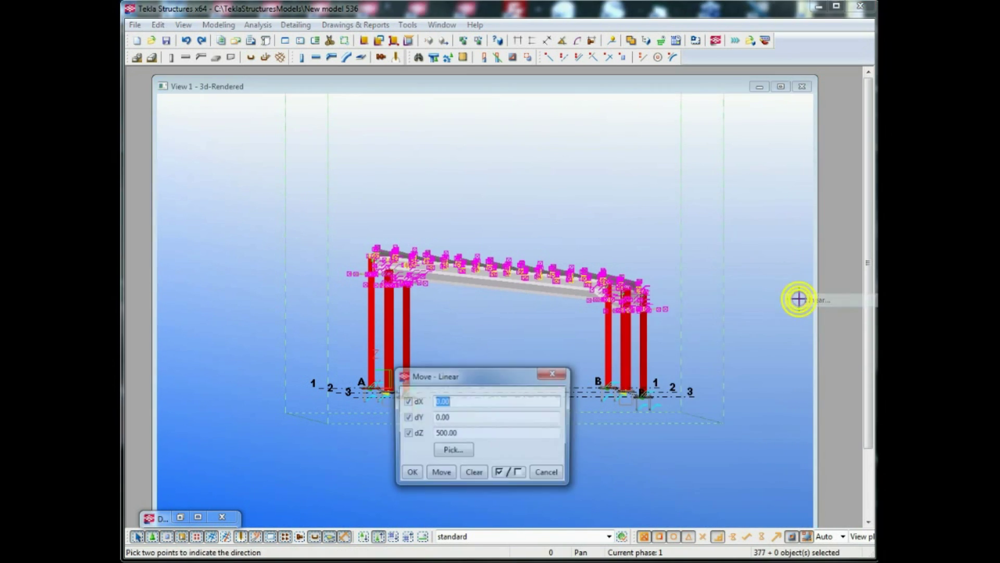
pyautogui.doubleClick(477, 433)
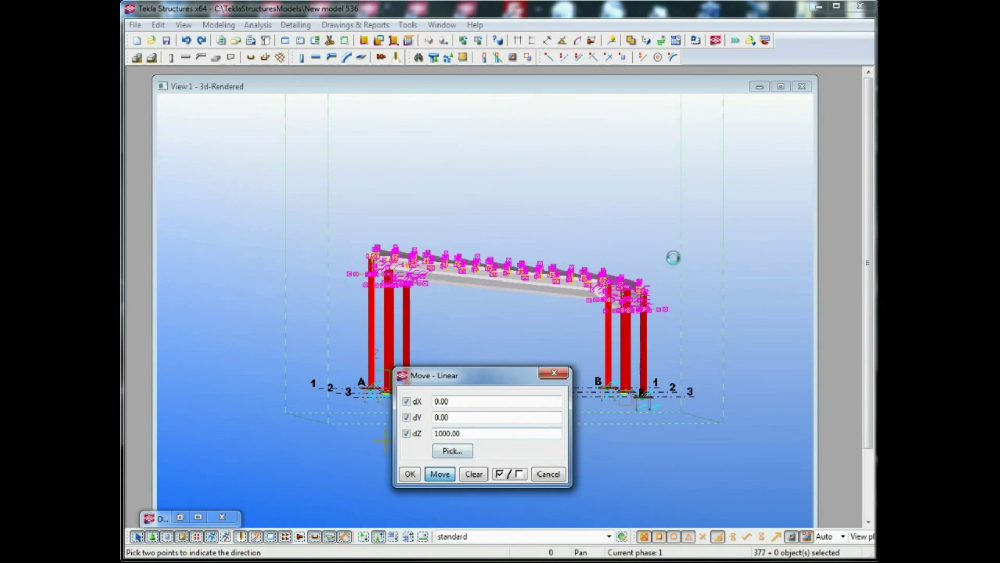
pyautogui.rightClick(599, 286)
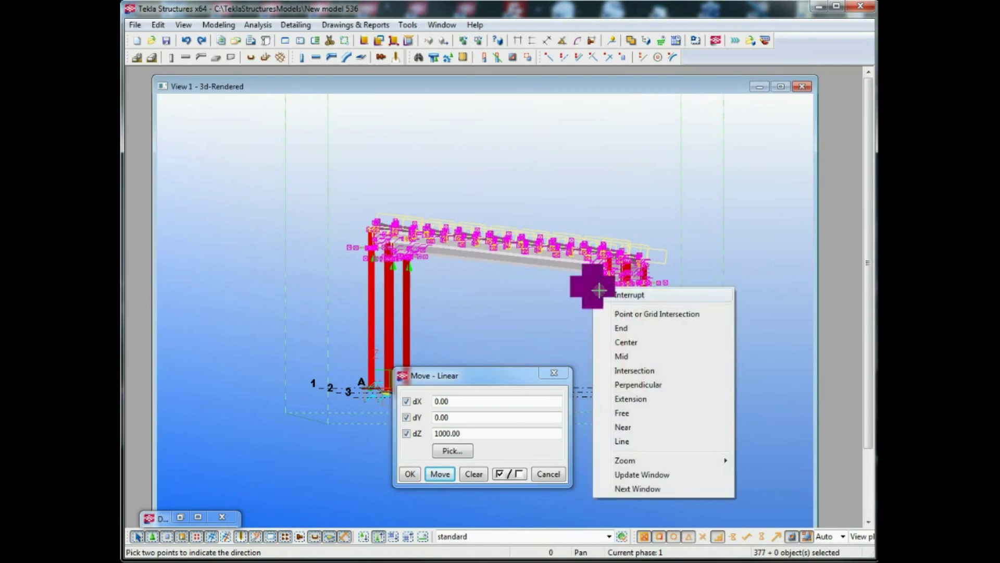
pyautogui.click(617, 293)
# - Examine the raised rafters, haunches and column-top connections from an oblique view, and end the linear move
pyautogui.scroll(4, 607, 281)
pyautogui.click(575, 314)
pyautogui.scroll(-4, 593, 273)
pyautogui.keyDown('ctrl'); pyautogui.moveTo(593, 265); pyautogui.dragTo(560, 295, button='middle'); pyautogui.keyUp('ctrl')
pyautogui.scroll(4, 616, 262)
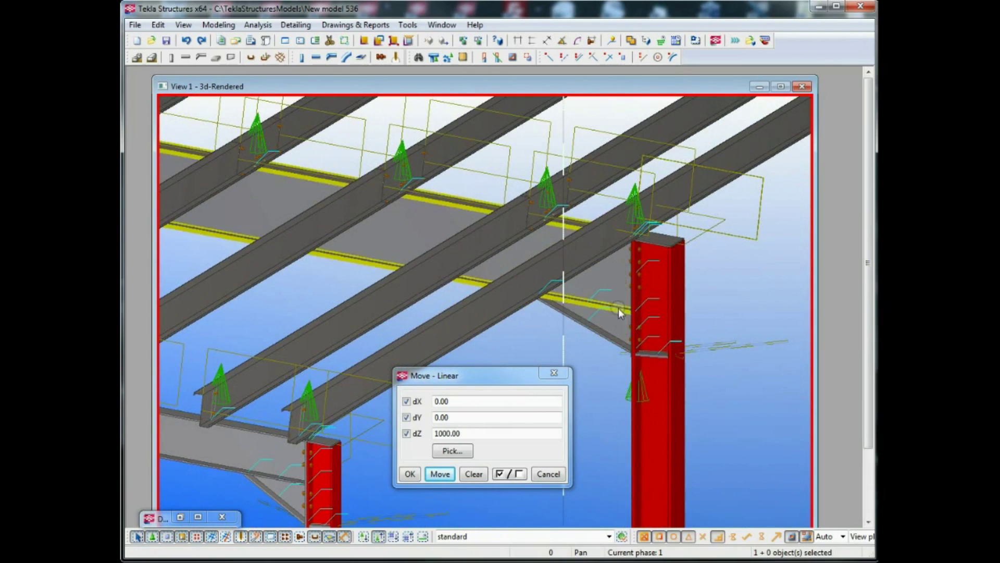
pyautogui.click(644, 394)
pyautogui.scroll(-4, 639, 328)
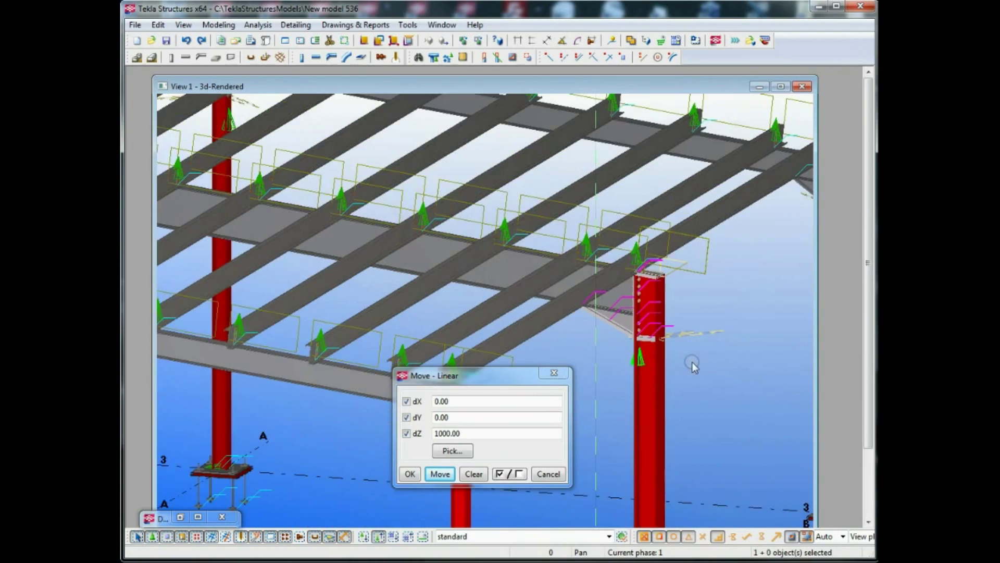
pyautogui.scroll(2, 672, 338)
pyautogui.click(728, 360)
pyautogui.scroll(-2, 558, 255)
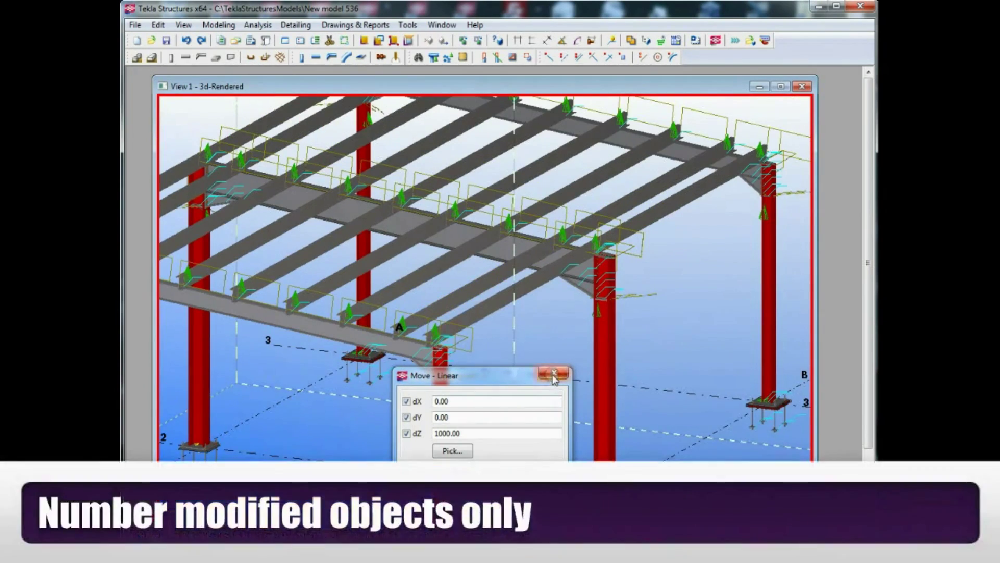
pyautogui.click(554, 373)
pyautogui.click(654, 326)
# - Bring up the drawing list and number the modified objects only
pyautogui.click(250, 41)
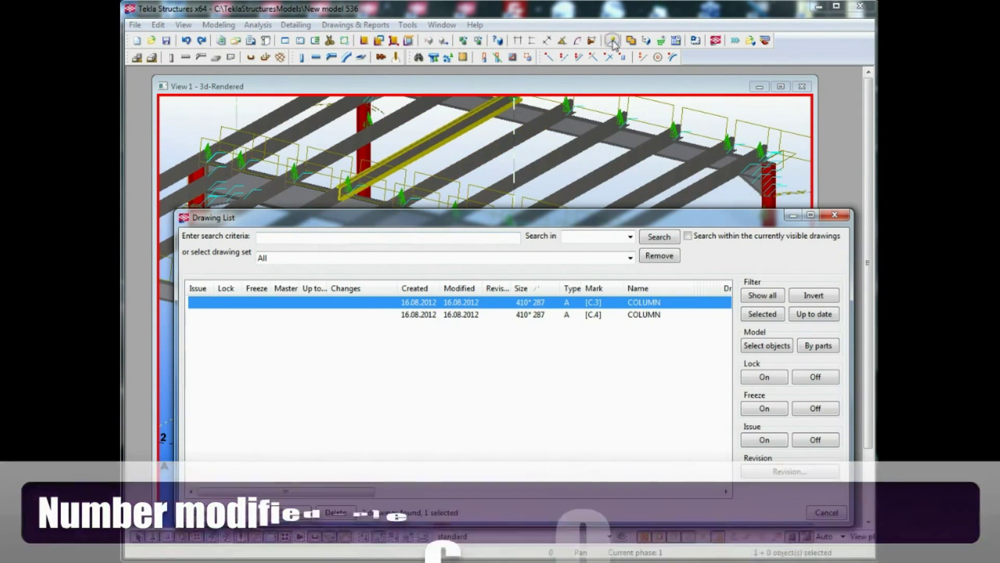
pyautogui.click(379, 25)
pyautogui.moveTo(382, 40)
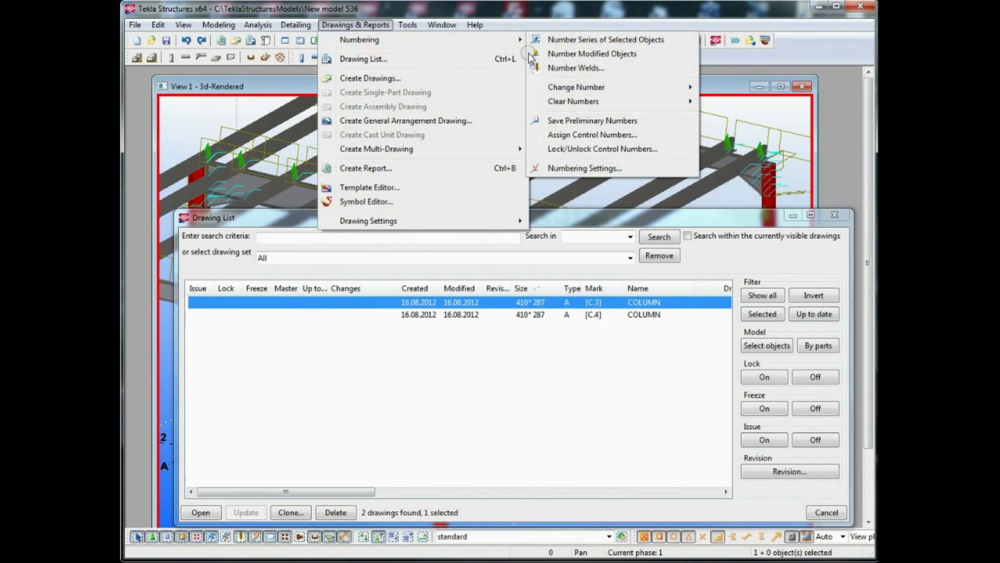
pyautogui.click(578, 53)
# - Select the modified column drawings [C.3] and [C.4] together and update them
pyautogui.click(360, 305)
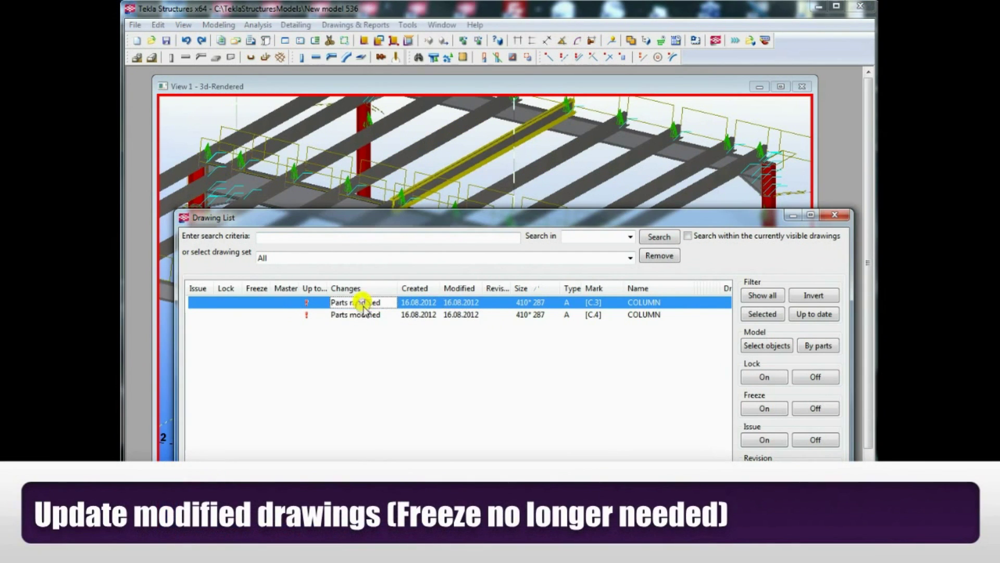
pyautogui.click(364, 315)
pyautogui.click(368, 304)
pyautogui.click(367, 315)
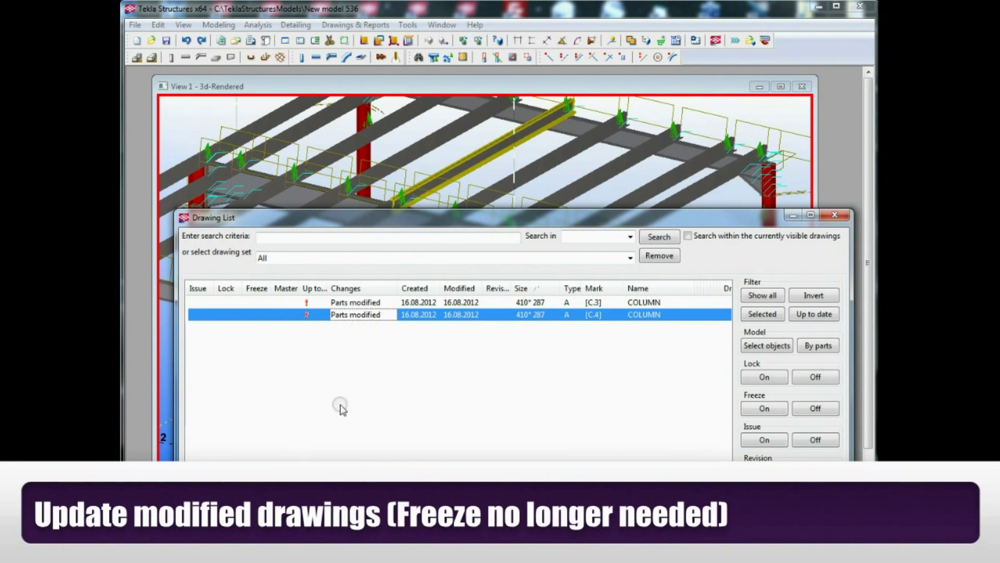
pyautogui.keyDown('shift'); pyautogui.click(365, 304); pyautogui.keyUp('shift')
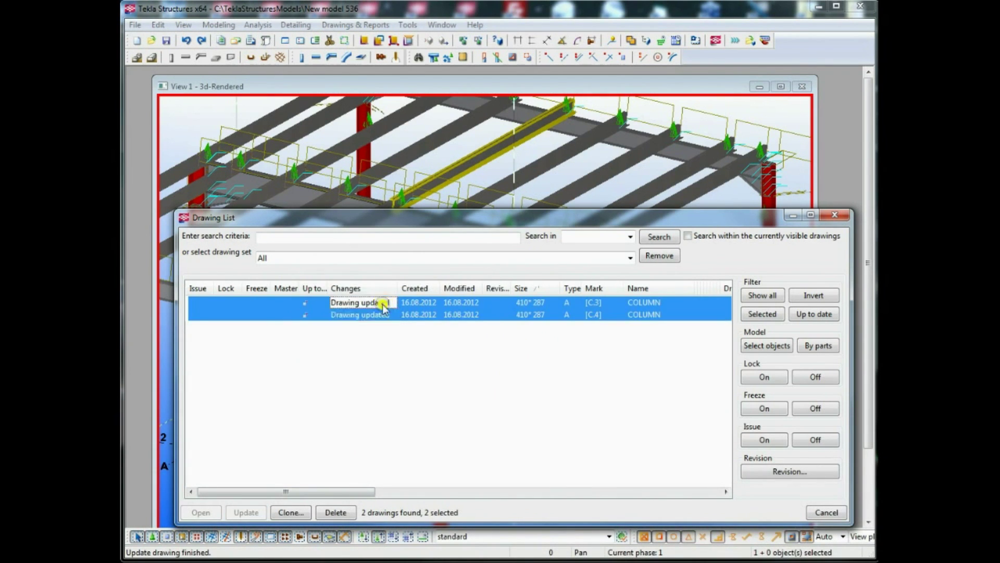
# - Open the updated drawing [C.3] in a maximized window and examine the change clouds on its dimensions and steelwork
pyautogui.click(383, 303)
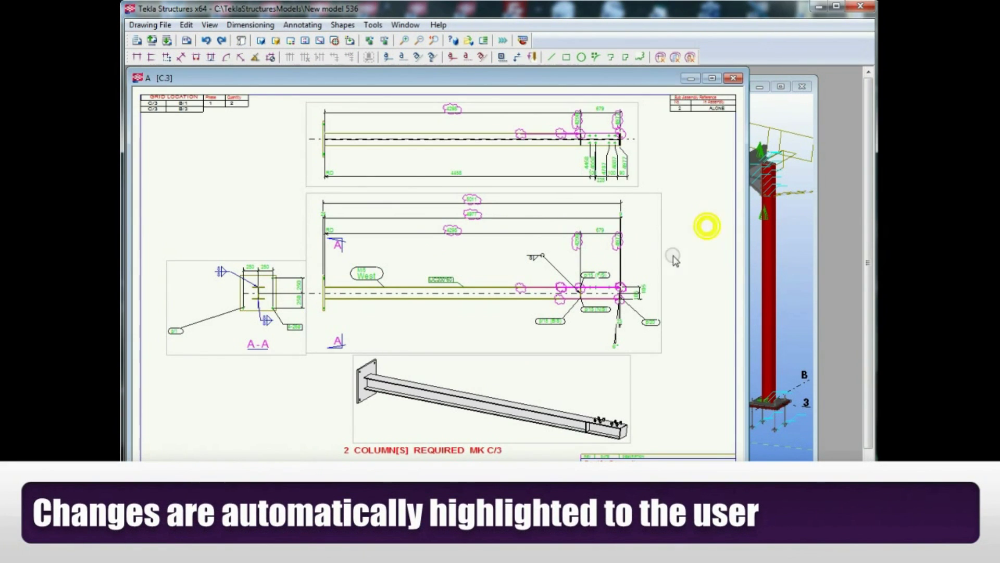
pyautogui.scroll(5, 617, 285)
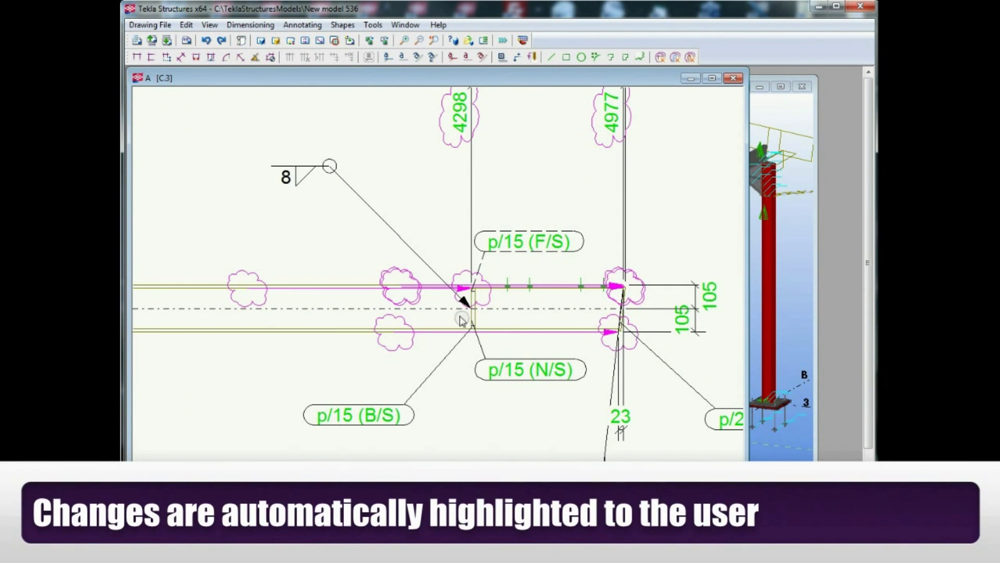
pyautogui.scroll(-2, 557, 417)
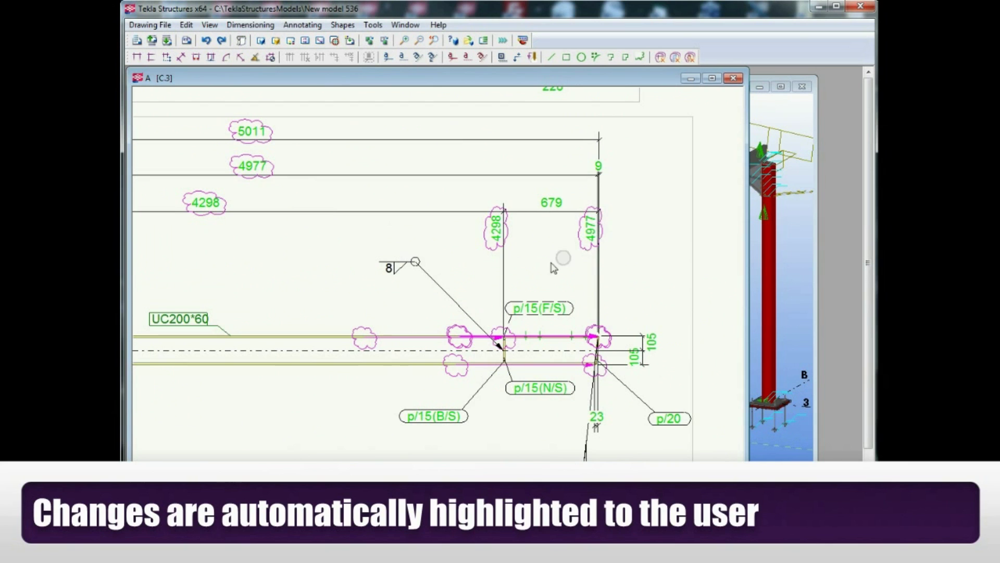
pyautogui.scroll(-2, 560, 248)
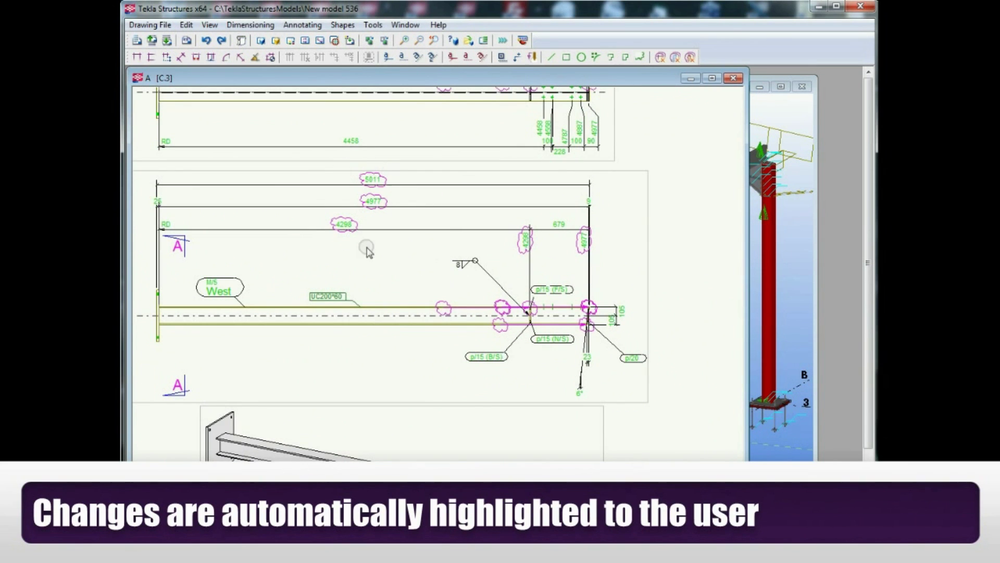
pyautogui.scroll(-4, 363, 244)
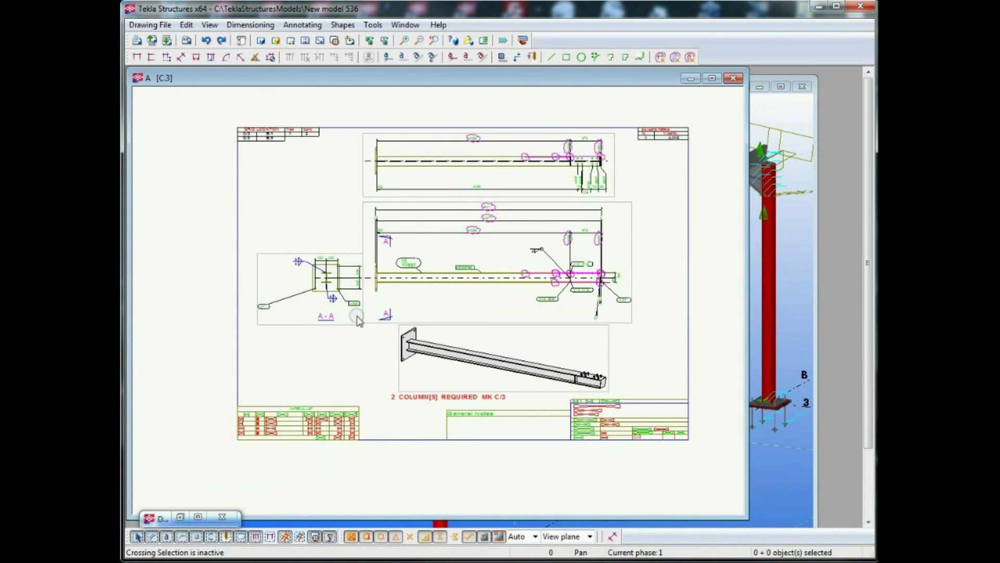
pyautogui.click(712, 78)
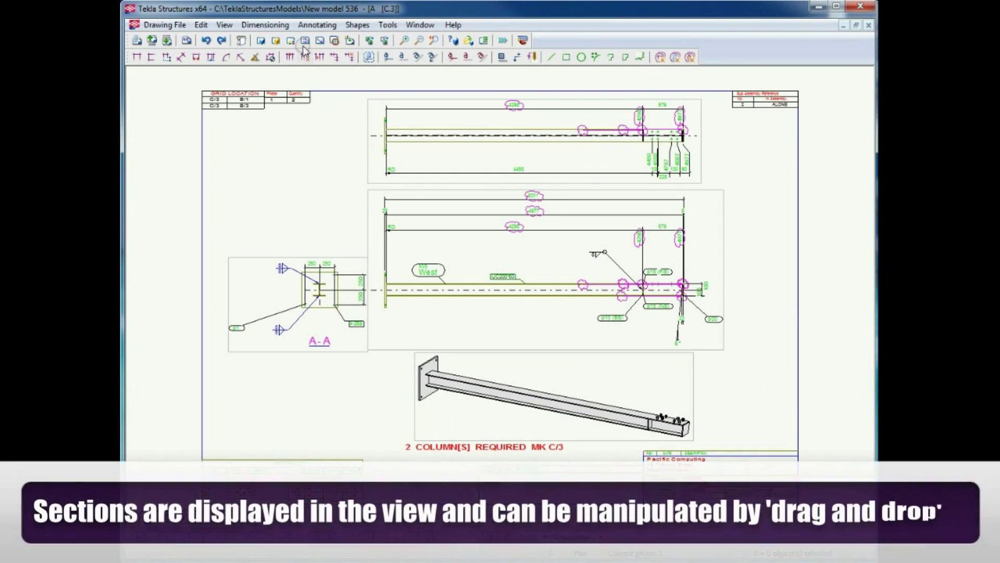
# - Create section view B-B across the middle of the column's front view, place it above section A-A, and end the command
pyautogui.click(306, 42)
pyautogui.scroll(4, 479, 272)
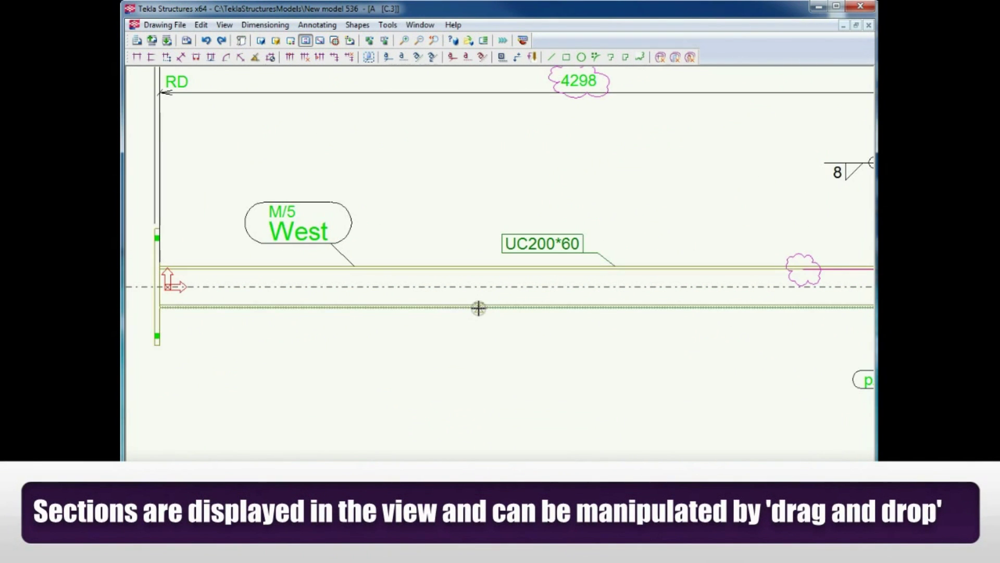
pyautogui.click(479, 308)
pyautogui.click(479, 266)
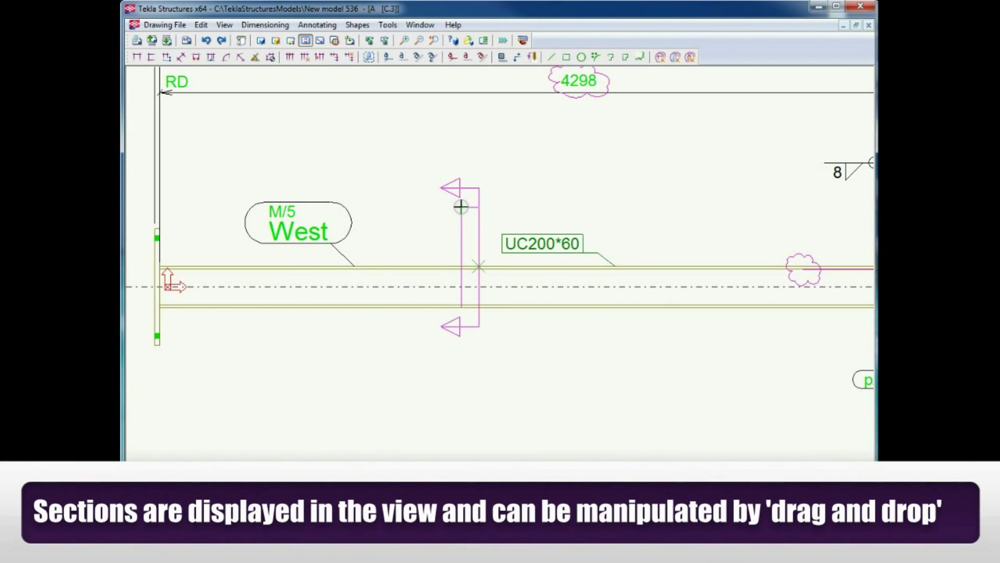
pyautogui.click(462, 200)
pyautogui.click(483, 375)
pyautogui.scroll(-3, 563, 343)
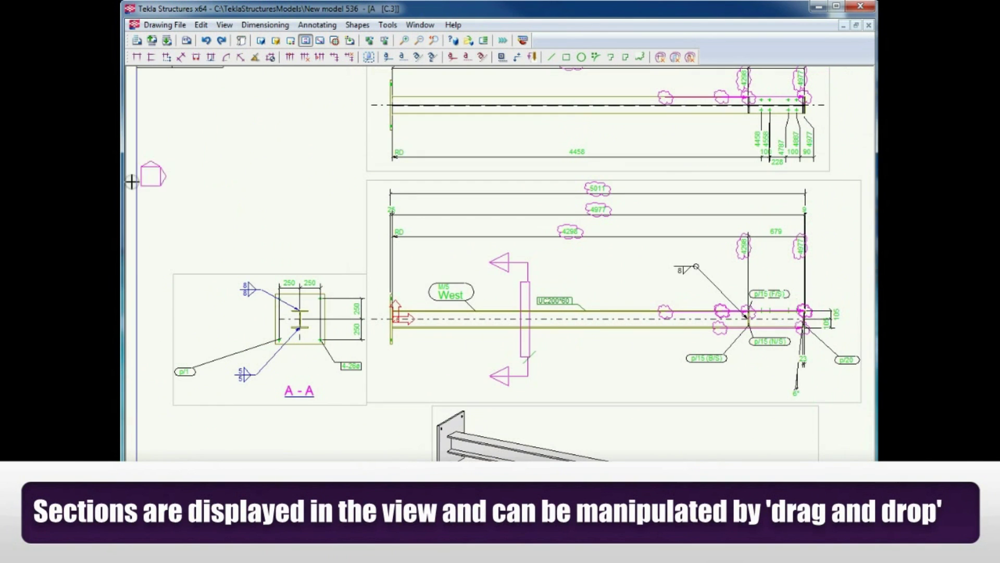
pyautogui.click(229, 210)
pyautogui.rightClick(294, 188)
pyautogui.click(334, 194)
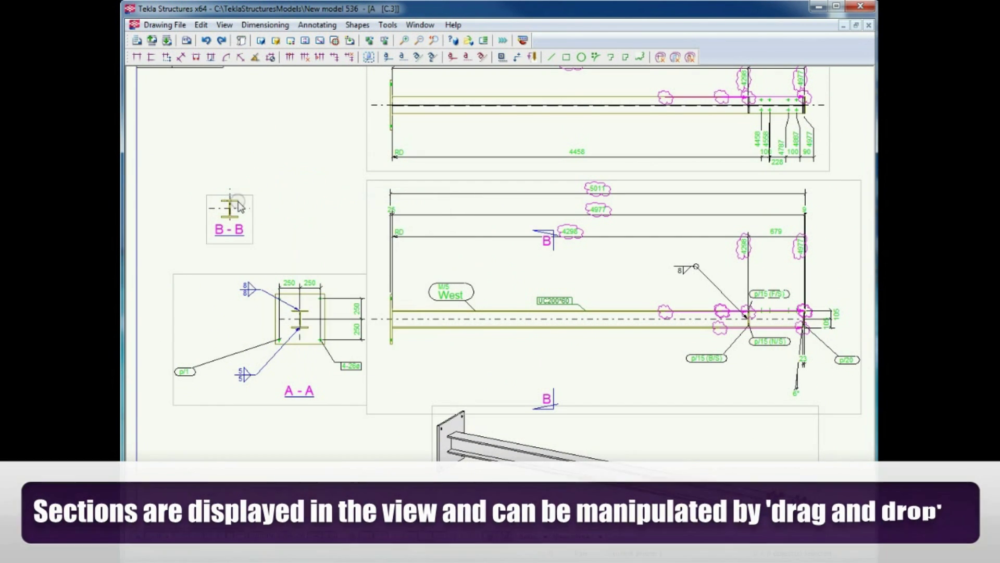
# - Move the B-B section cut along the column to the p/15 plates near its upper end
pyautogui.scroll(2, 224, 203)
pyautogui.scroll(2, 224, 203)
pyautogui.scroll(-4, 205, 219)
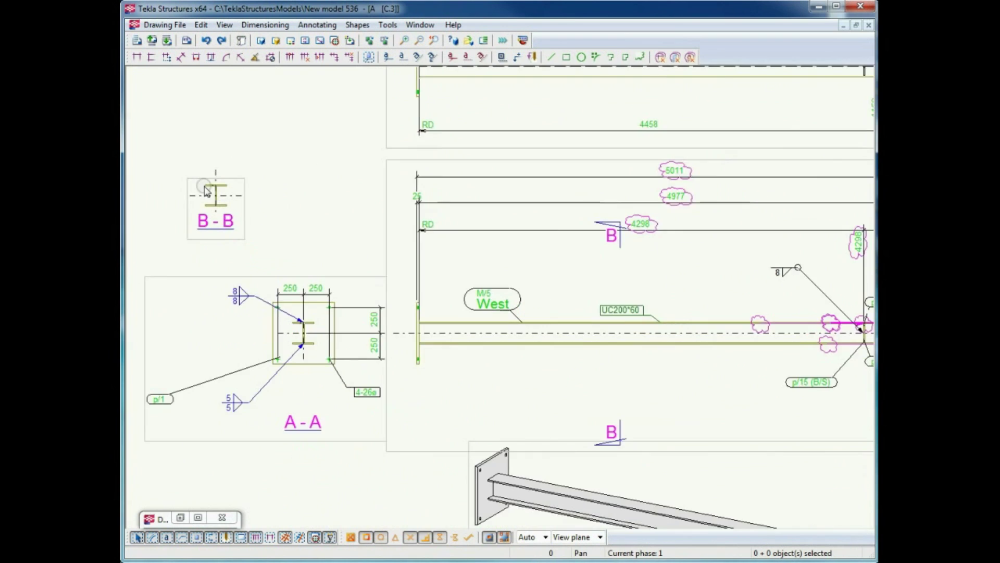
pyautogui.click(250, 227)
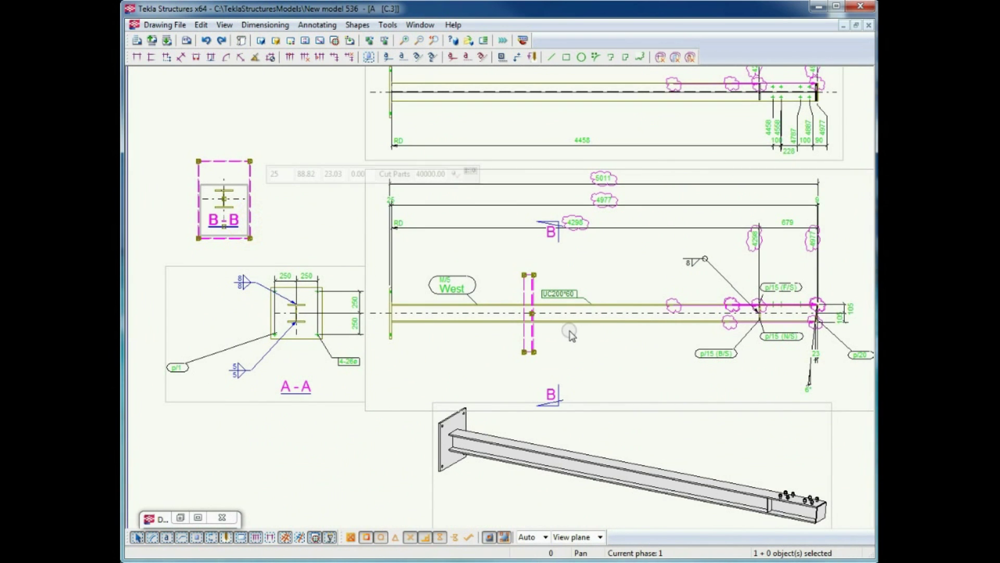
pyautogui.moveTo(531, 315); pyautogui.dragTo(760, 312)
pyautogui.scroll(5, 224, 203)
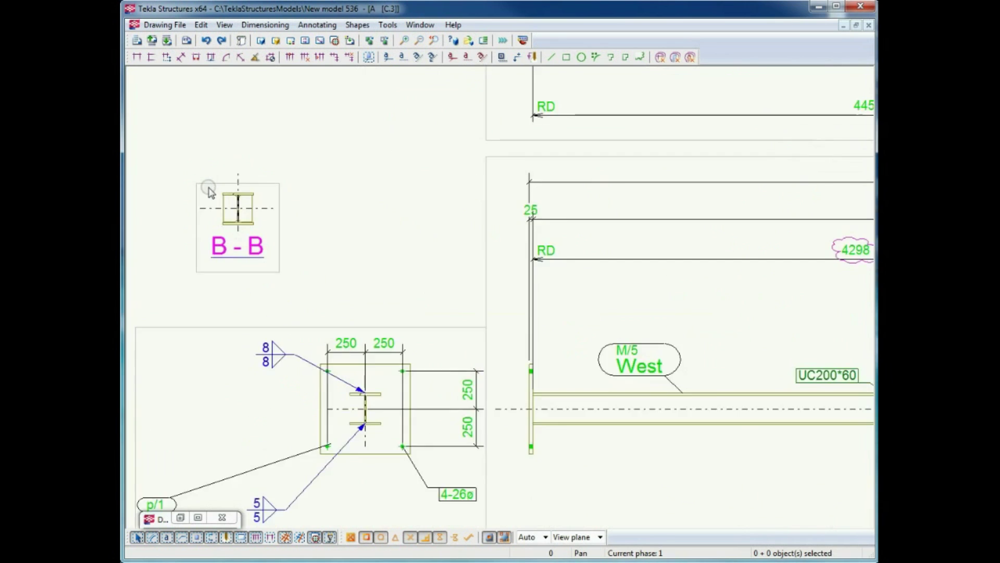
# - Examine the p/15 plates in section B-B and highlight the same plates in the column's front view
pyautogui.click(236, 205)
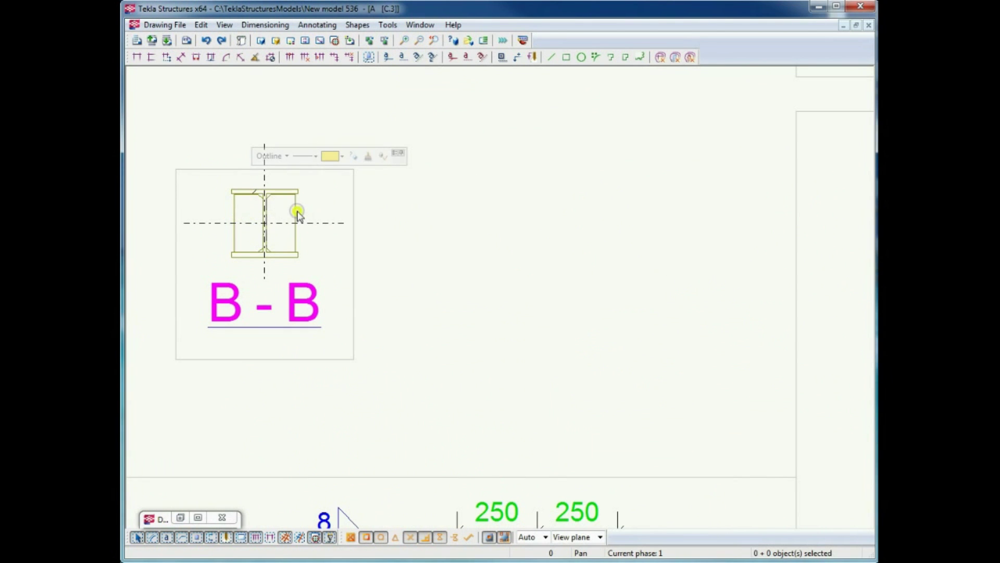
pyautogui.scroll(-6, 212, 197)
pyautogui.scroll(6, 635, 256)
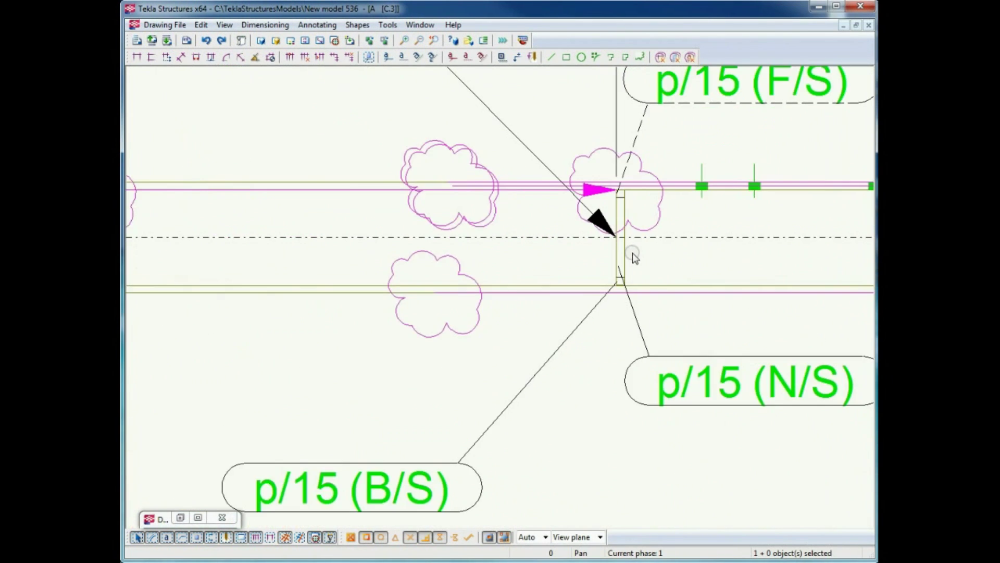
pyautogui.scroll(2, 633, 255)
pyautogui.click(621, 249)
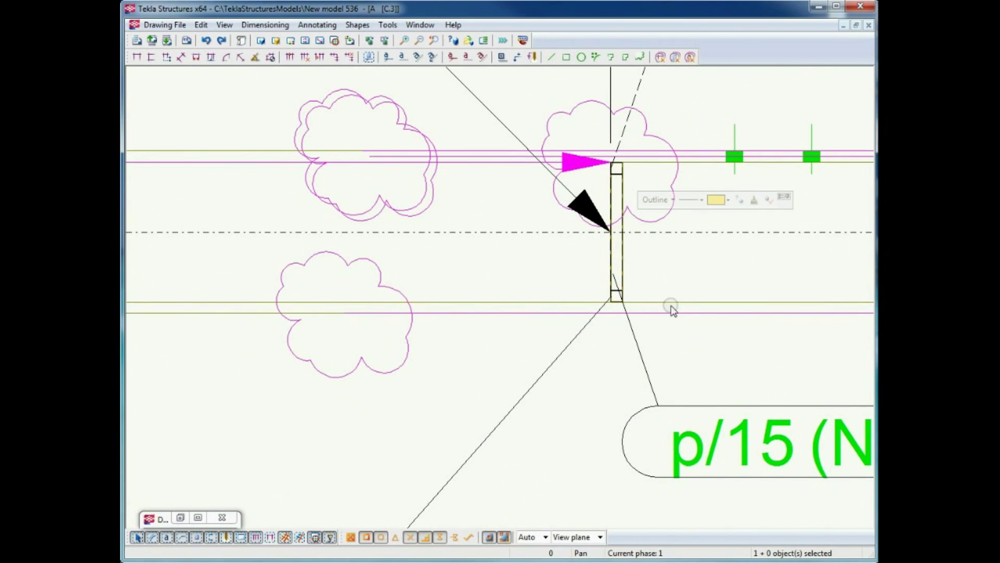
pyautogui.scroll(-4, 670, 309)
pyautogui.scroll(-2, 704, 306)
pyautogui.click(313, 184)
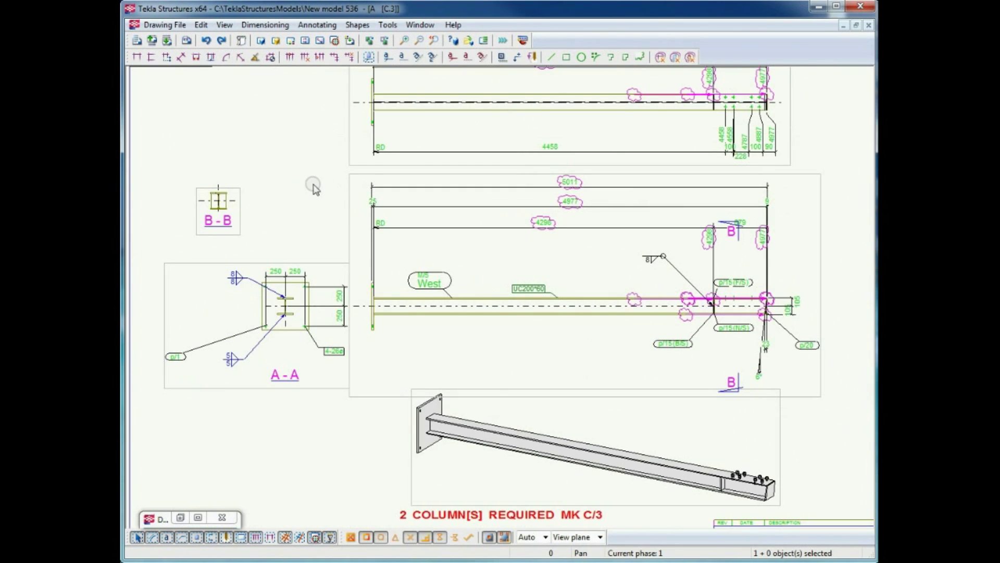
# - Extend the depth of section B-B from the p/15 plates to beyond the column's base plate, and clear the selection
pyautogui.click(240, 221)
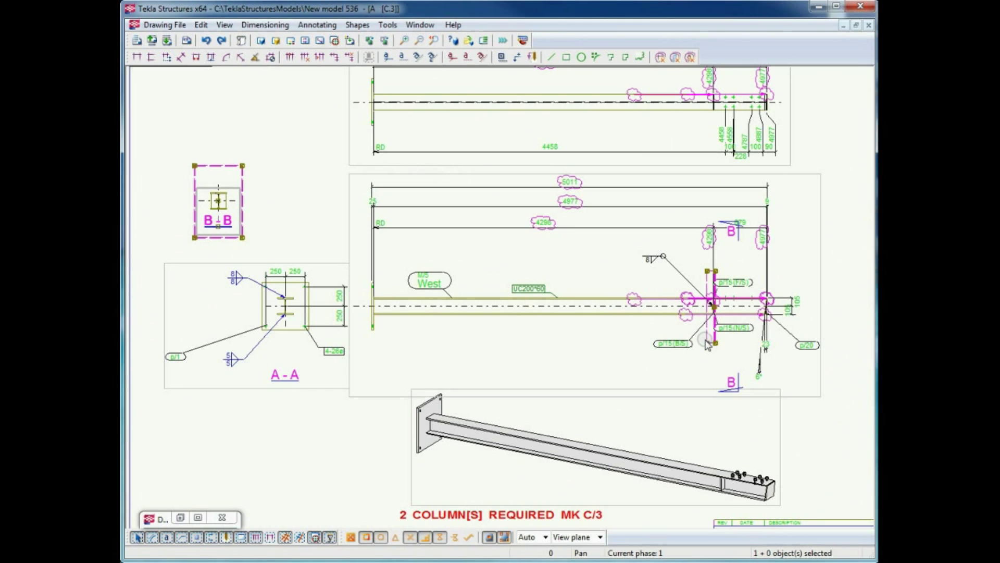
pyautogui.moveTo(707, 344); pyautogui.dragTo(367, 342)
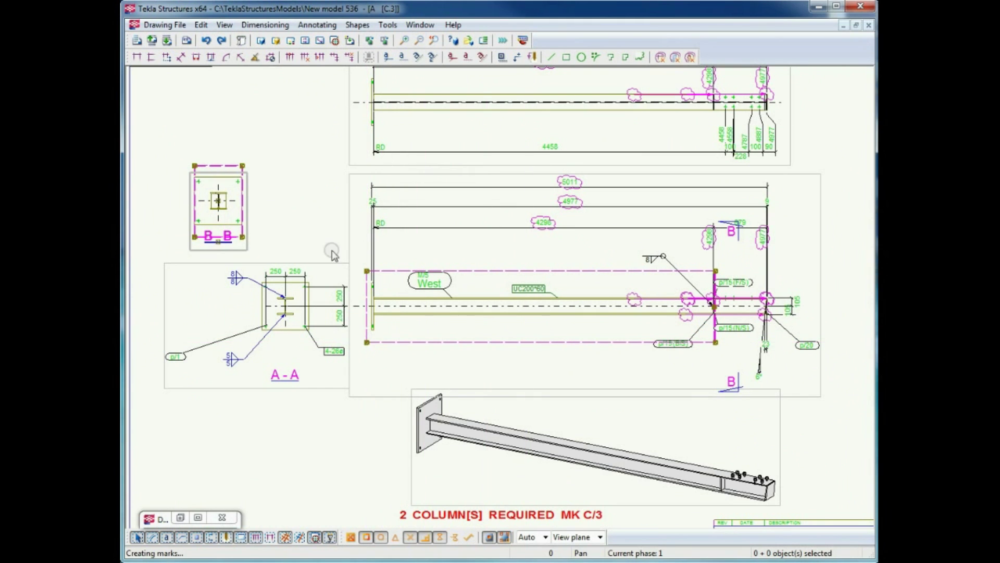
pyautogui.click(285, 214)
# - Examine the base plate in section B-B and highlight it in the column's front view
pyautogui.scroll(3, 216, 230)
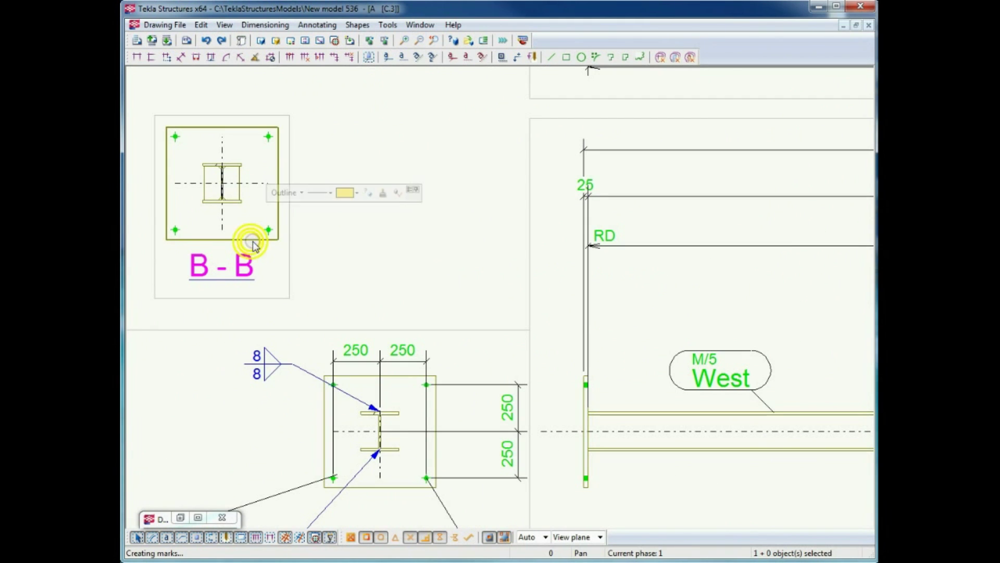
pyautogui.click(589, 371)
pyautogui.keyDown('ctrl'); pyautogui.click(585, 404); pyautogui.keyUp('ctrl')
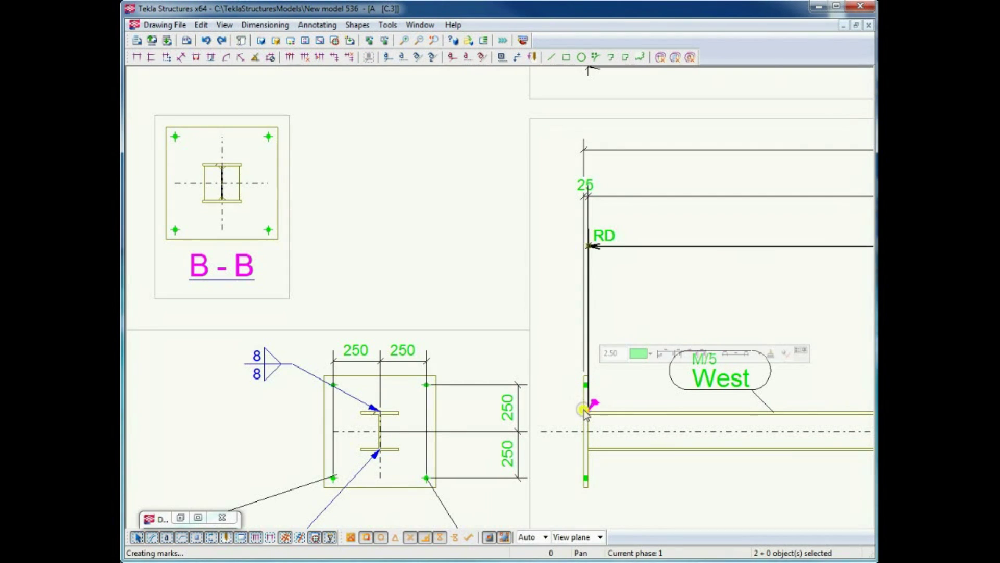
pyautogui.click(583, 444)
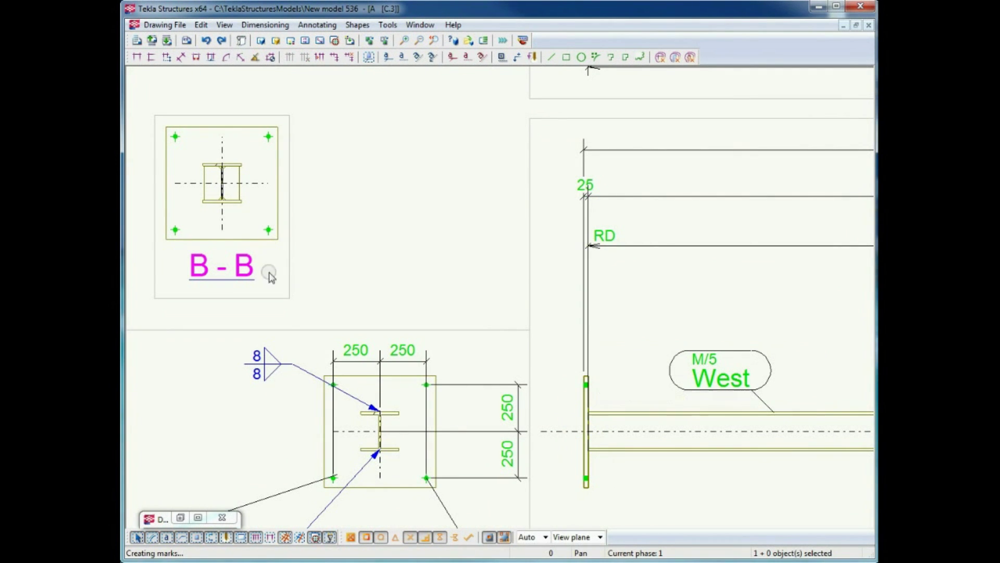
pyautogui.click(221, 242)
pyautogui.scroll(-3, 237, 240)
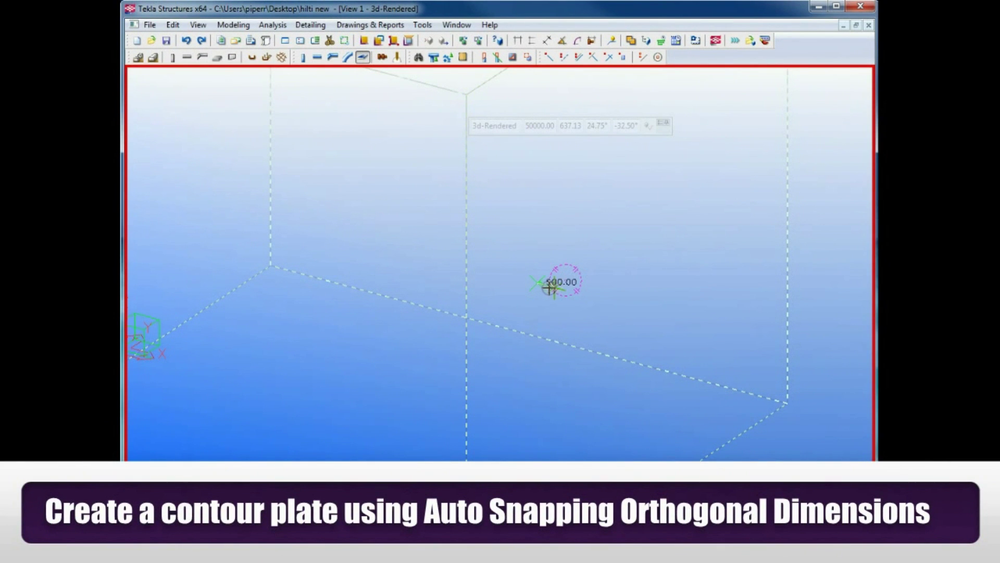
# - Create a square contour plate with 1000 mm sides by picking its corners, closing the outline and ending the command
pyautogui.click(563, 291)
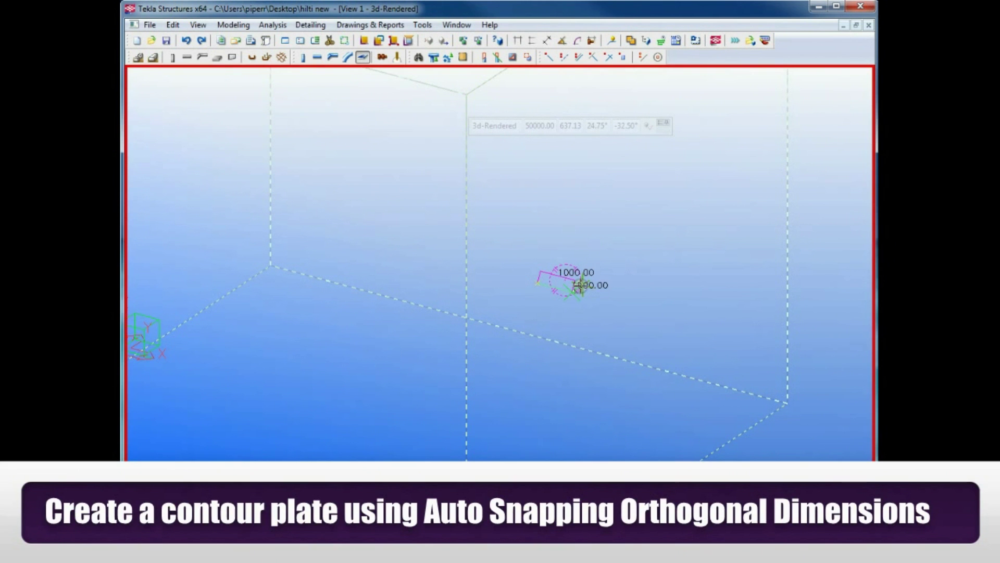
pyautogui.click(597, 282)
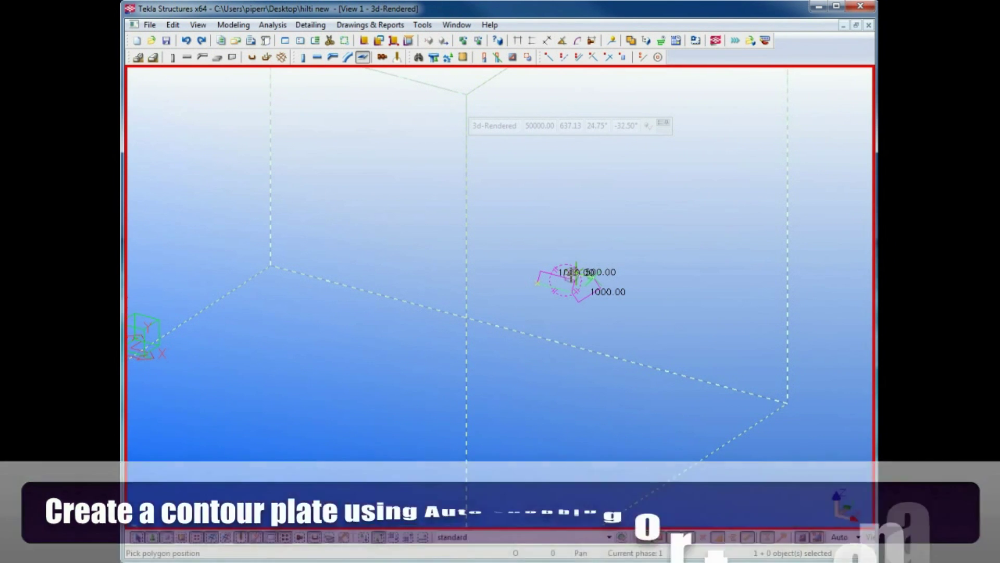
pyautogui.scroll(6, 563, 275)
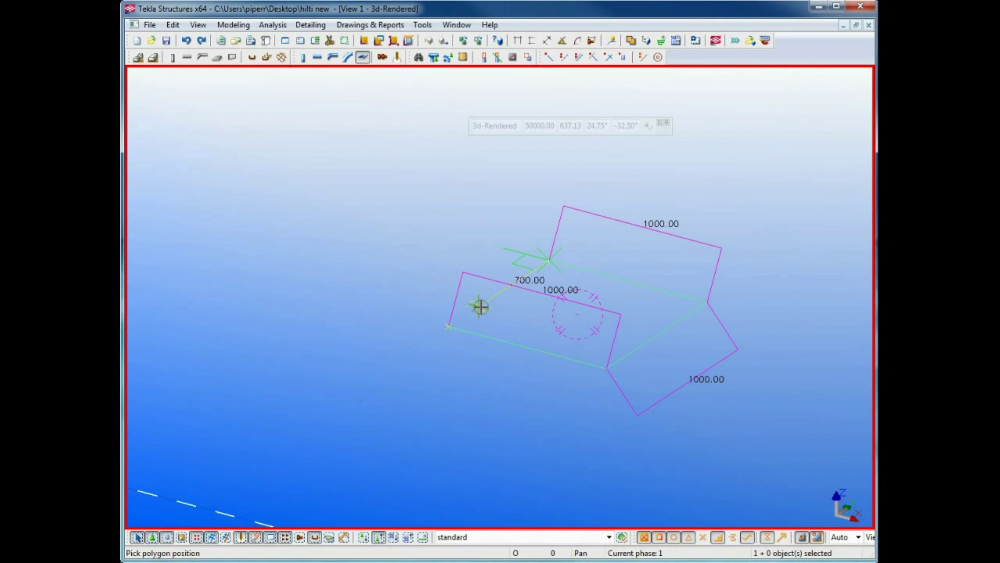
pyautogui.click(448, 326)
pyautogui.middleClick(426, 288)
pyautogui.rightClick(446, 283)
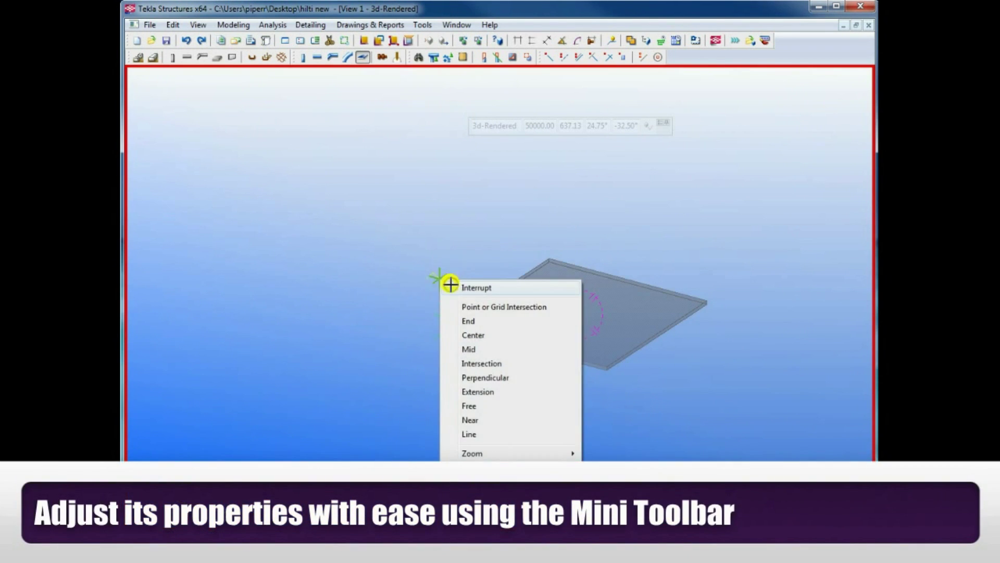
pyautogui.click(461, 286)
# - Change the contour plate's colour to blue and set its position offset to 30
pyautogui.click(504, 295)
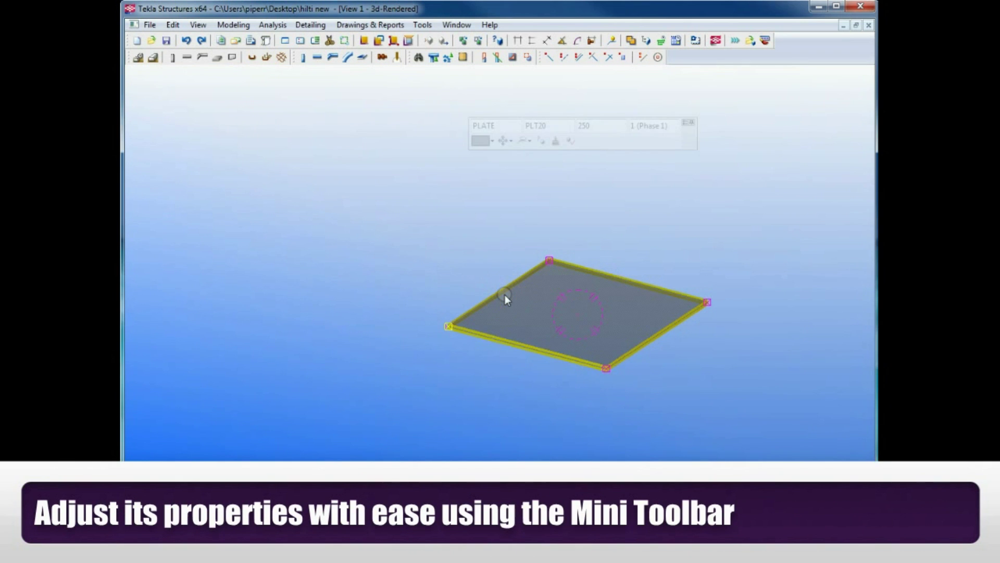
pyautogui.click(491, 140)
pyautogui.click(499, 196)
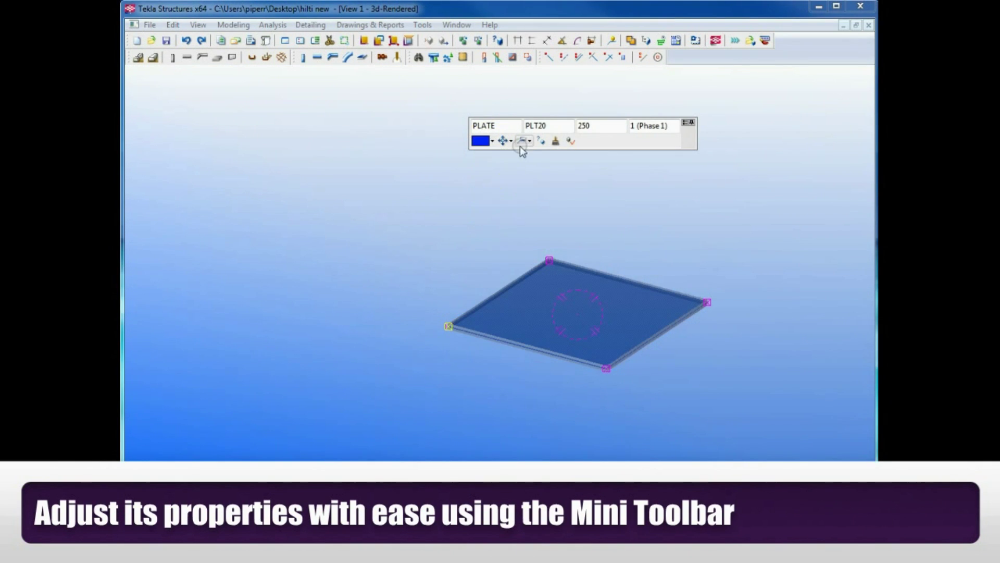
pyautogui.click(510, 141)
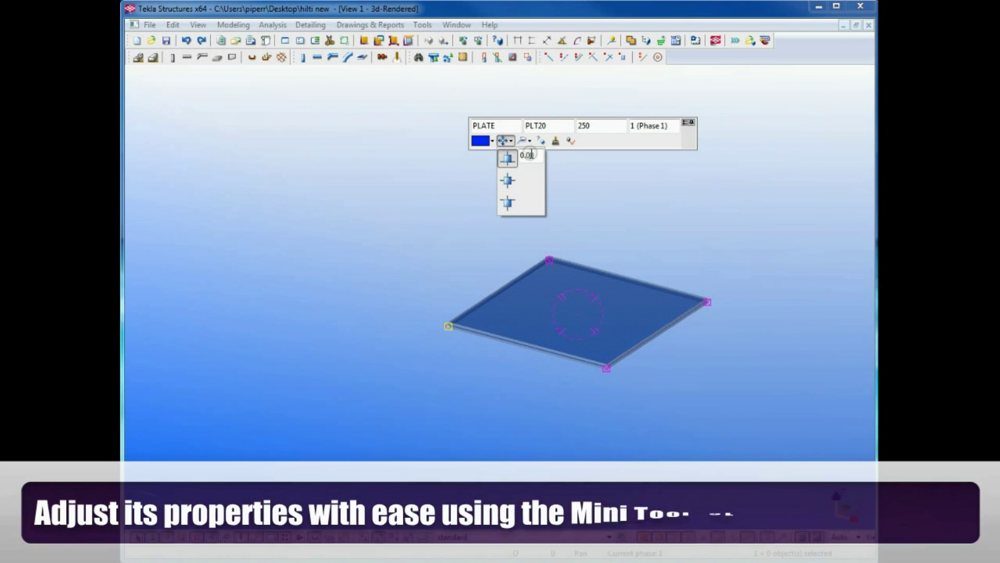
pyautogui.doubleClick(529, 155)
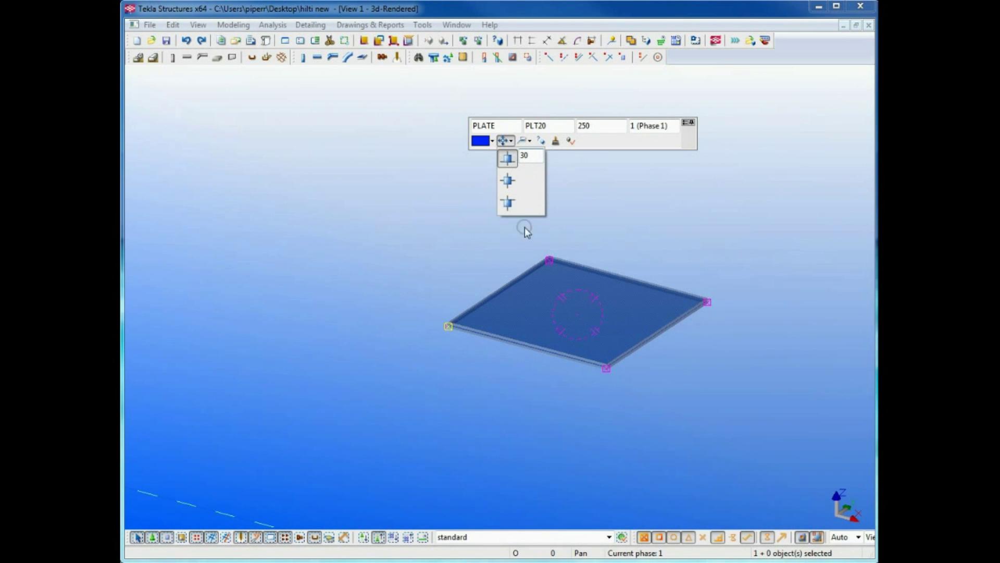
pyautogui.write('30')
pyautogui.press('Return')
# - Set the contour plate's profile to PLT50
pyautogui.click(538, 128)
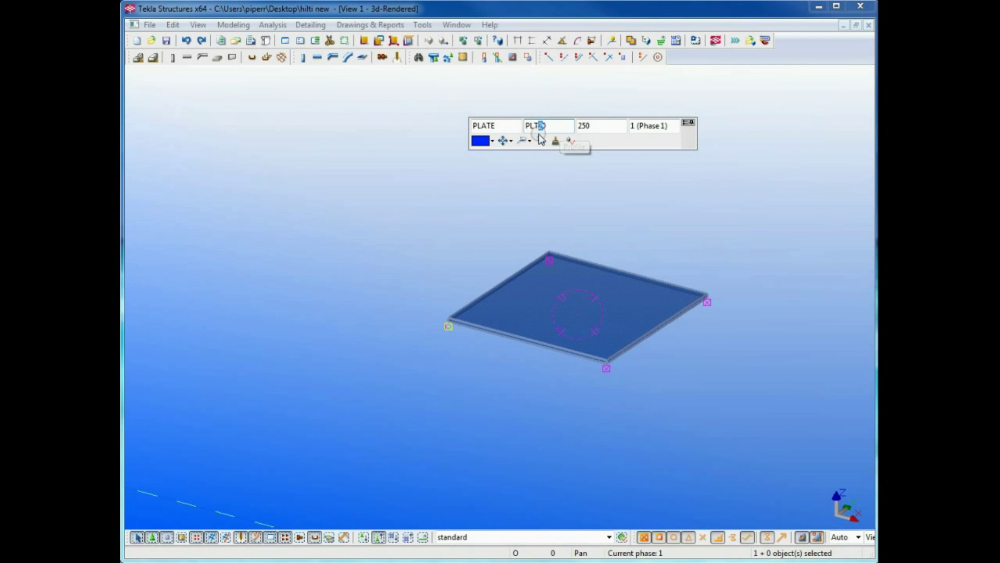
pyautogui.press('Return')
pyautogui.moveTo(483, 346); pyautogui.dragTo(487, 325, button='middle')
# - Modify the plate's shape by pulling its front edge's midpoint outwards into a new corner, 500 mm by 500 mm from the neighbouring corner
pyautogui.rightClick(490, 311)
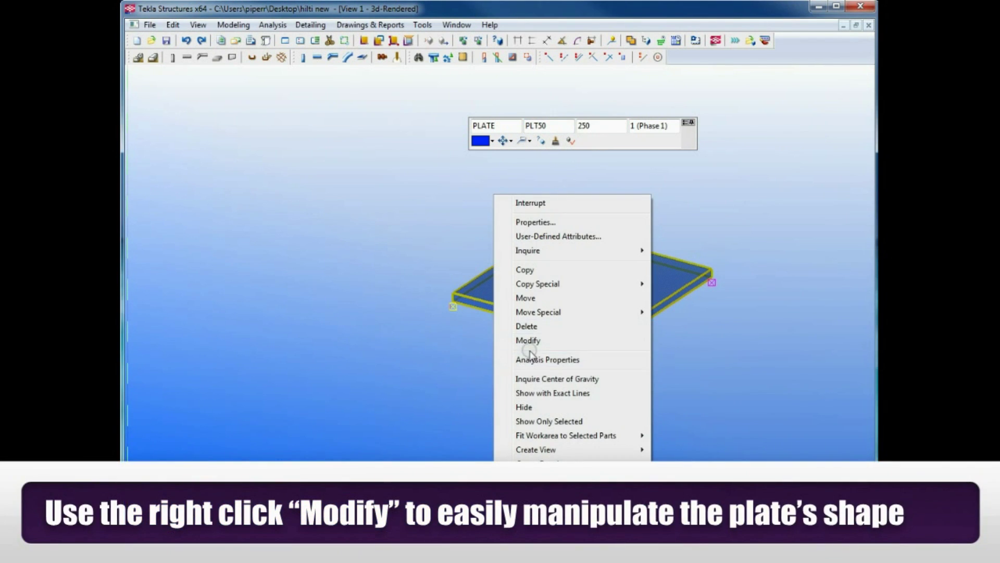
pyautogui.click(542, 340)
pyautogui.click(533, 330)
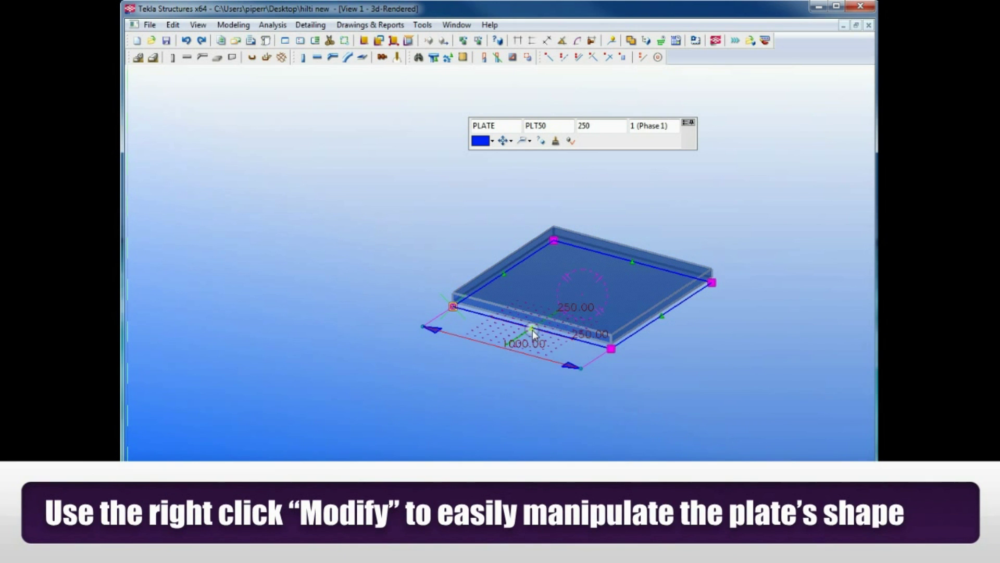
pyautogui.moveTo(514, 342); pyautogui.dragTo(479, 361)
pyautogui.scroll(2, 494, 365)
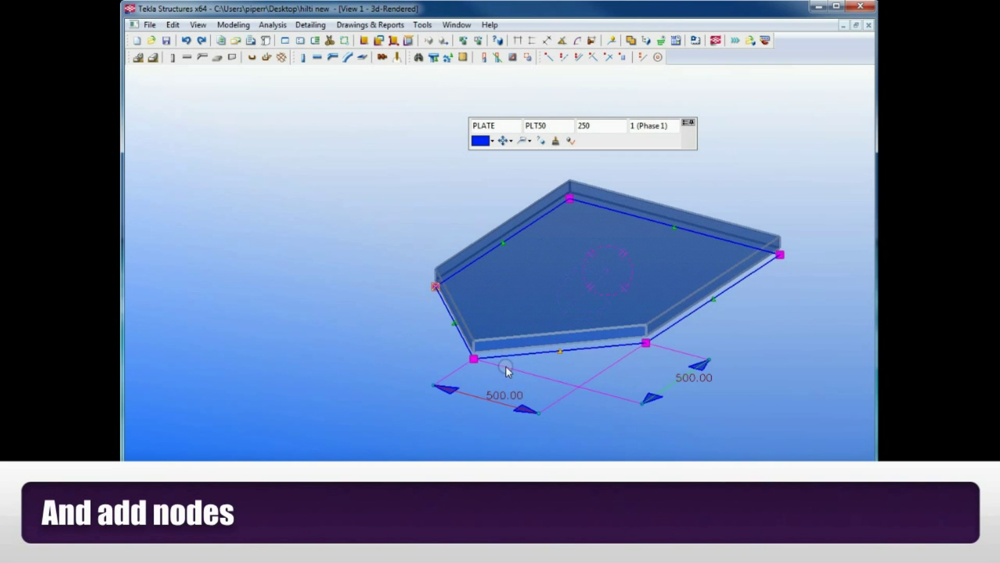
# - Set the new corner's dimension along the front edge from the neighbouring corner to 200 mm, shifting the new corner
pyautogui.click(446, 394)
pyautogui.write('5')
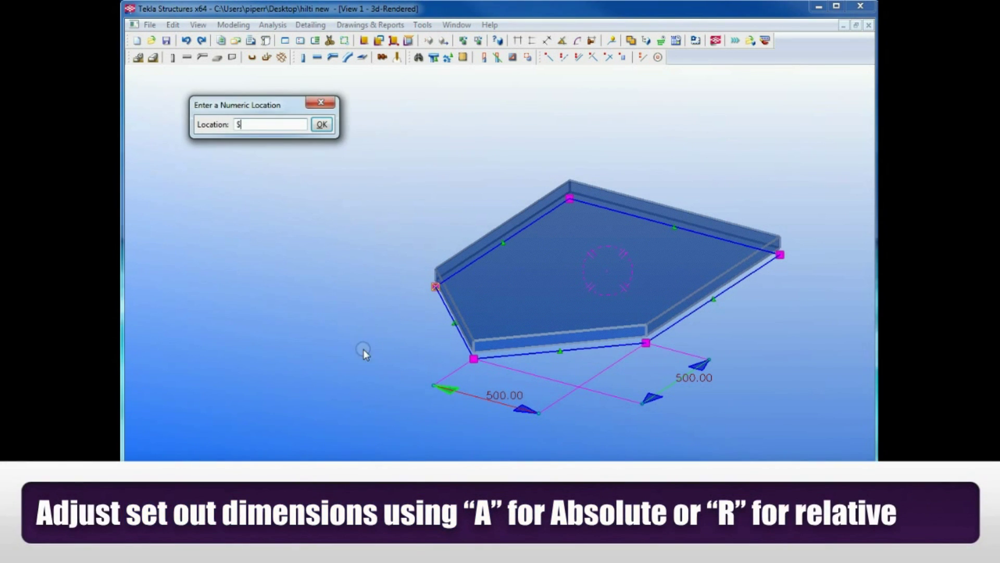
pyautogui.click(322, 125)
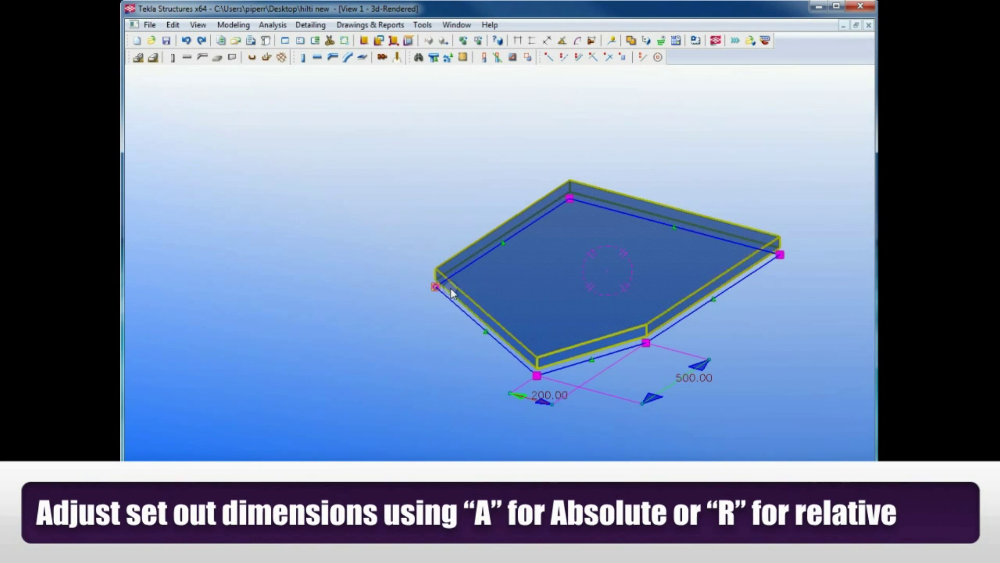
# - Pull the midpoint of the edge between the plate's first corner and the added corner outwards into another corner, 400 mm from the added one
pyautogui.click(436, 287)
pyautogui.click(484, 333)
pyautogui.moveTo(479, 338); pyautogui.dragTo(453, 353)
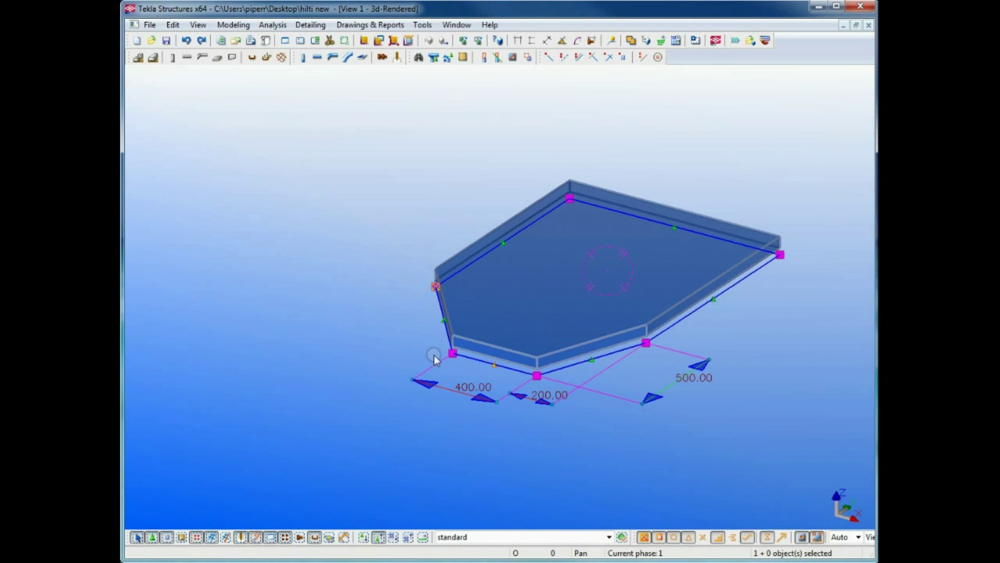
# - Set the 400 mm dimension between the plate's first corner and the latest added corner to 200 mm
pyautogui.moveTo(452, 346)
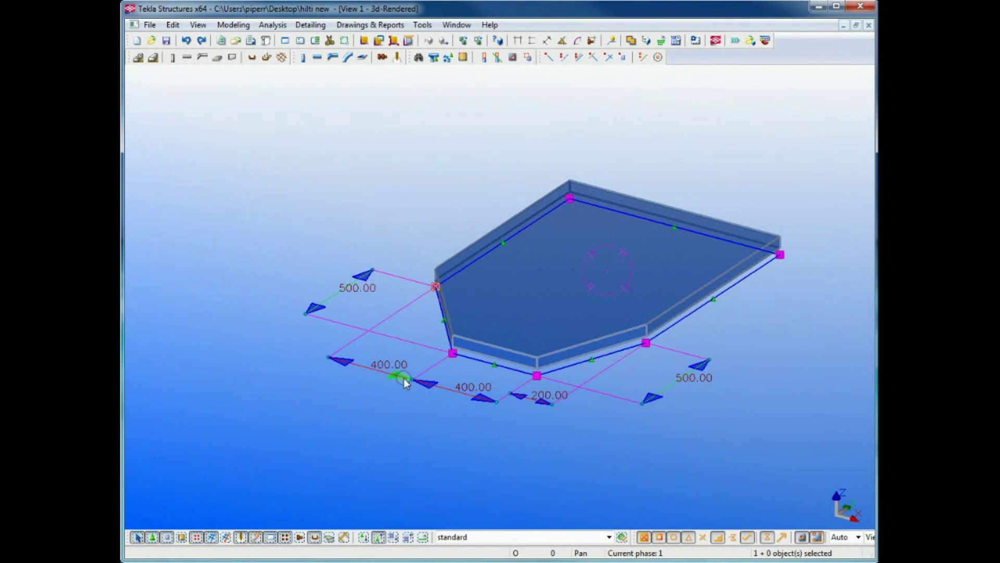
pyautogui.write('5')
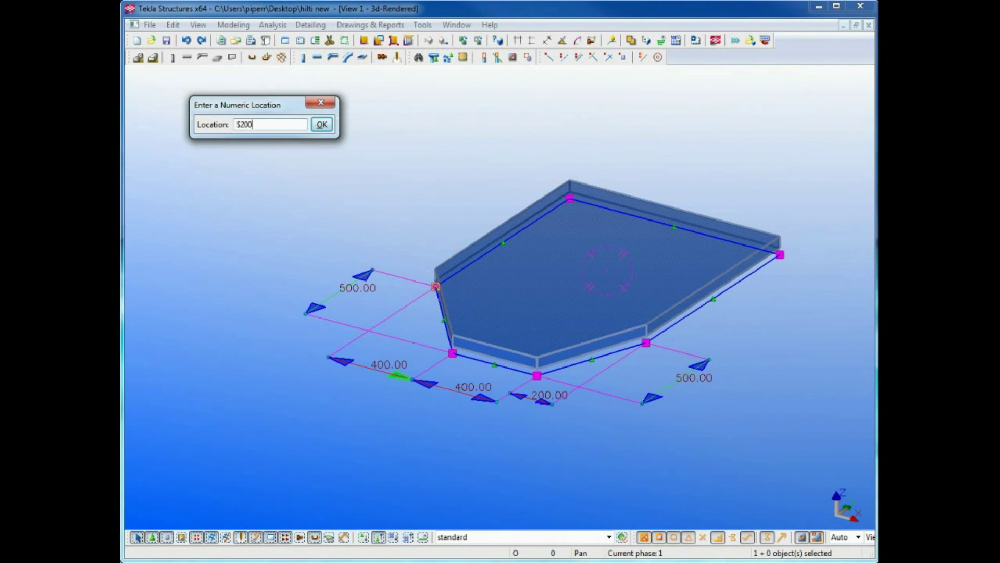
pyautogui.press('Return')
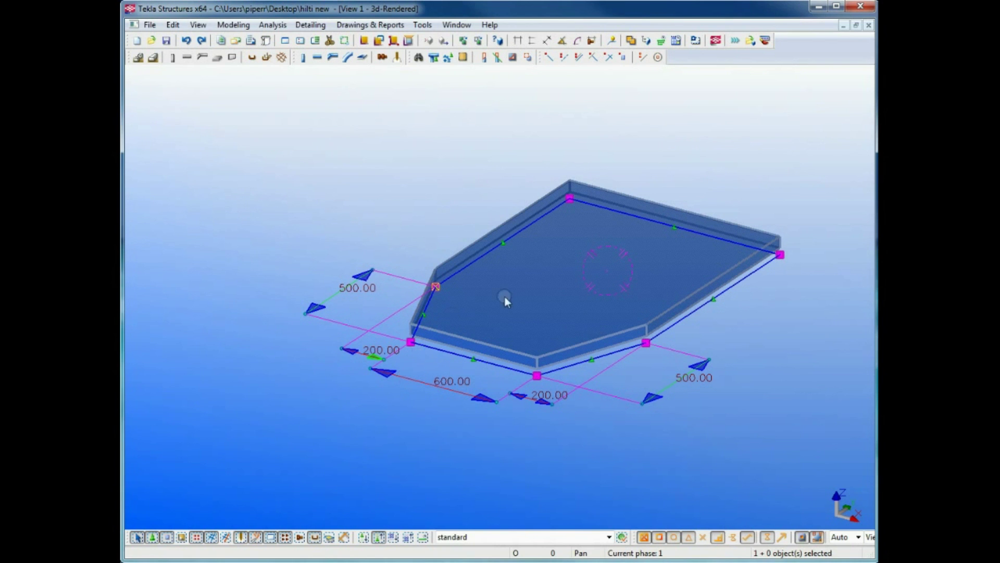
# - Reshape the plate by pulling its front side outwards into a single pointed corner, removing the short front edge
pyautogui.doubleClick(674, 228)
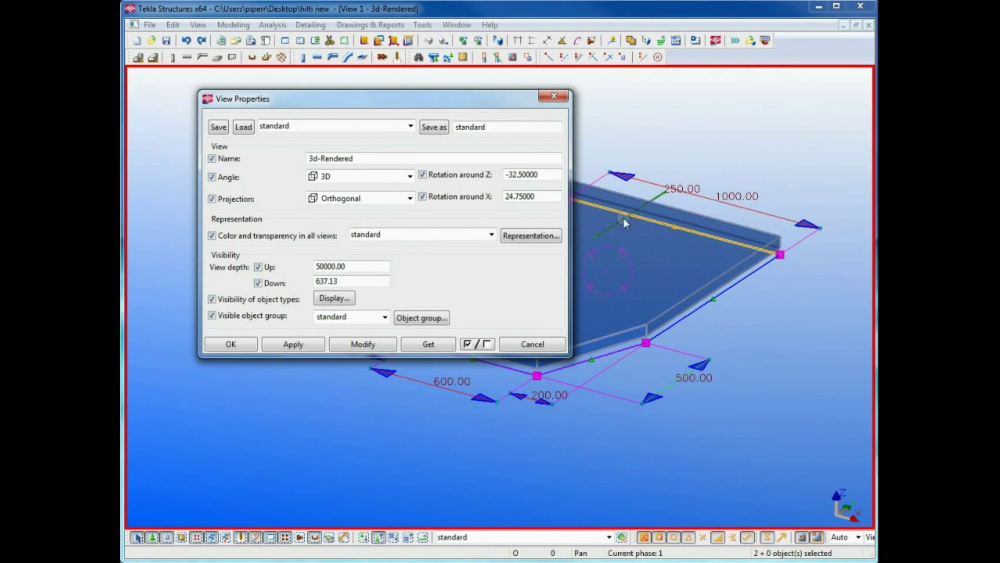
pyautogui.click(547, 345)
pyautogui.moveTo(606, 358)
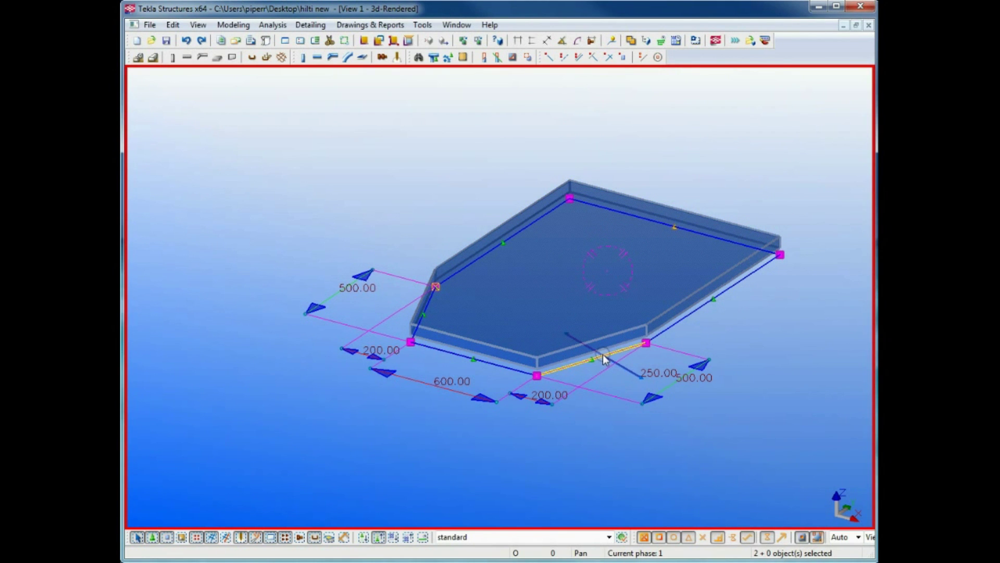
pyautogui.moveTo(603, 358); pyautogui.dragTo(385, 422)
pyautogui.click(384, 457)
pyautogui.scroll(1, 349, 441)
pyautogui.scroll(1, 383, 404)
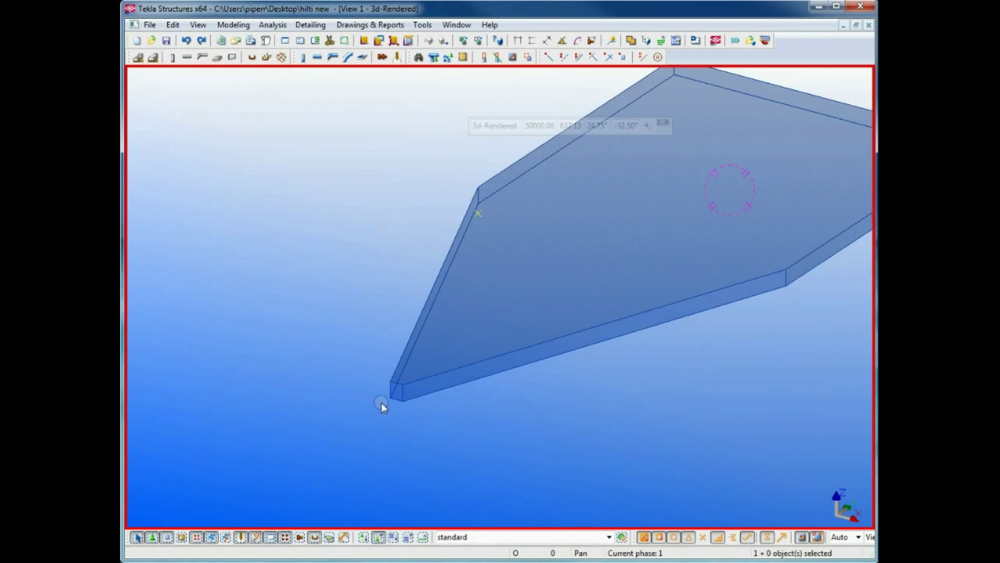
pyautogui.scroll(-3, 448, 388)
# - Move the plate 1500 mm vertically upwards, using its pointed corner as the base point
pyautogui.click(464, 371)
pyautogui.keyDown('ctrl'); pyautogui.moveTo(495, 365); pyautogui.dragTo(275, 363, button='middle'); pyautogui.keyUp('ctrl')
pyautogui.rightClick(394, 288)
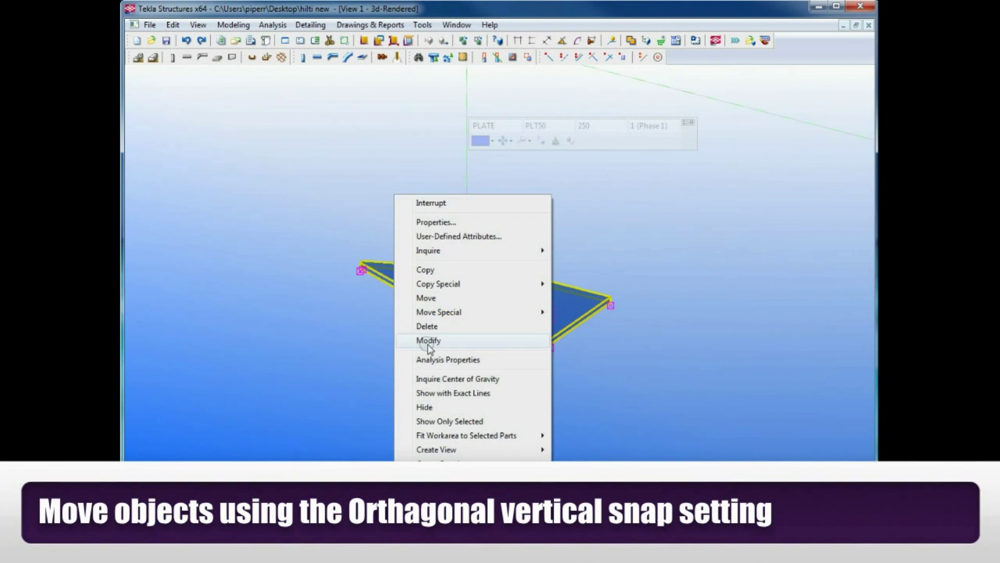
pyautogui.click(442, 297)
pyautogui.click(363, 271)
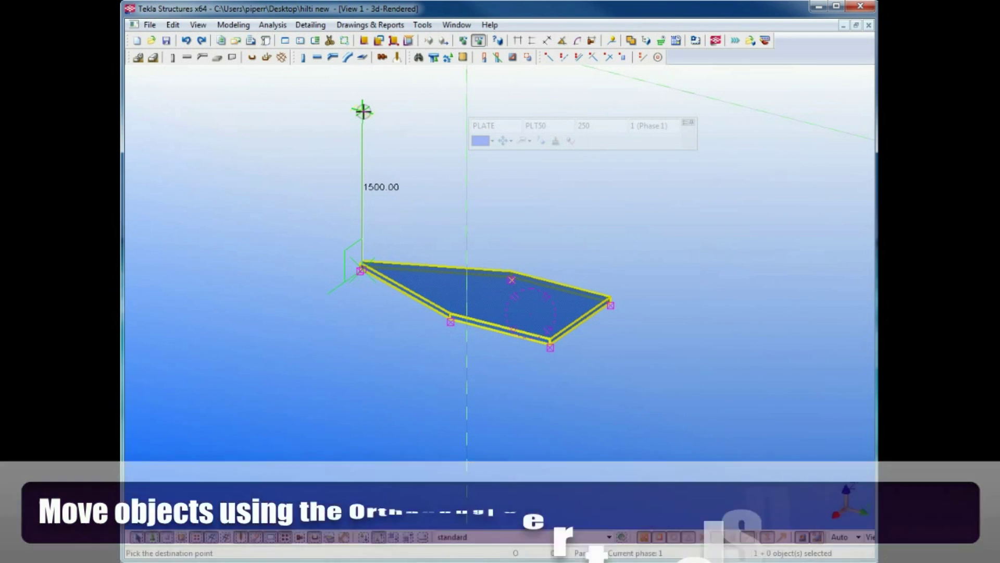
pyautogui.click(364, 112)
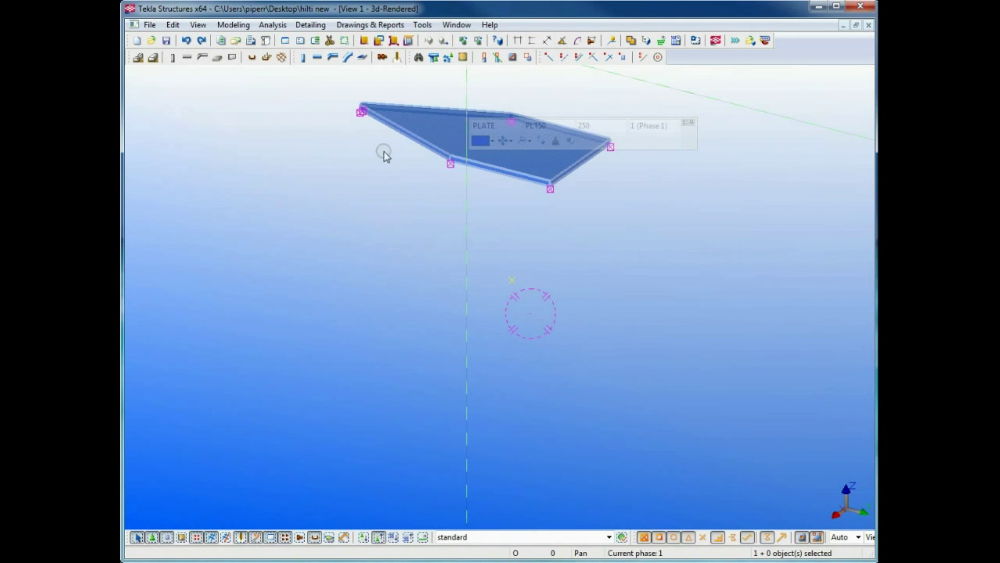
pyautogui.moveTo(384, 152); pyautogui.dragTo(357, 341, button='middle')
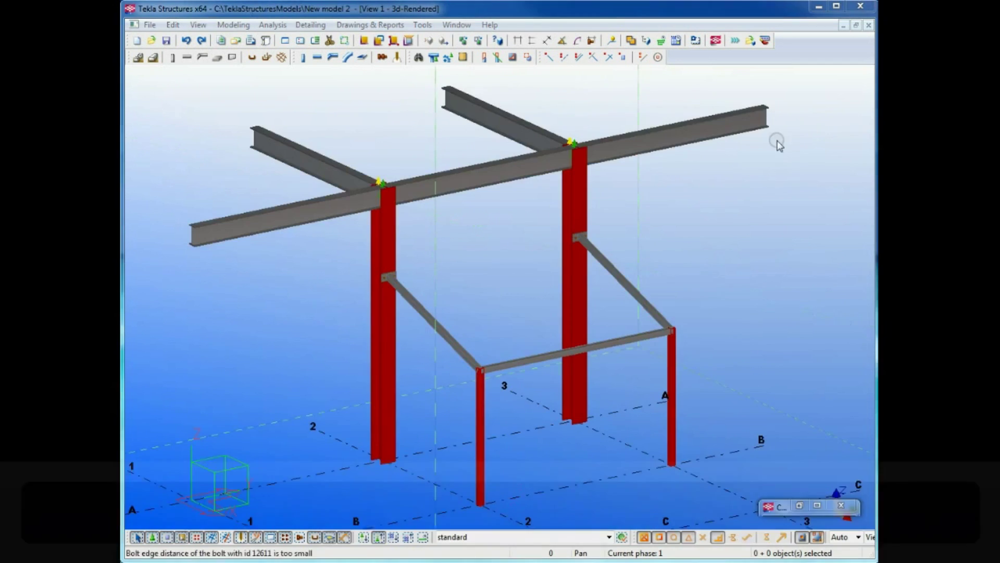
# - Add Base Plate (U-Bolt) components to the feet of the two large columns on grid line A, at grid lines 2 and 3
pyautogui.click(418, 57)
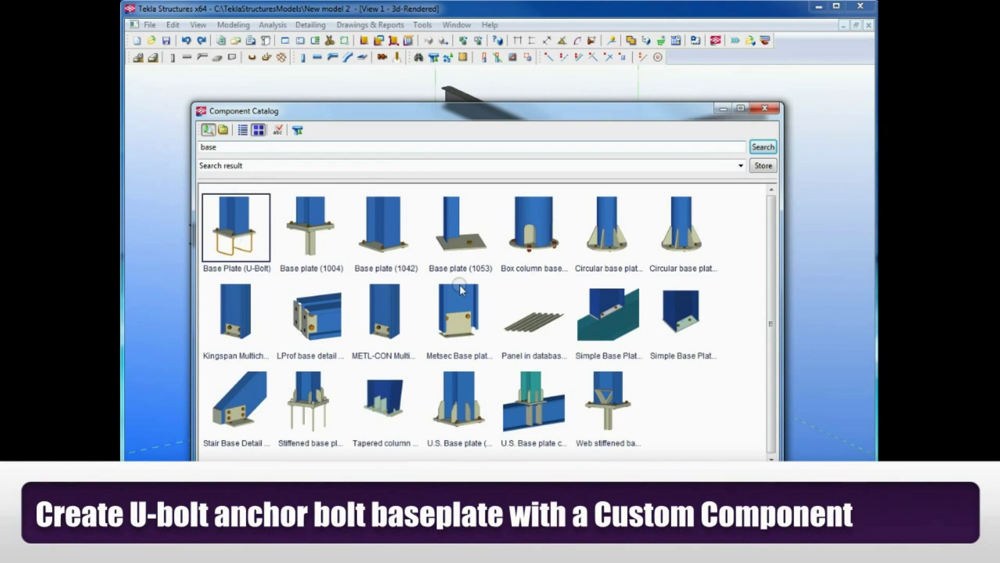
pyautogui.doubleClick(211, 227)
pyautogui.click(292, 75)
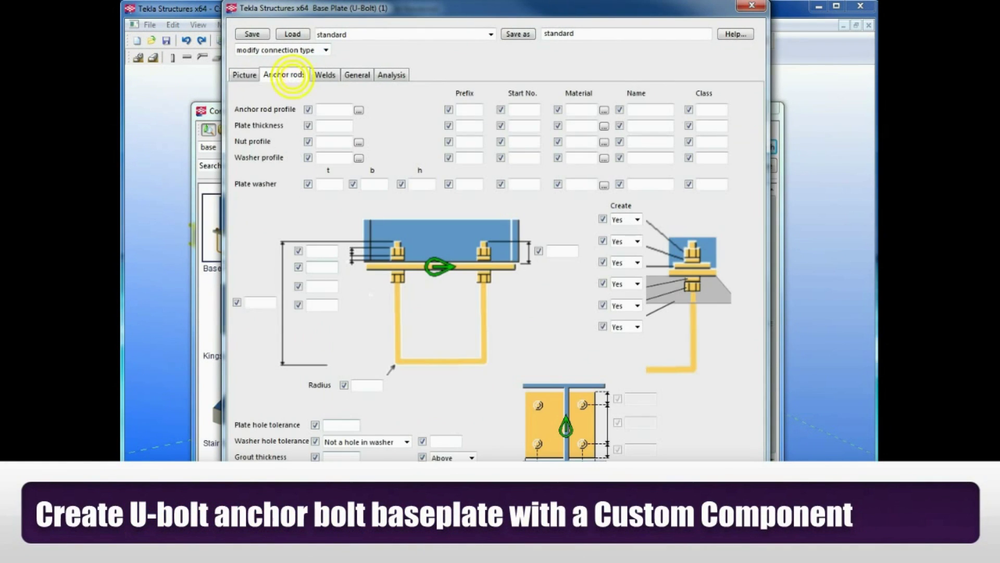
pyautogui.click(256, 543)
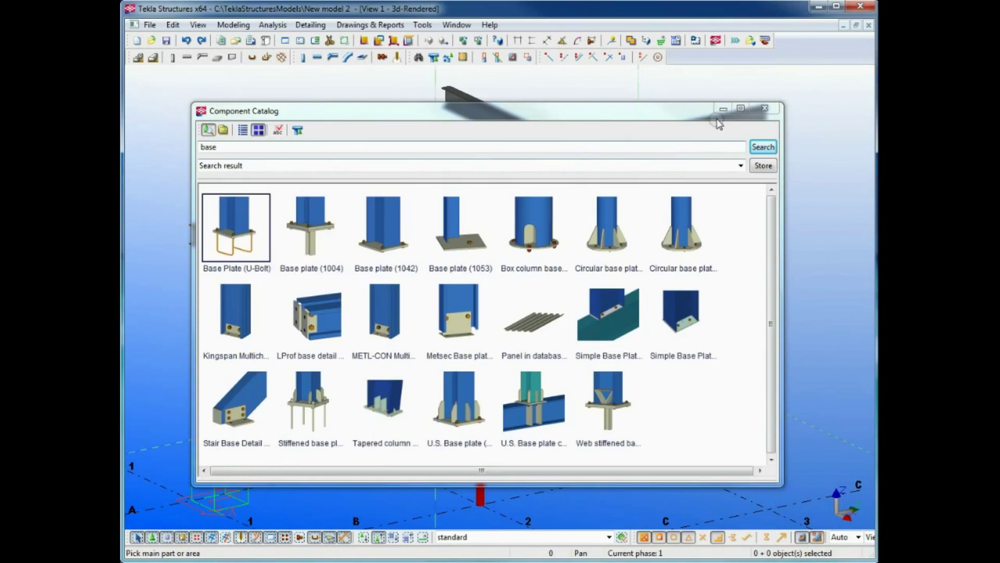
pyautogui.scroll(1, 385, 414)
pyautogui.click(387, 433)
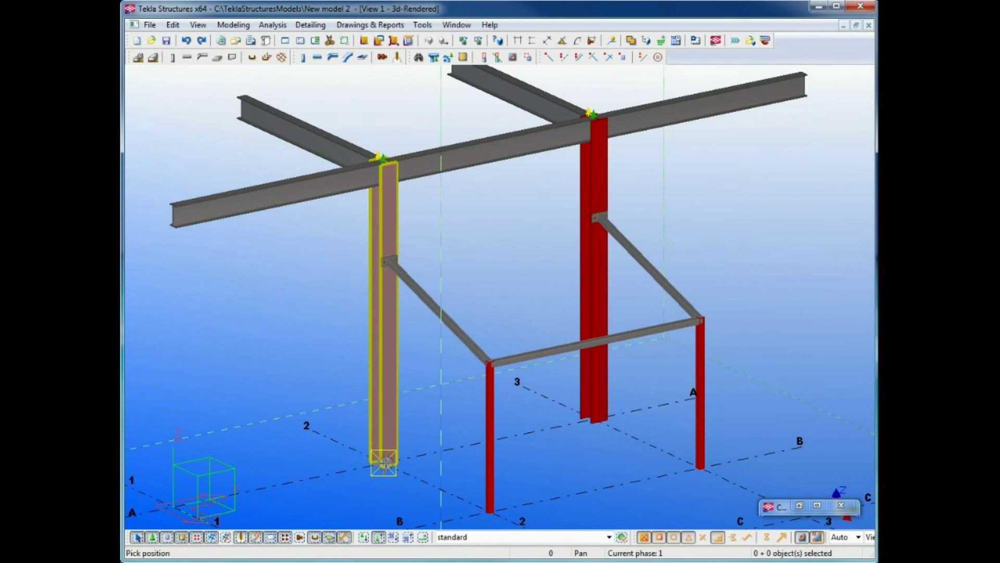
pyautogui.click(384, 462)
pyautogui.click(597, 415)
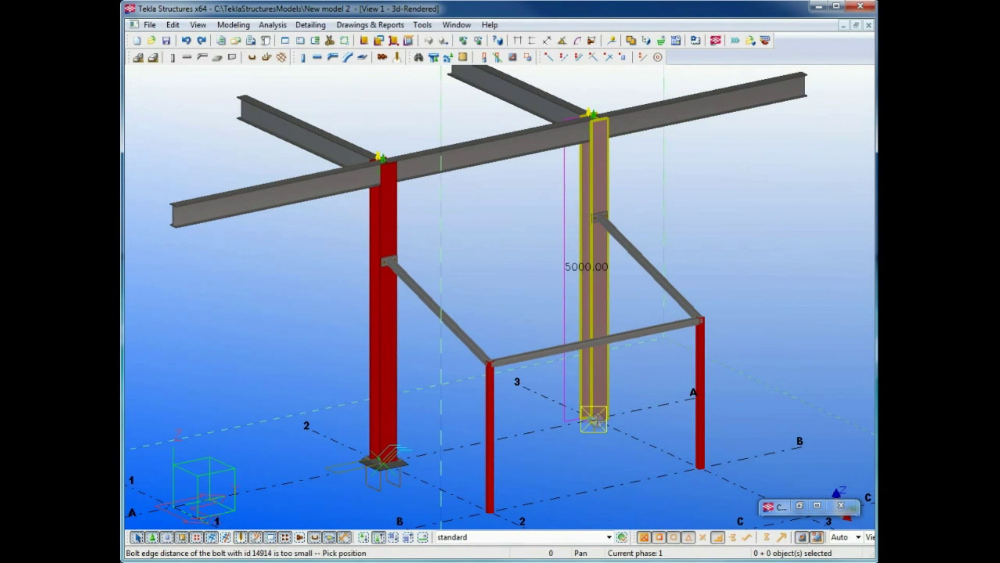
pyautogui.click(594, 417)
pyautogui.rightClick(616, 392)
pyautogui.click(647, 186)
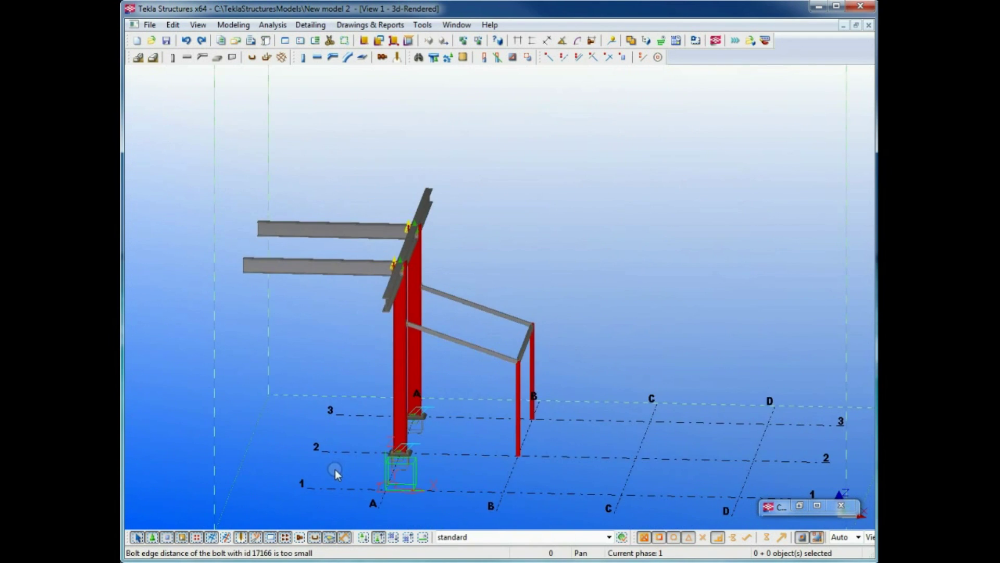
# - Examine the U-bolts beneath the base plate at grid A2, and compare both large column bases
pyautogui.scroll(10, 371, 456)
pyautogui.moveTo(523, 421); pyautogui.dragTo(514, 268, button='middle')
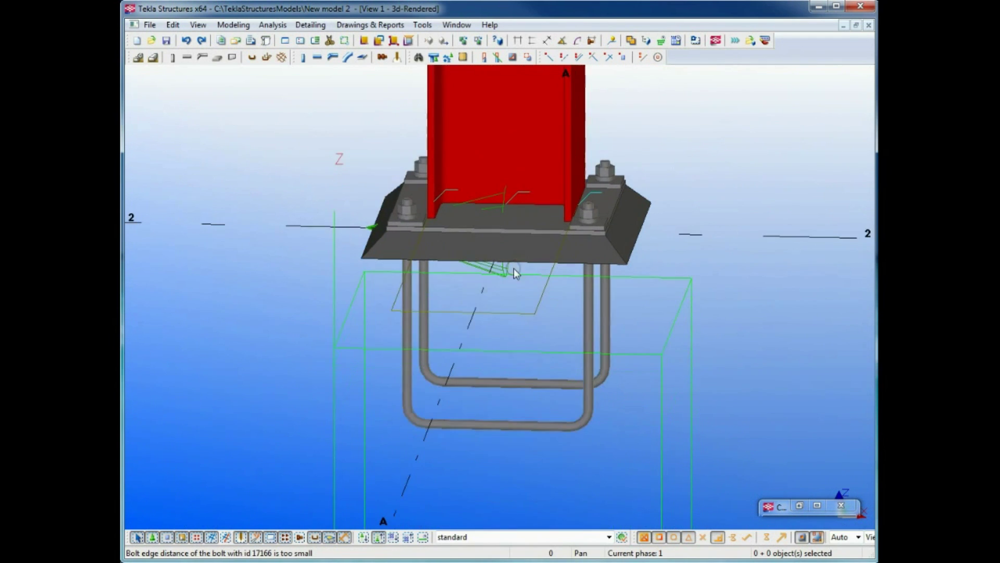
pyautogui.click(514, 424)
pyautogui.scroll(-10, 474, 377)
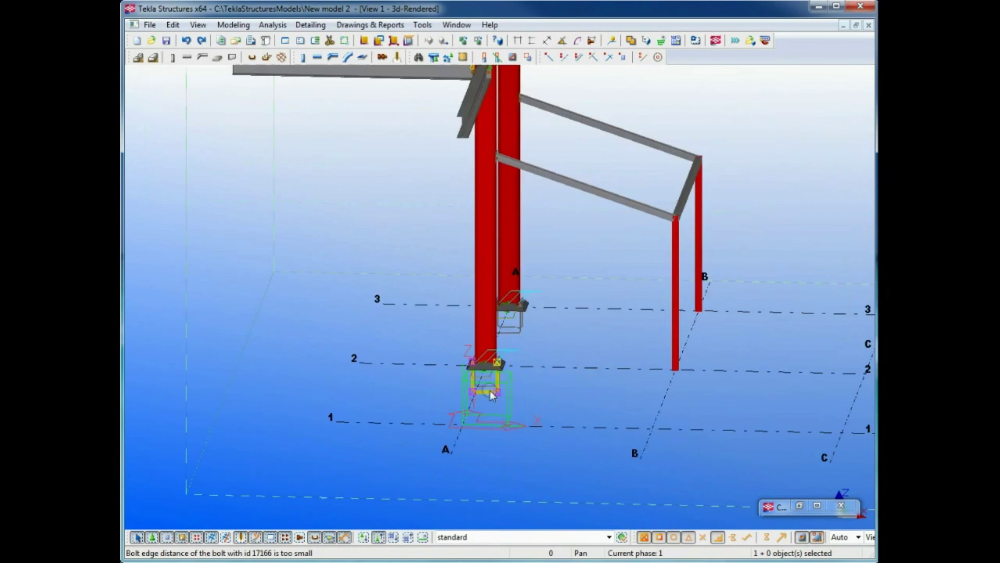
pyautogui.keyDown('ctrl'); pyautogui.moveTo(492, 396); pyautogui.dragTo(547, 413, button='middle'); pyautogui.keyUp('ctrl')
pyautogui.scroll(4, 583, 344)
pyautogui.click(748, 260)
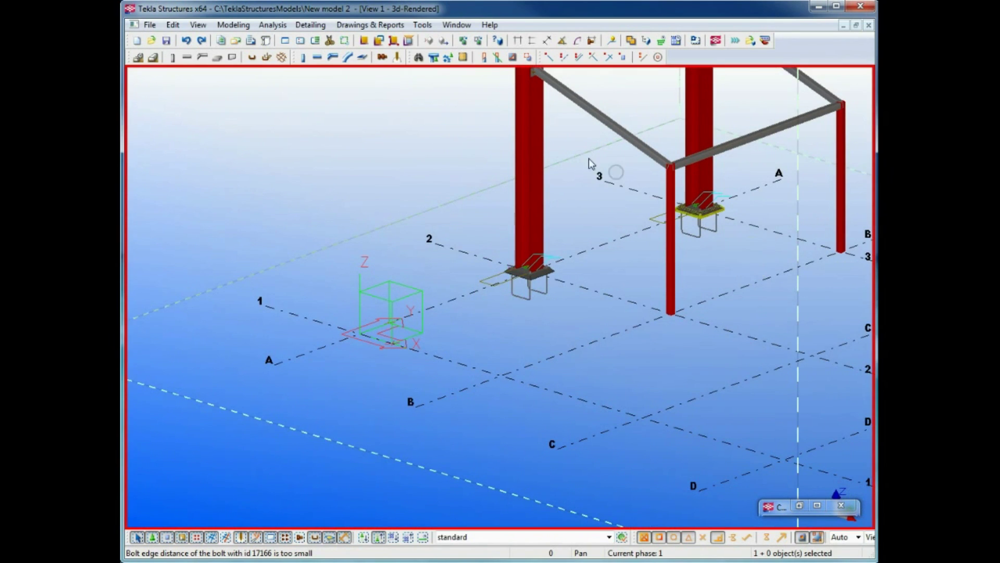
# - Add U.S. Base plate (1047) components to the feet of the two slender columns at grids B2 and B3
pyautogui.click(418, 57)
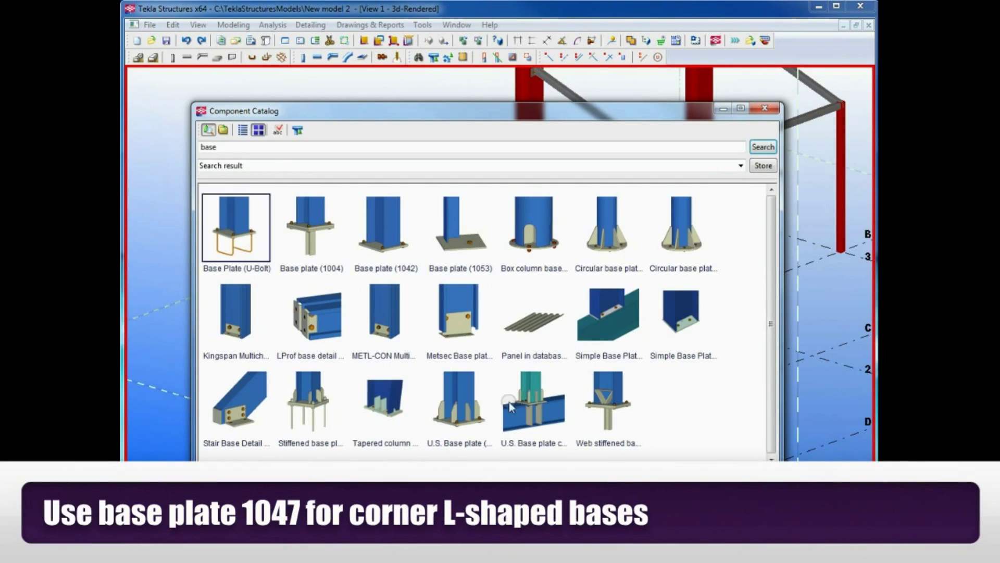
pyautogui.doubleClick(464, 404)
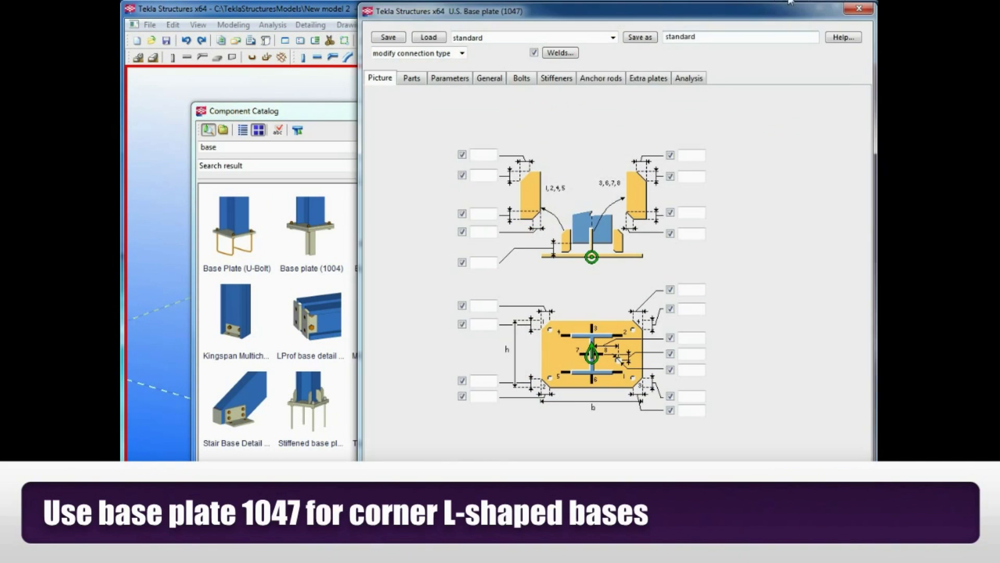
pyautogui.click(858, 9)
pyautogui.click(728, 109)
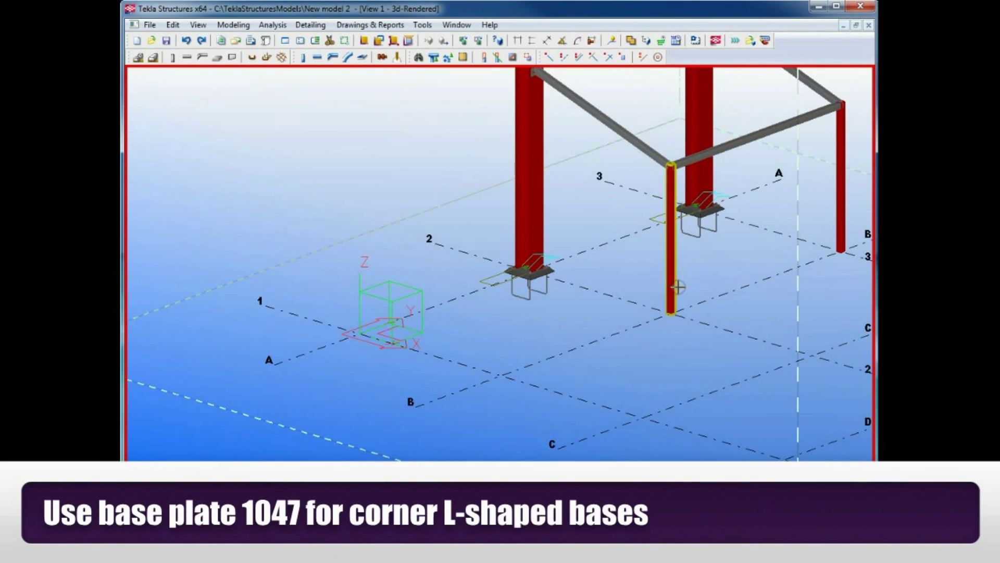
pyautogui.click(672, 292)
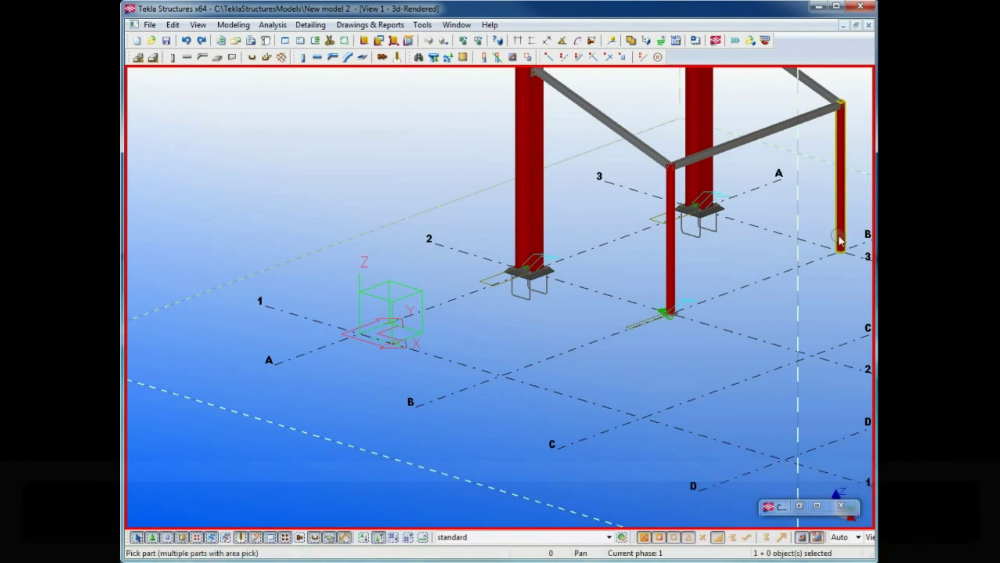
pyautogui.click(837, 252)
pyautogui.click(834, 257)
pyautogui.scroll(1, 833, 257)
pyautogui.moveTo(833, 257); pyautogui.dragTo(711, 287, button='middle')
pyautogui.rightClick(733, 263)
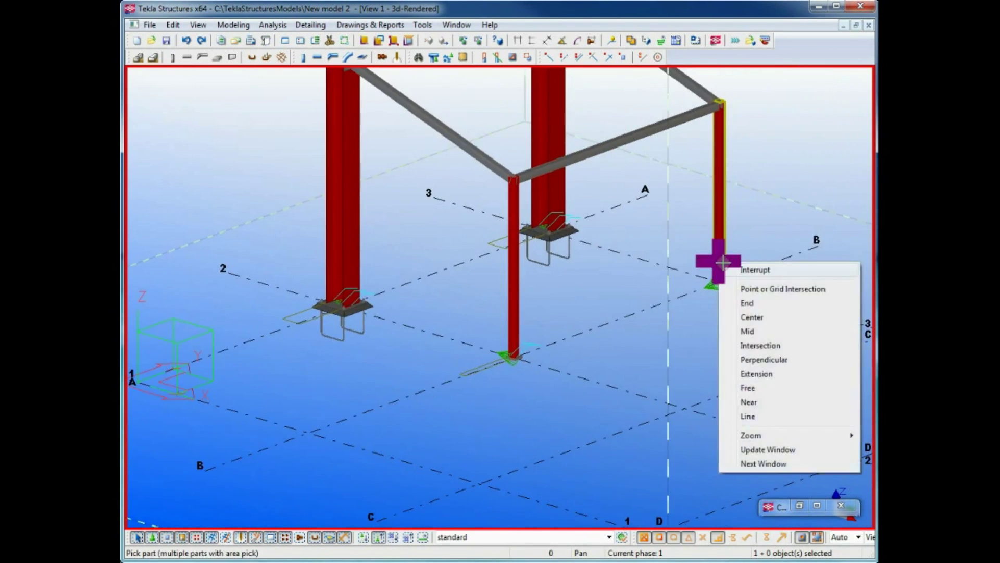
pyautogui.click(755, 270)
# - Load the saved "100SHS L-Shape Base Plate EXAMPLE" settings into the U.S. Base plate (1047) component at grid B2
pyautogui.scroll(8, 720, 286)
pyautogui.scroll(-3, 693, 310)
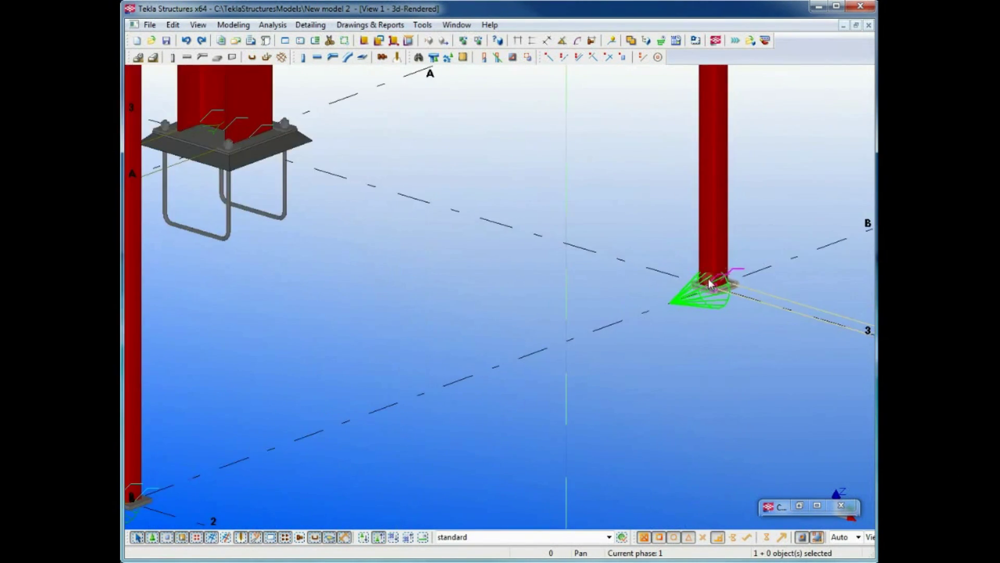
pyautogui.moveTo(693, 310); pyautogui.dragTo(373, 417, button='middle')
pyautogui.doubleClick(373, 416)
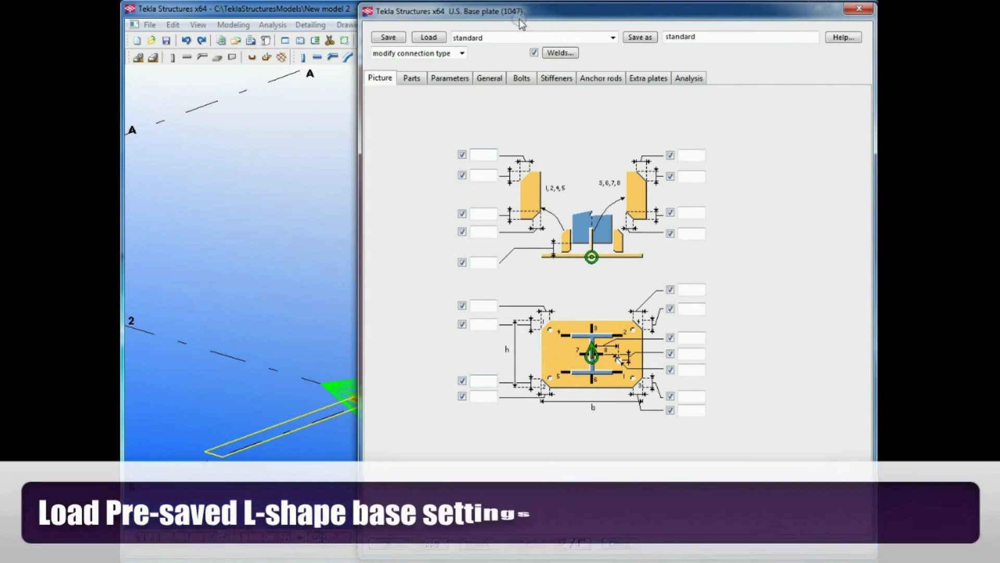
pyautogui.click(519, 38)
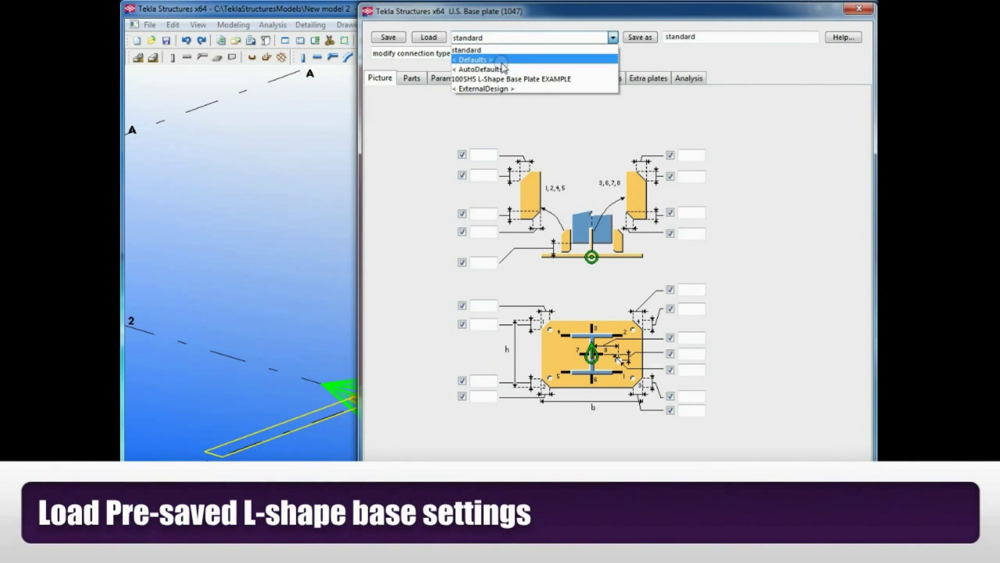
pyautogui.click(508, 79)
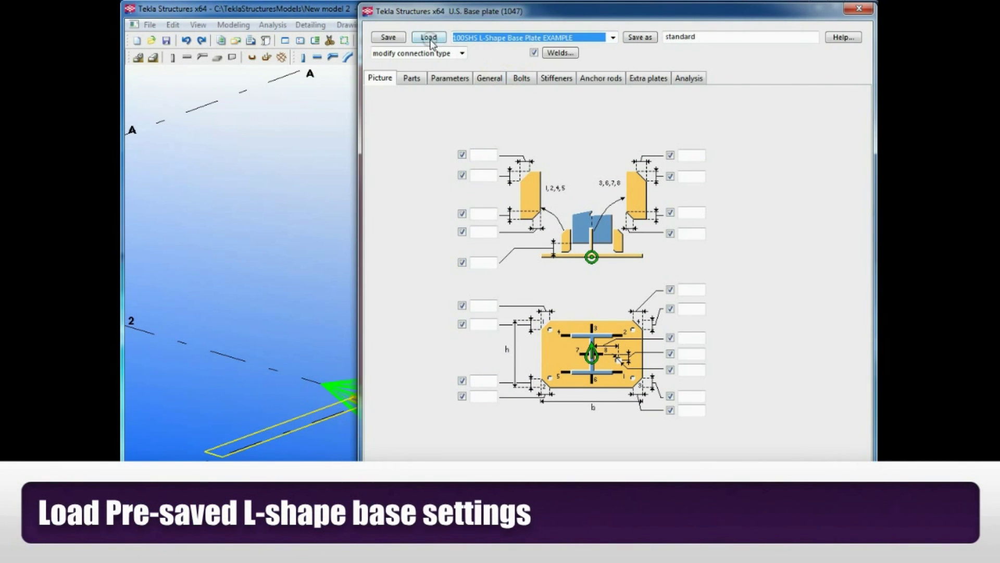
pyautogui.click(428, 38)
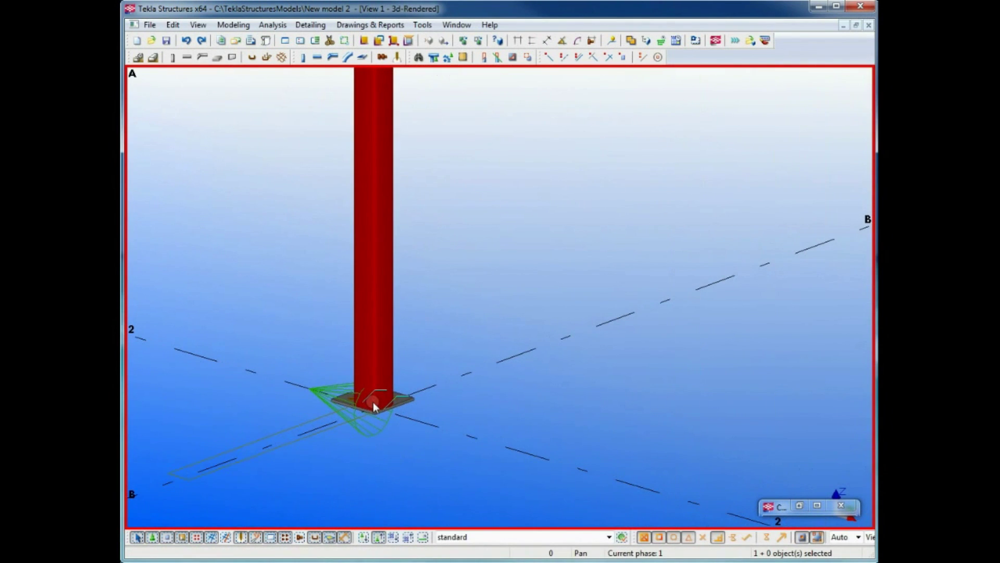
# - Examine the L-shaped base plates at the slender columns on grid line B, using the B2 column base as the rotation point
pyautogui.press('v')
pyautogui.click(376, 398)
pyautogui.keyDown('ctrl'); pyautogui.moveTo(472, 421); pyautogui.dragTo(415, 449, button='middle'); pyautogui.keyUp('ctrl')
pyautogui.scroll(-5, 415, 449)
pyautogui.scroll(1, 828, 237)
pyautogui.moveTo(700, 266); pyautogui.dragTo(504, 295, button='middle')
pyautogui.scroll(6, 658, 201)
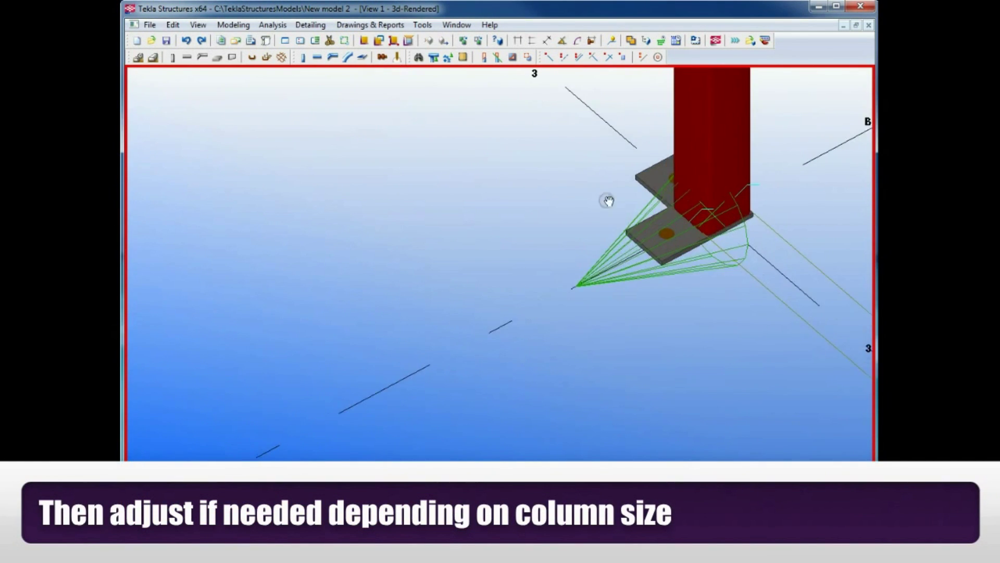
pyautogui.scroll(-7, 527, 211)
pyautogui.rightClick(489, 226)
pyautogui.click(557, 240)
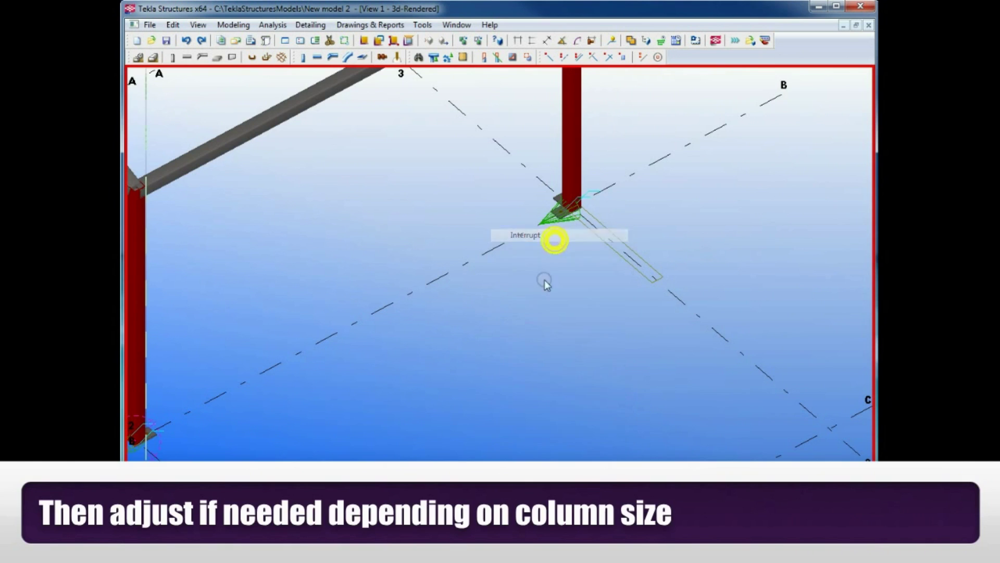
pyautogui.scroll(-3, 605, 342)
pyautogui.moveTo(701, 224); pyautogui.dragTo(636, 279, button='middle')
pyautogui.scroll(-4, 610, 376)
pyautogui.keyDown('ctrl'); pyautogui.moveTo(610, 383); pyautogui.dragTo(570, 380, button='middle'); pyautogui.keyUp('ctrl')
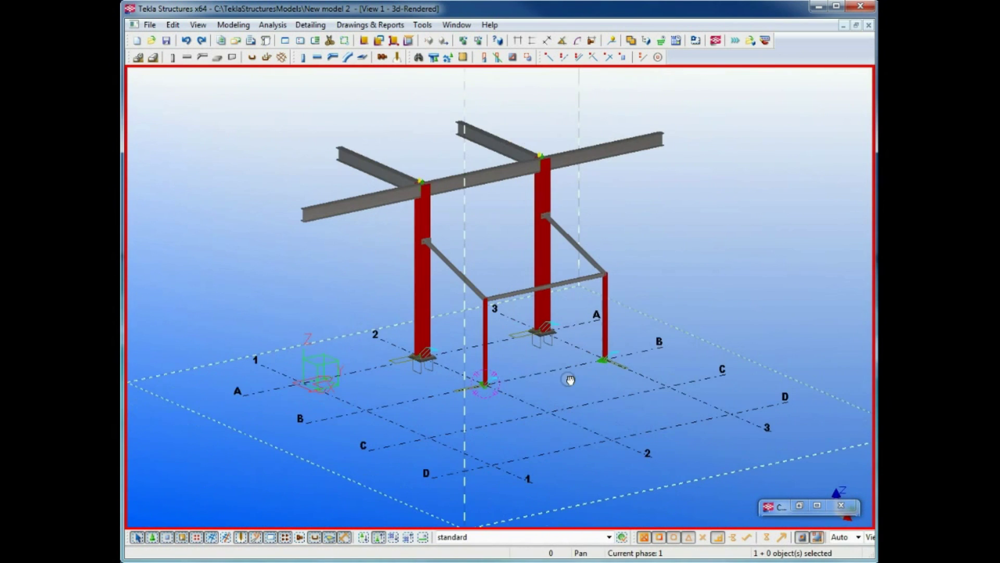
# - Ghost all unselected steelwork, and check it by selecting single beams at the top of the grid 3 column
pyautogui.click(483, 345)
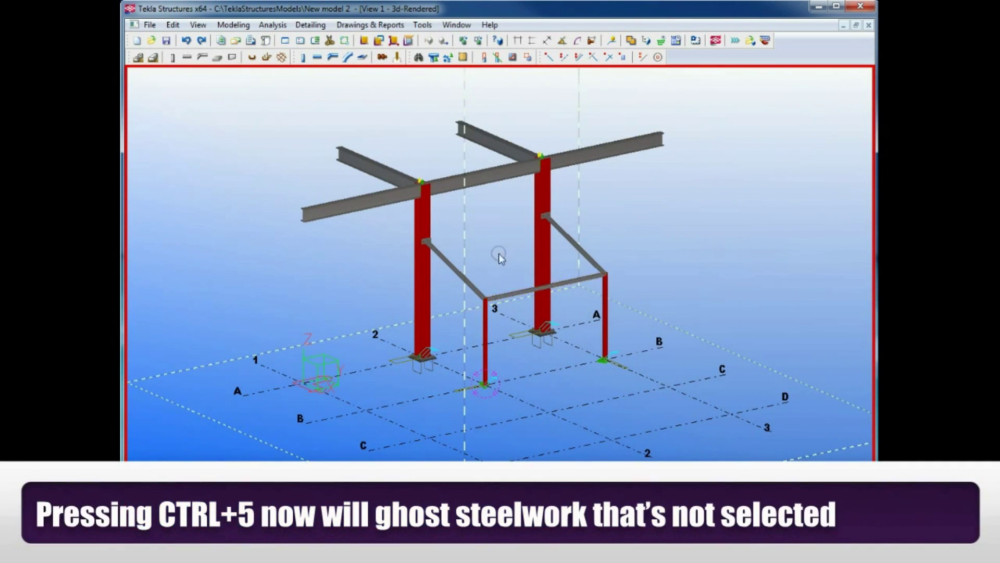
pyautogui.hotkey('ctrl', '5')
pyautogui.scroll(5, 547, 104)
pyautogui.click(465, 181)
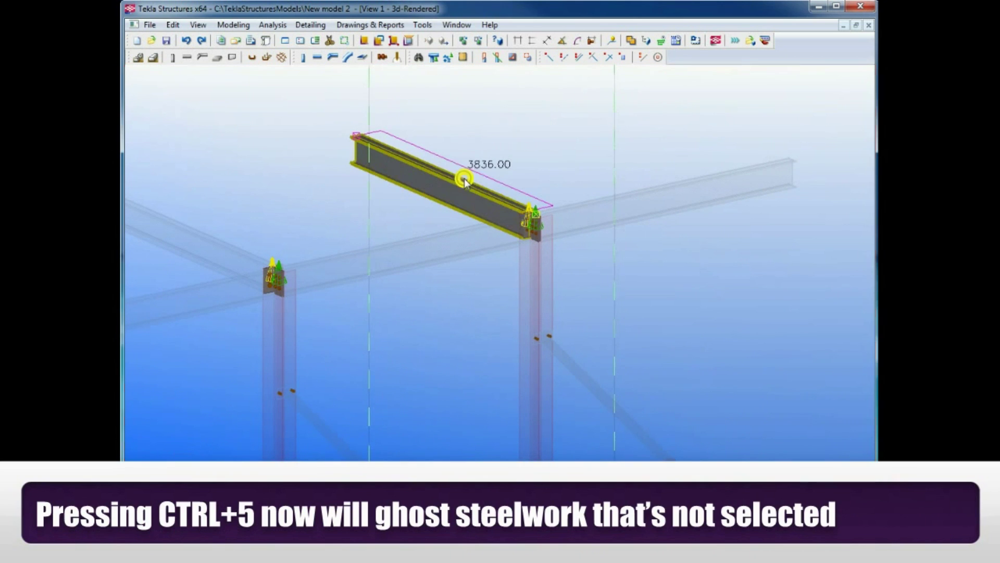
pyautogui.click(591, 205)
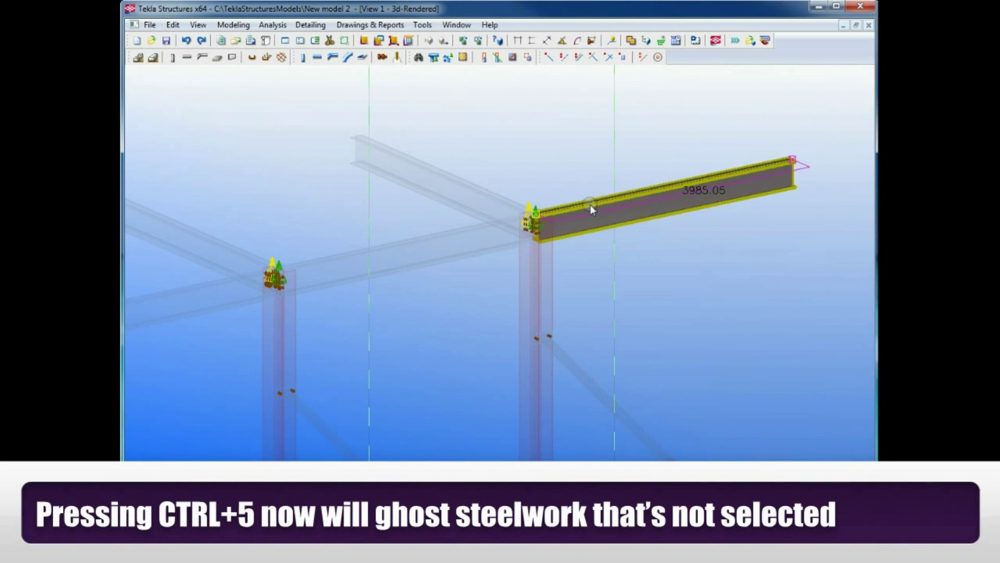
# - Check the ghosted display by selecting groups of members around the large columns and the slender B2 column, ending with the full frame shown
pyautogui.moveTo(622, 147); pyautogui.dragTo(470, 273)
pyautogui.scroll(-2, 545, 137)
pyautogui.moveTo(390, 187); pyautogui.dragTo(314, 286)
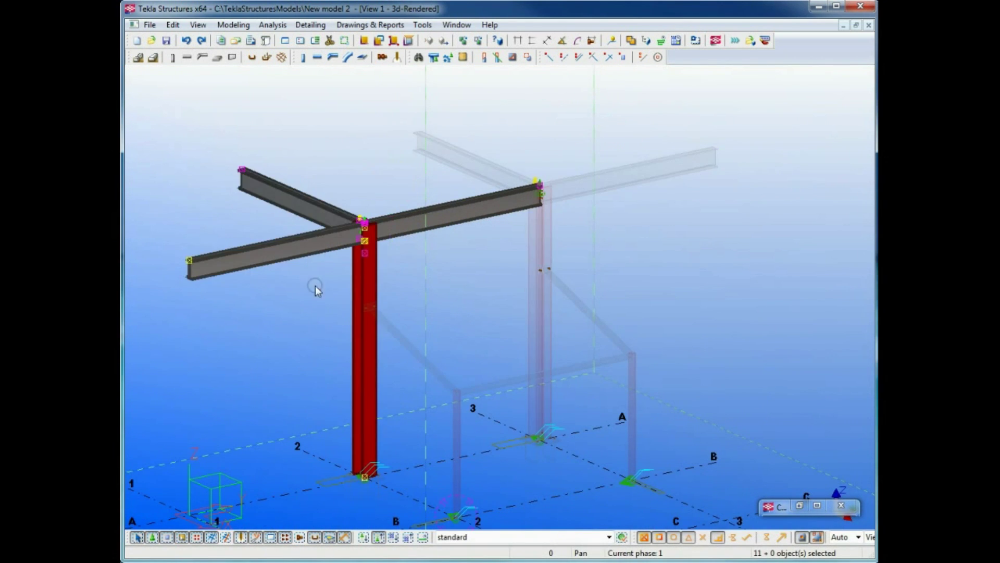
pyautogui.click(432, 365)
pyautogui.moveTo(491, 376); pyautogui.dragTo(430, 400)
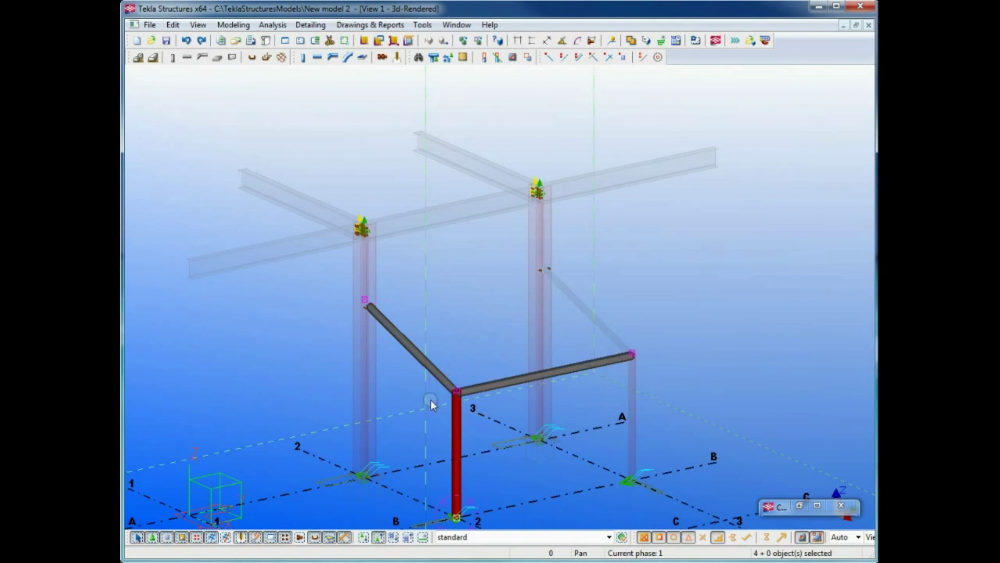
pyautogui.scroll(-2, 484, 265)
pyautogui.click(602, 291)
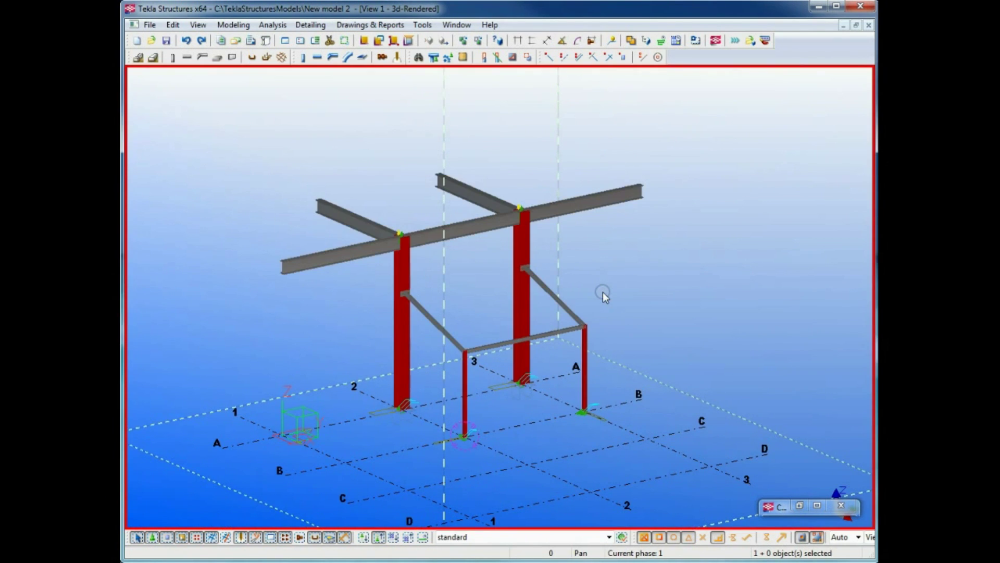
# - Completely hide the column on grid 3 together with the beams connected to its top
pyautogui.scroll(1, 573, 261)
pyautogui.scroll(2, 526, 172)
pyautogui.moveTo(529, 172); pyautogui.dragTo(464, 258)
pyautogui.rightClick(516, 217)
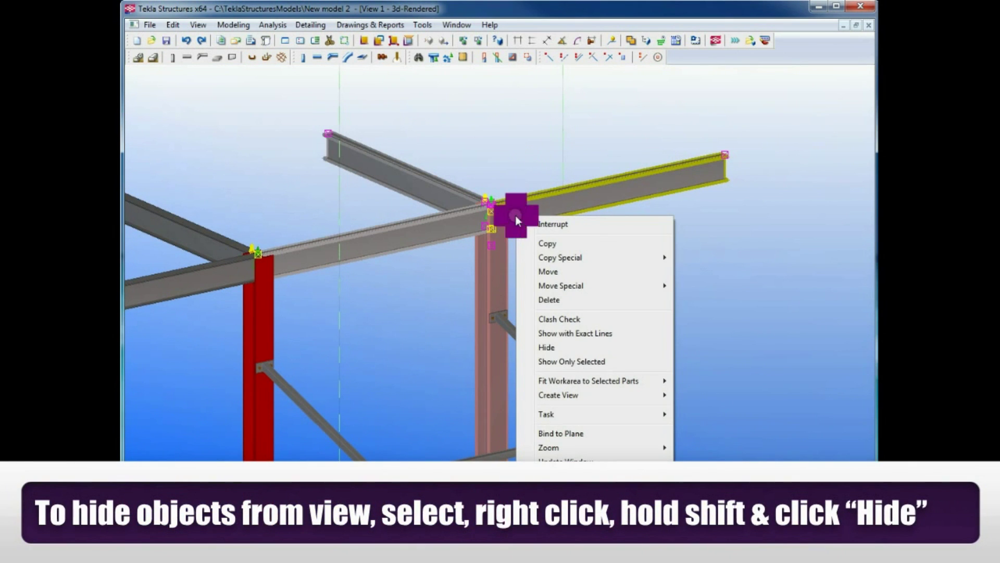
pyautogui.keyDown('shift'); pyautogui.click(546, 347); pyautogui.keyUp('shift')
pyautogui.scroll(-2, 502, 286)
pyautogui.scroll(3, 469, 292)
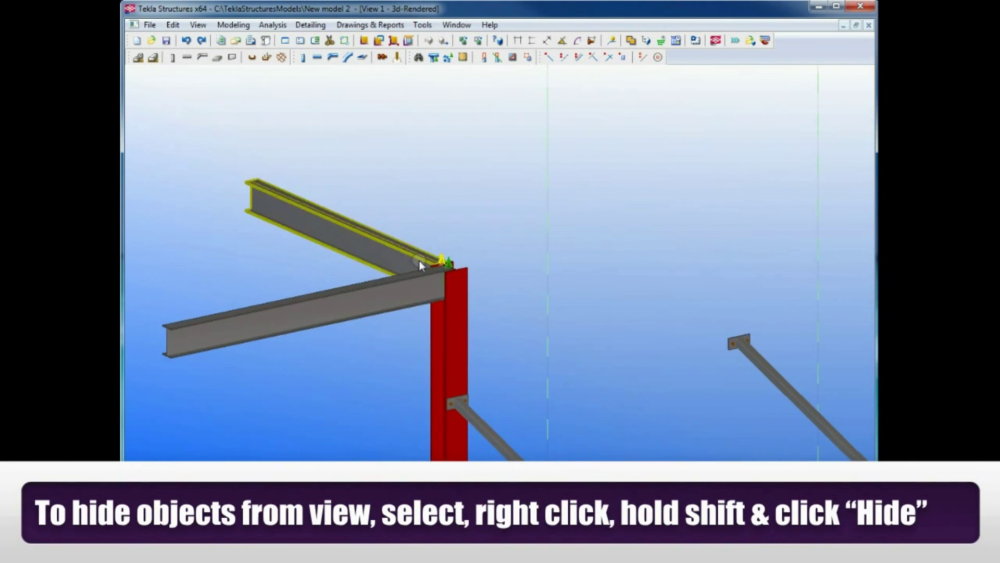
# - Show only the roof beam framing into the back of the grid 2 column, with everything else fully hidden
pyautogui.click(383, 250)
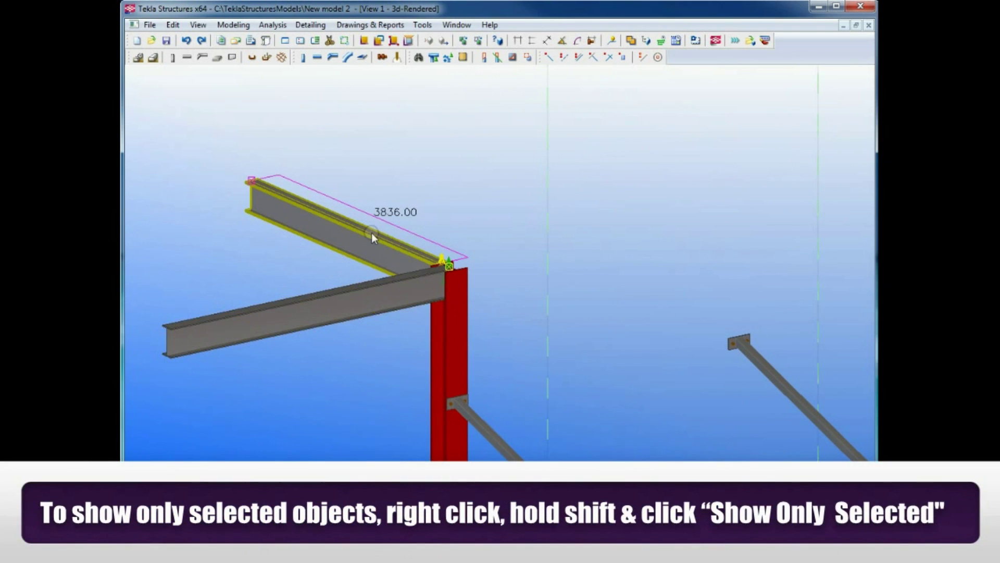
pyautogui.rightClick(371, 232)
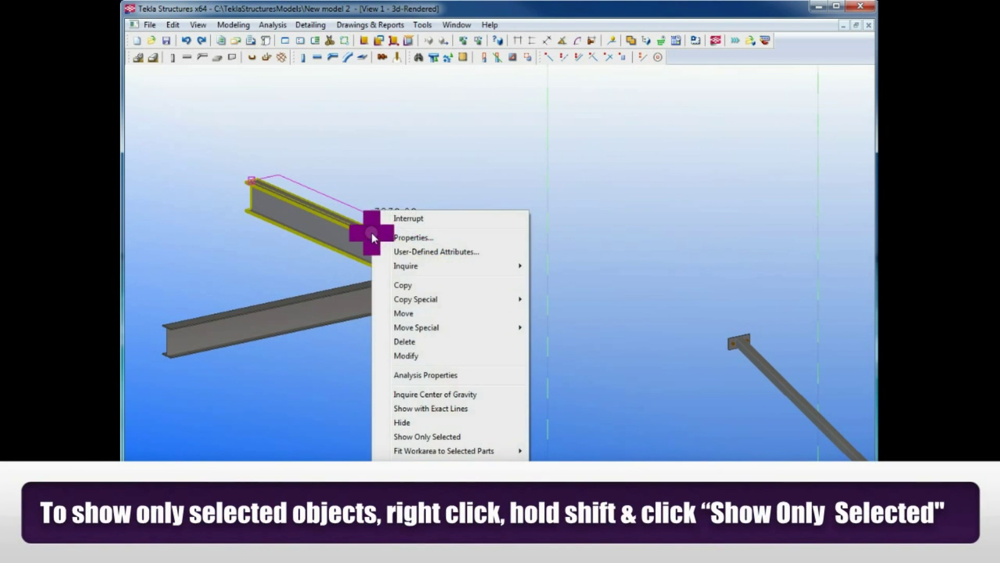
pyautogui.keyDown('shift'); pyautogui.click(427, 437); pyautogui.keyUp('shift')
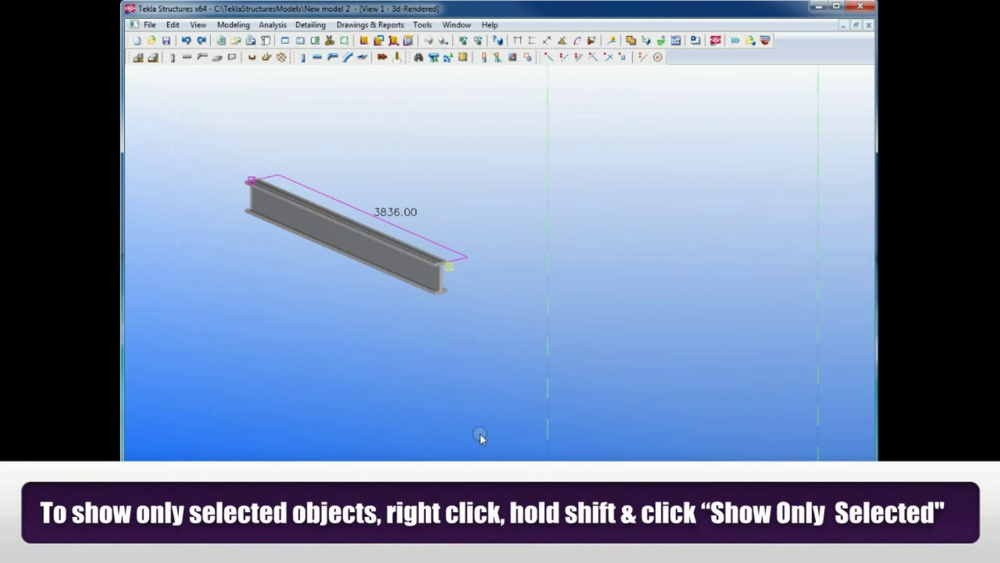
# - Redraw the view to bring back all hidden steelwork
pyautogui.scroll(-3, 492, 265)
pyautogui.rightClick(521, 244)
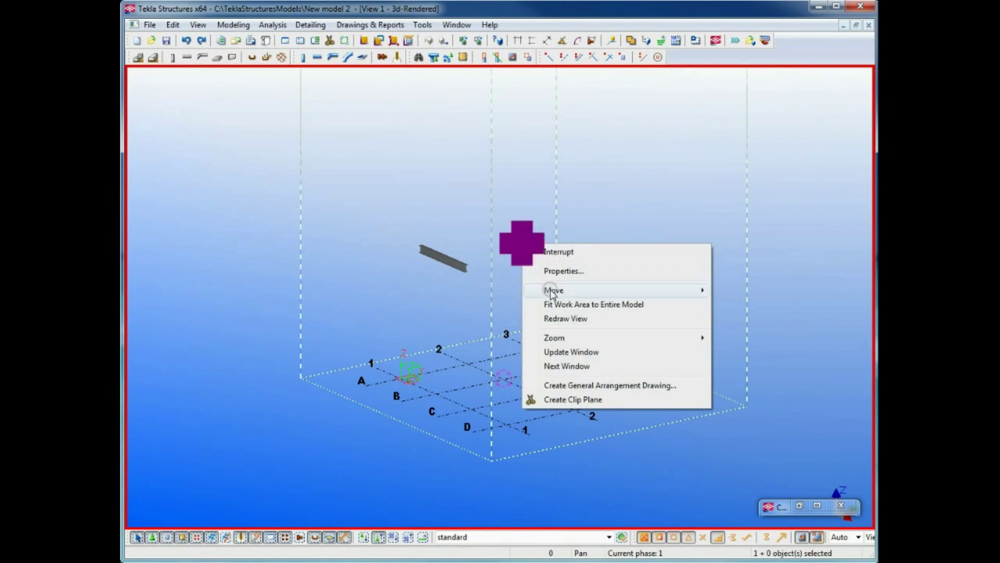
pyautogui.click(566, 319)
pyautogui.keyDown('ctrl'); pyautogui.moveTo(632, 286); pyautogui.dragTo(586, 296, button='middle'); pyautogui.keyUp('ctrl')
pyautogui.scroll(2, 586, 296)
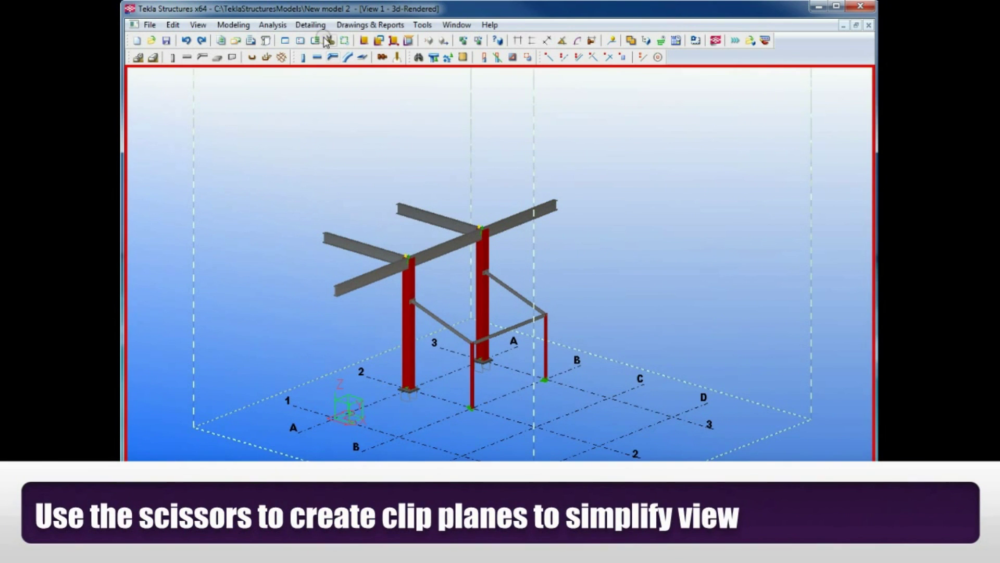
# - Create a clip plane on the flange face of the large grid 2 column
pyautogui.scroll(2, 350, 224)
pyautogui.click(322, 256)
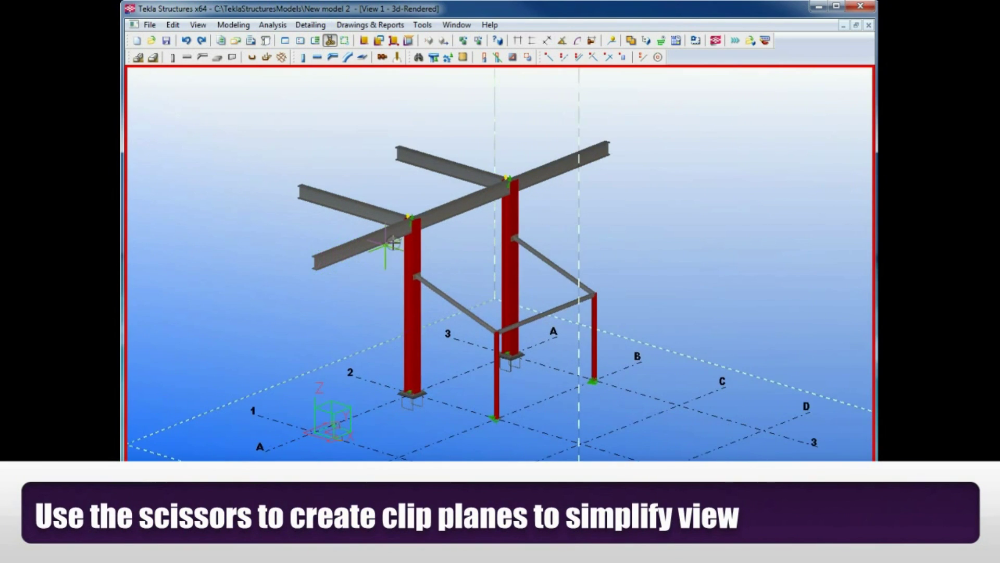
pyautogui.scroll(2, 393, 243)
pyautogui.rightClick(483, 239)
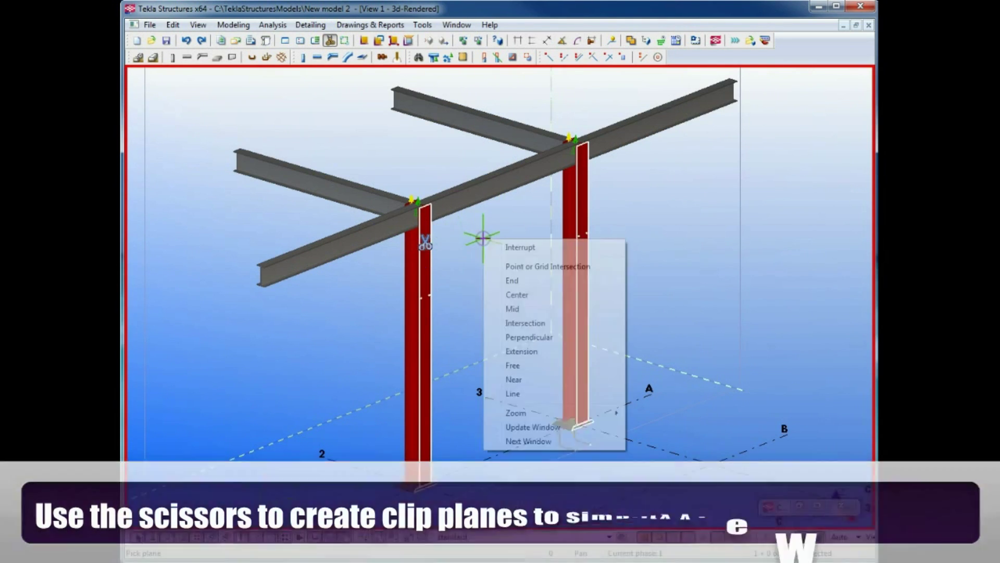
pyautogui.click(507, 247)
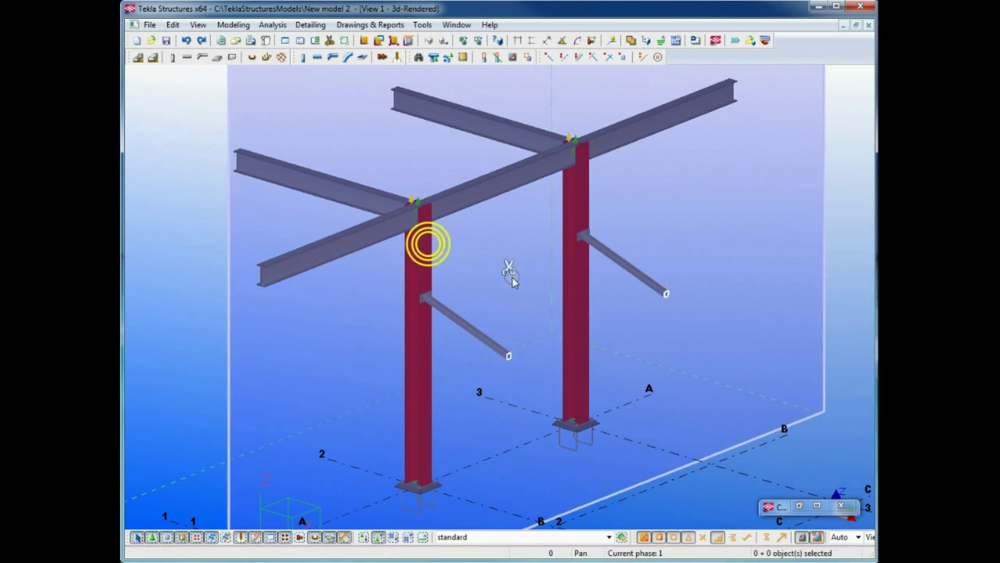
# - Move the clip plane closer to the large columns so it cuts the braces near their end plates, and delete it
pyautogui.moveTo(513, 269)
pyautogui.mouseDown()
pyautogui.moveTo(405, 216)
pyautogui.moveTo(323, 212)
pyautogui.moveTo(380, 205)
pyautogui.moveTo(424, 240)
pyautogui.moveTo(457, 227)
pyautogui.moveTo(443, 220)
pyautogui.moveTo(456, 227)
pyautogui.mouseUp()
pyautogui.click(476, 245)
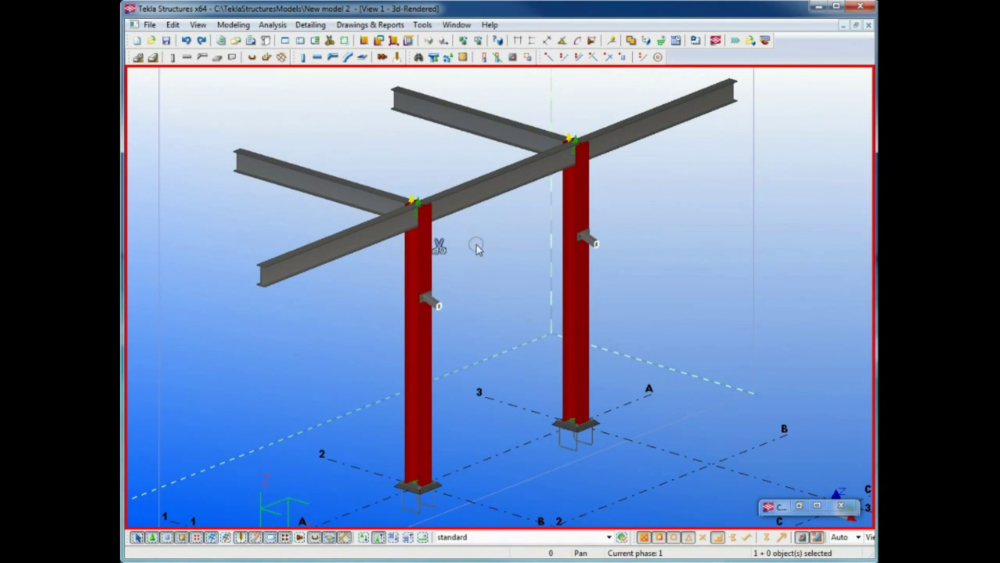
pyautogui.click(442, 256)
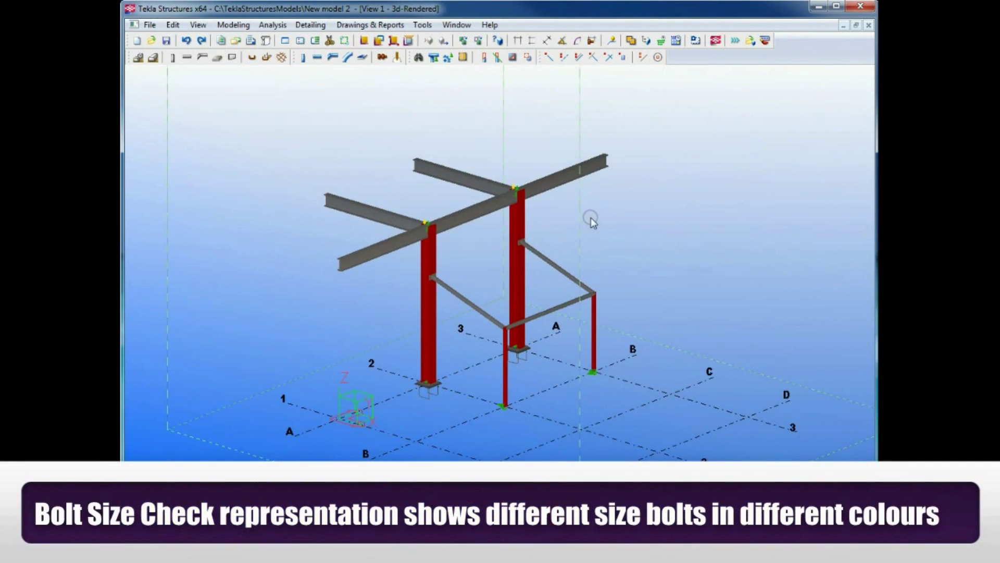
# - Set the view's color and transparency representation to Bolt Size Check
pyautogui.doubleClick(591, 218)
pyautogui.click(661, 251)
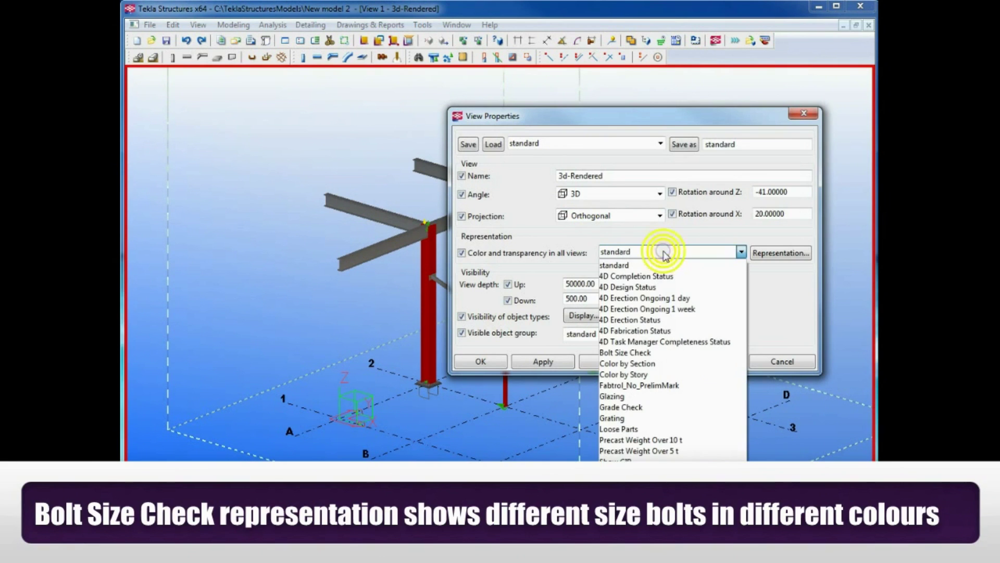
pyautogui.click(665, 354)
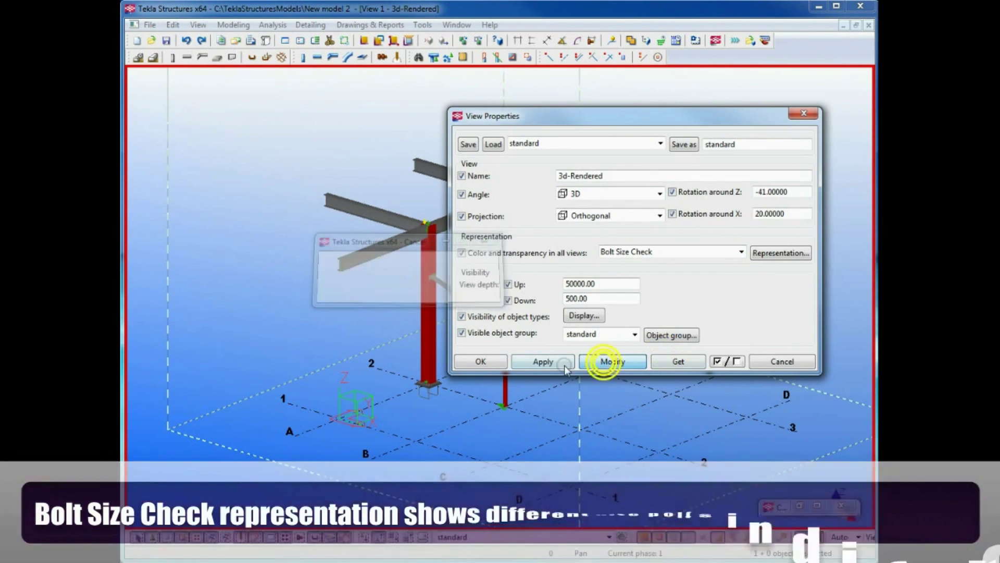
pyautogui.click(605, 361)
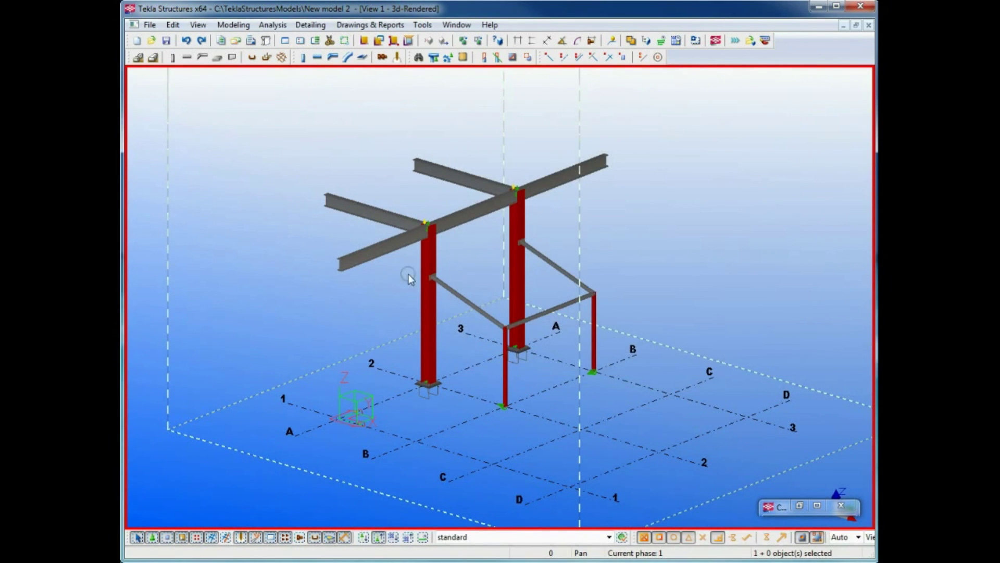
# - Examine the bolt colours at the beam-to-column connections and at the brace end plate on the large column
pyautogui.keyDown('ctrl'); pyautogui.moveTo(408, 274); pyautogui.dragTo(542, 263, button='middle'); pyautogui.keyUp('ctrl')
pyautogui.scroll(7, 402, 273)
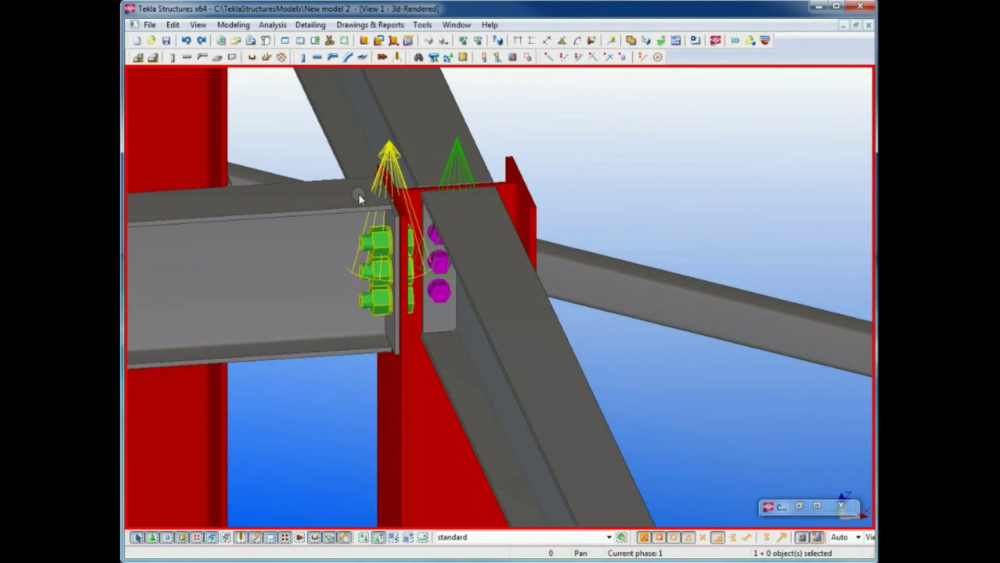
pyautogui.scroll(-5, 536, 146)
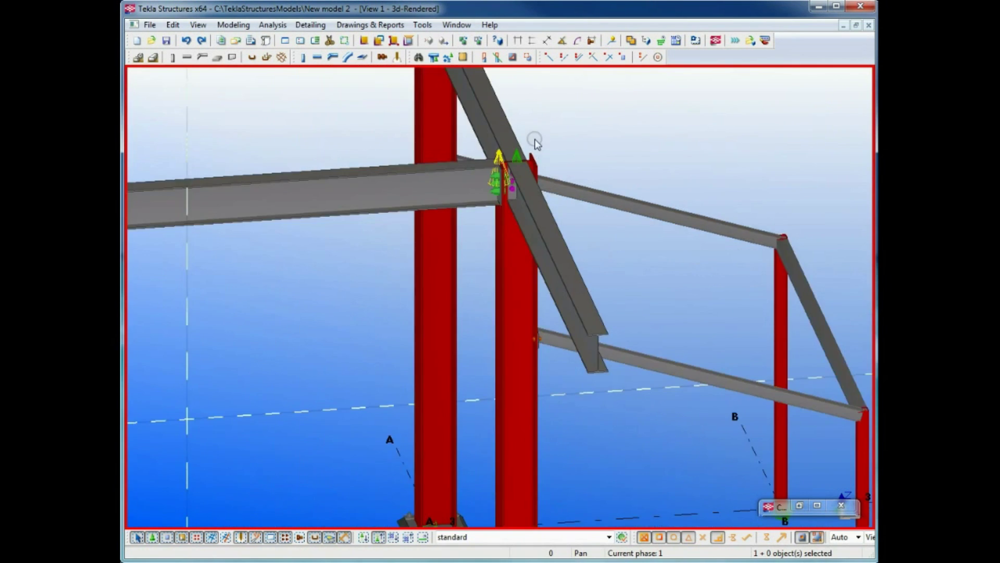
pyautogui.scroll(5, 536, 371)
pyautogui.scroll(-5, 490, 361)
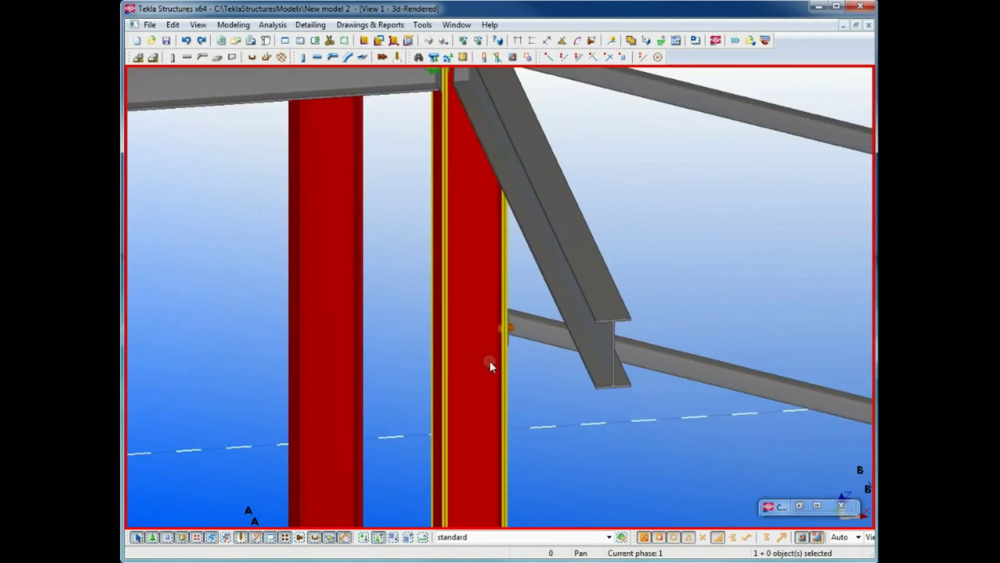
pyautogui.keyDown('ctrl'); pyautogui.moveTo(545, 323); pyautogui.dragTo(476, 317, button='middle'); pyautogui.keyUp('ctrl')
pyautogui.scroll(-3, 484, 358)
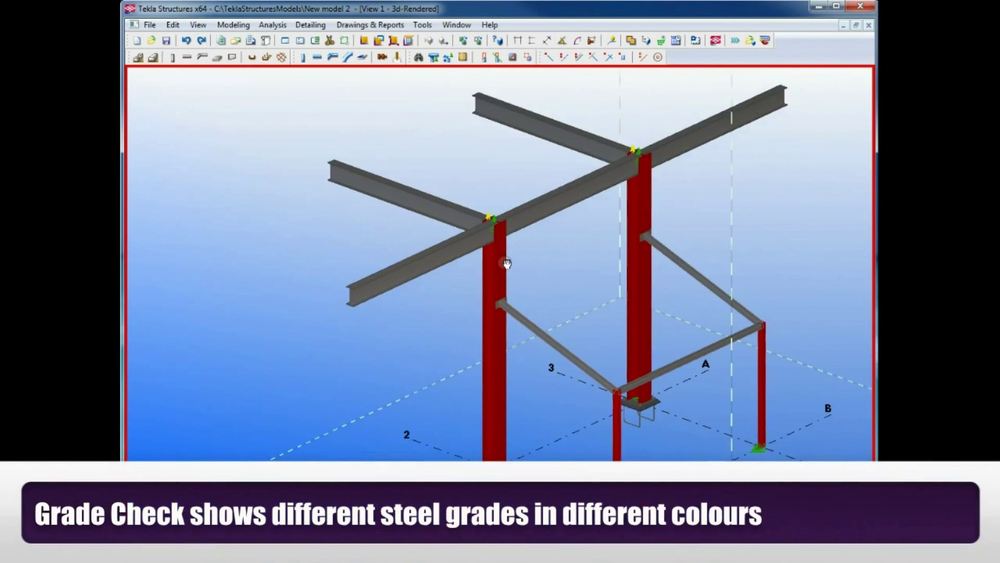
pyautogui.scroll(5, 627, 212)
# - Set the view representation to Grade Check and inspect the steel grade colours on the braces and large columns
pyautogui.doubleClick(627, 212)
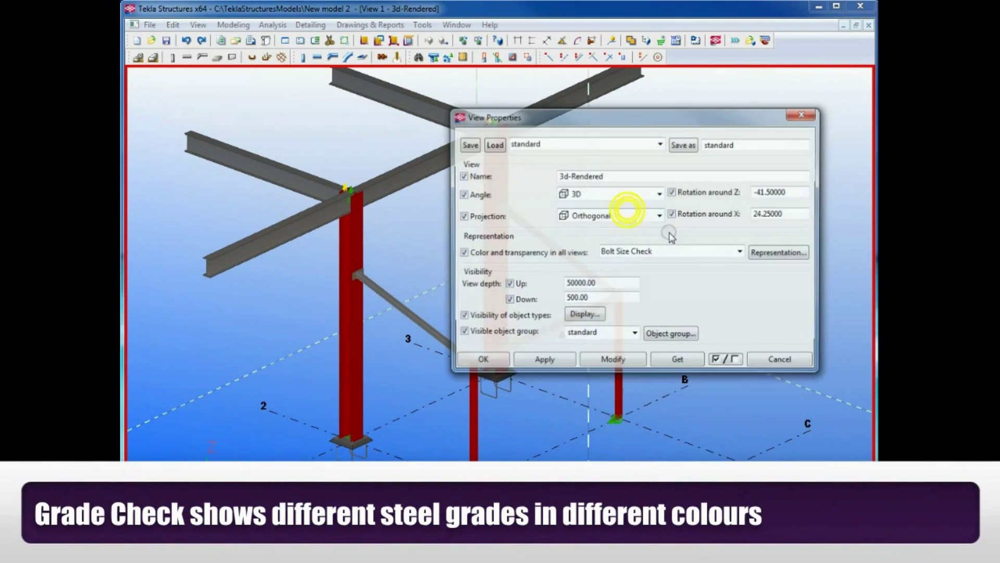
pyautogui.click(639, 252)
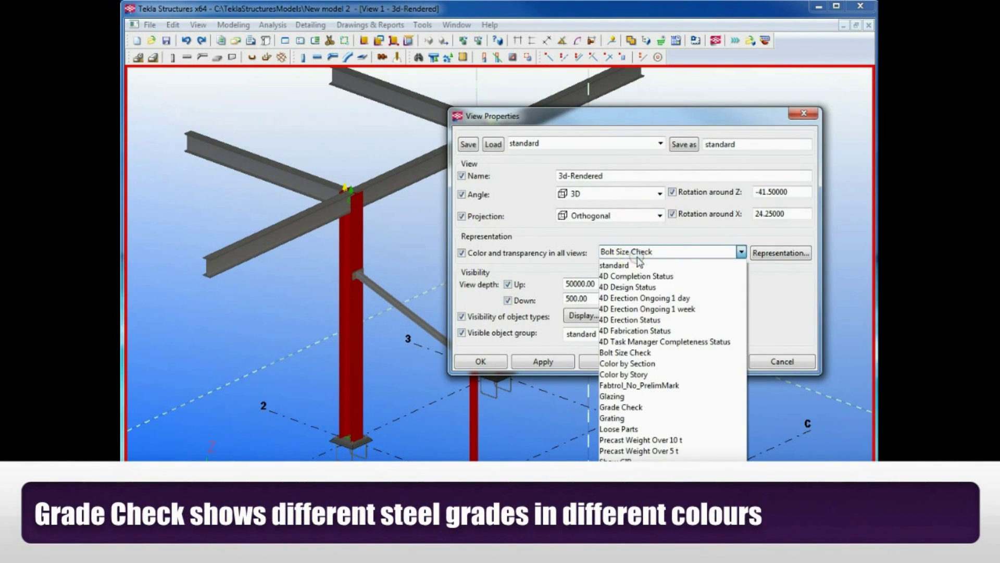
pyautogui.click(626, 407)
pyautogui.click(604, 362)
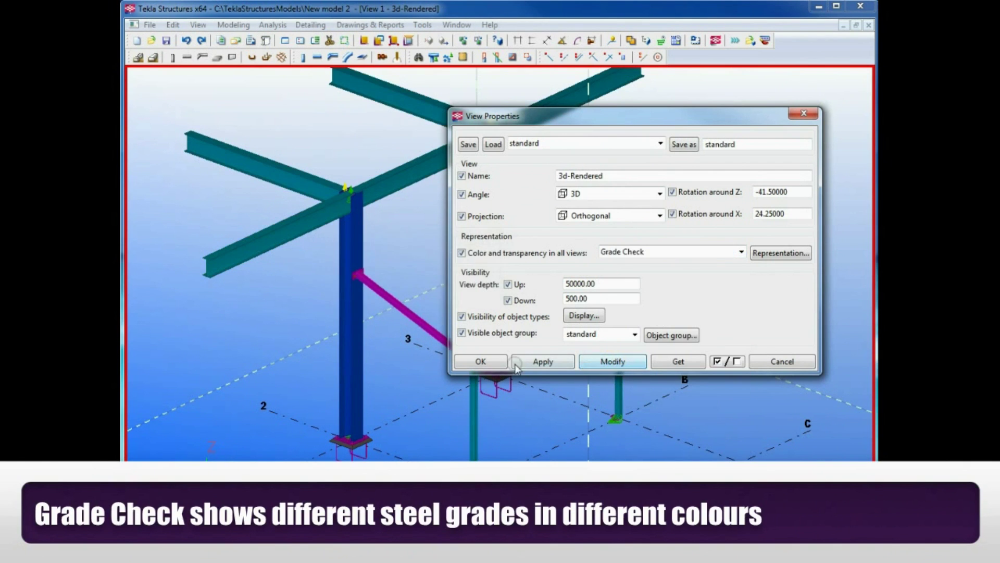
pyautogui.click(481, 361)
pyautogui.moveTo(449, 239); pyautogui.dragTo(486, 278, button='middle')
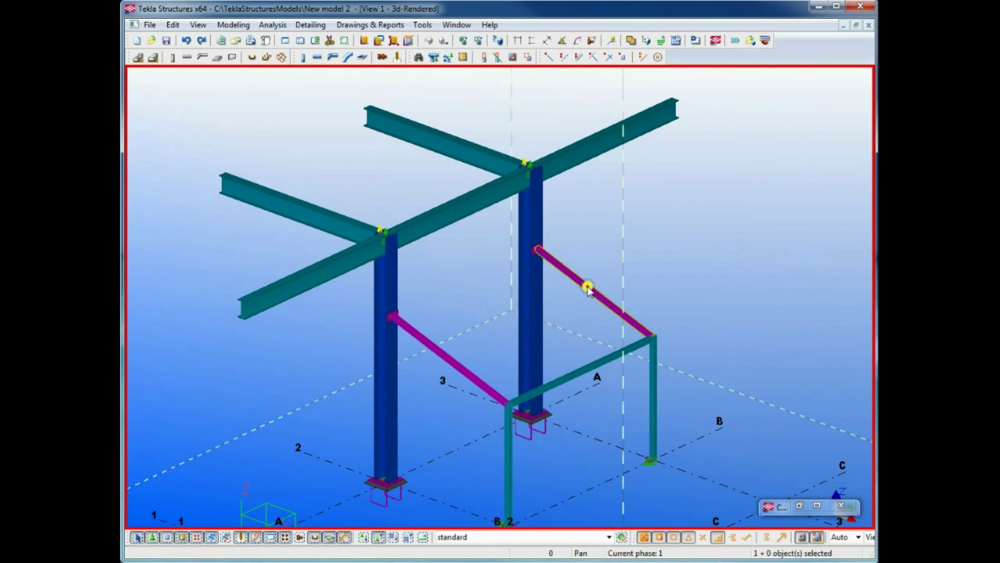
pyautogui.click(386, 371)
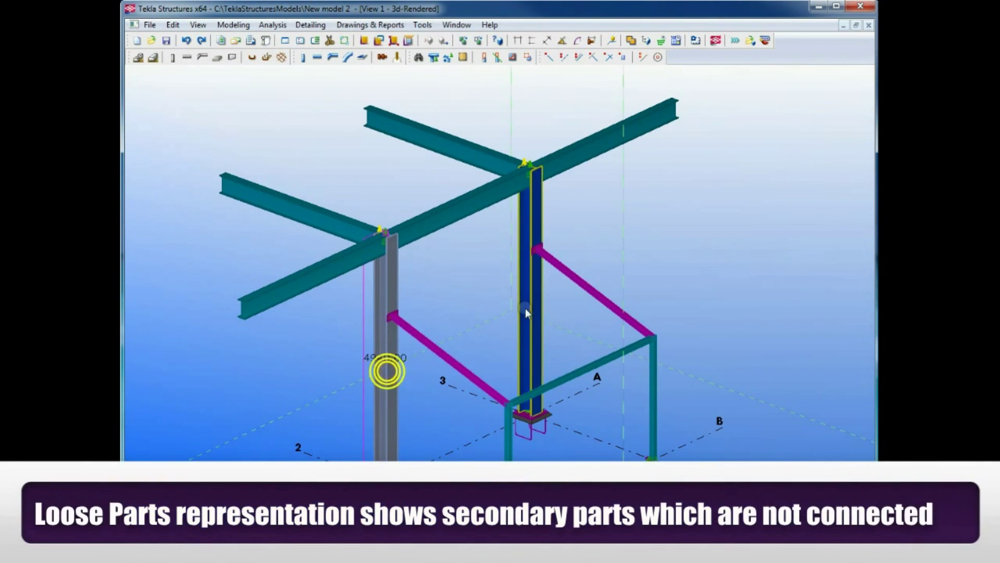
pyautogui.click(527, 310)
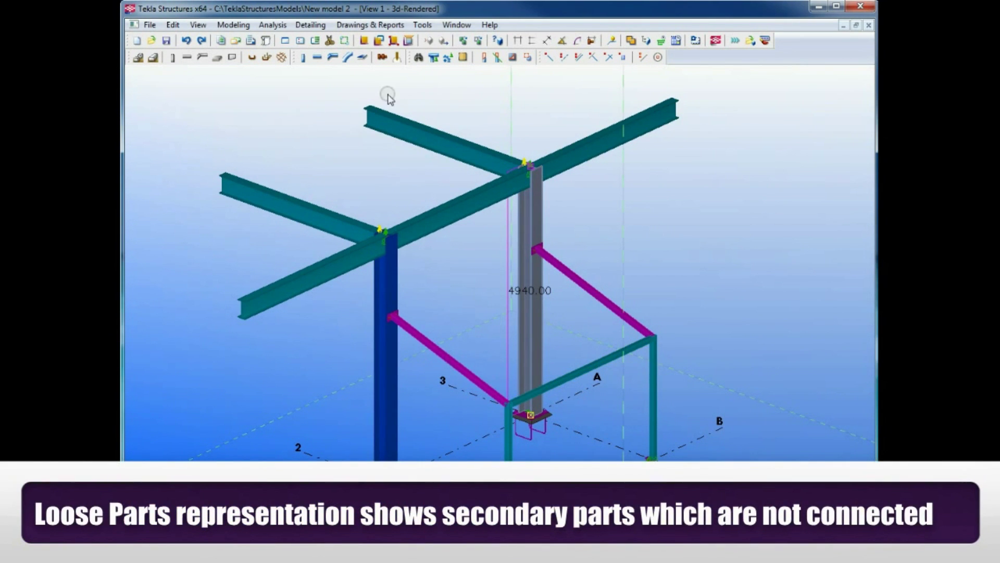
# - Set the view's color and transparency representation to Loose Parts
pyautogui.doubleClick(414, 172)
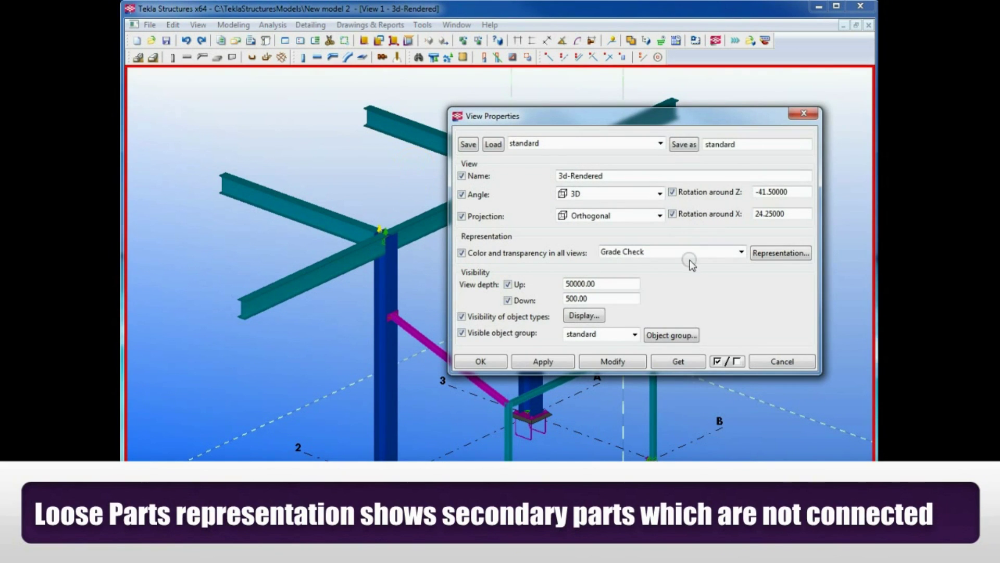
pyautogui.click(689, 252)
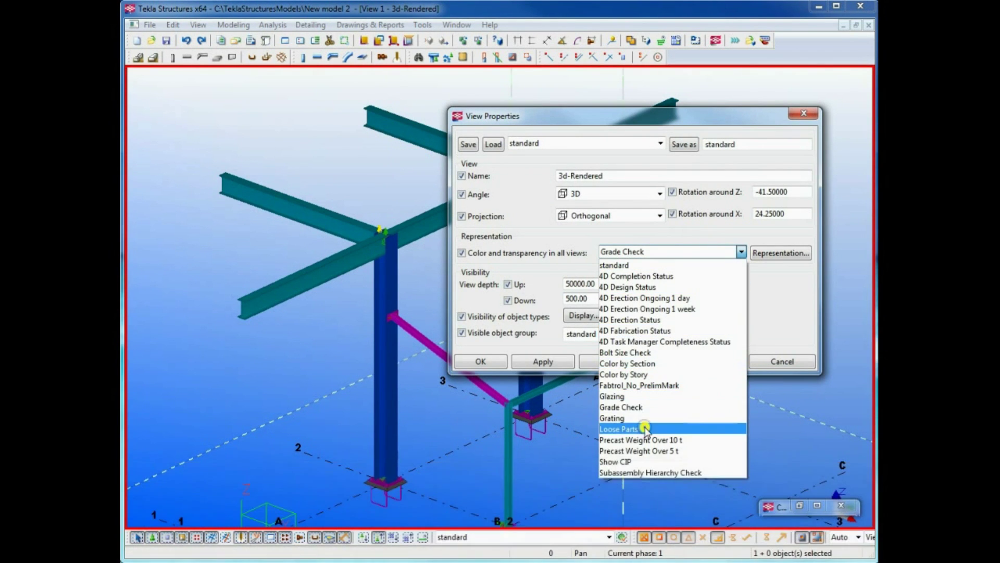
pyautogui.click(619, 428)
pyautogui.click(604, 365)
pyautogui.click(542, 362)
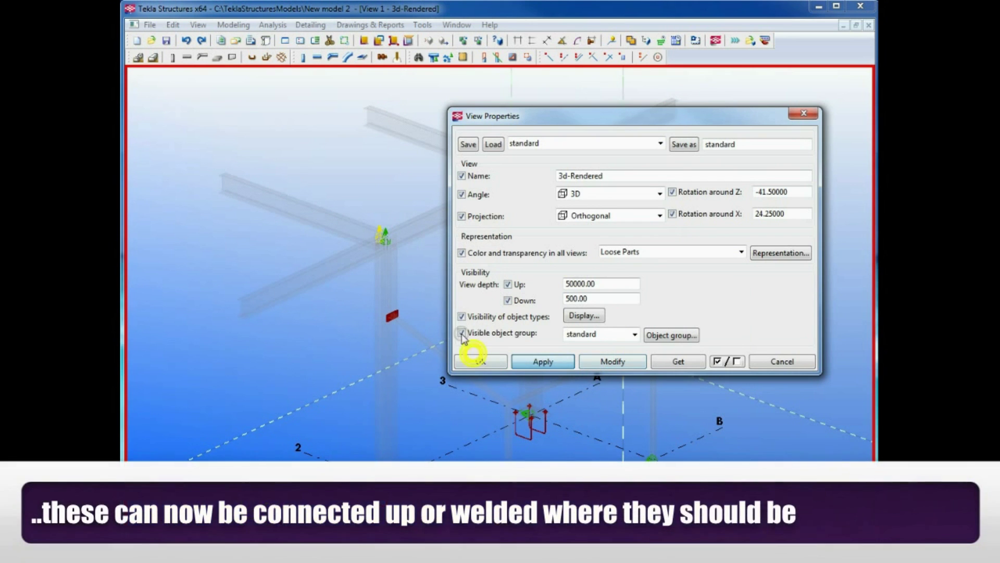
pyautogui.click(473, 362)
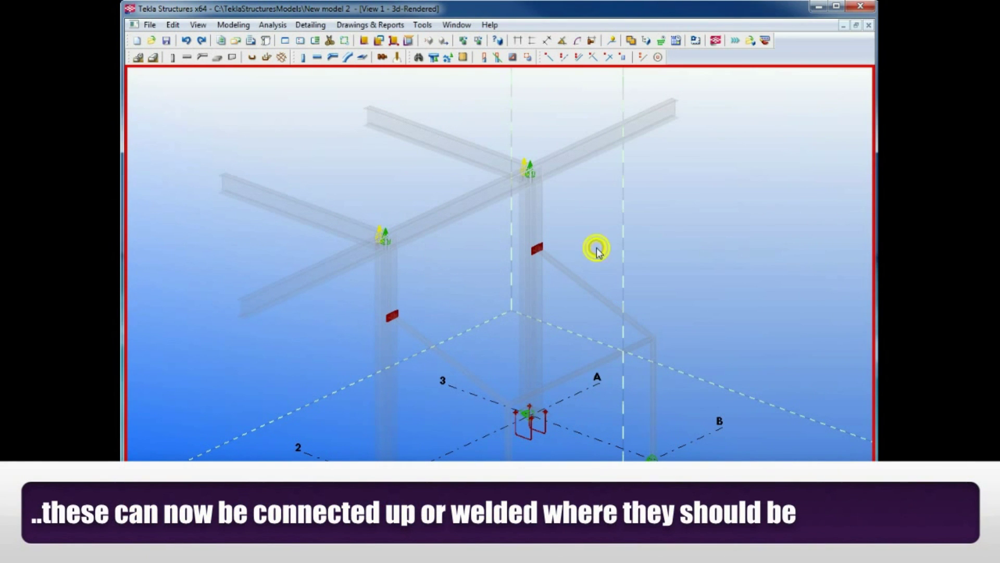
# - Inquire about the assembly of the loose brace end plate at the grid 3 column
pyautogui.scroll(5, 568, 243)
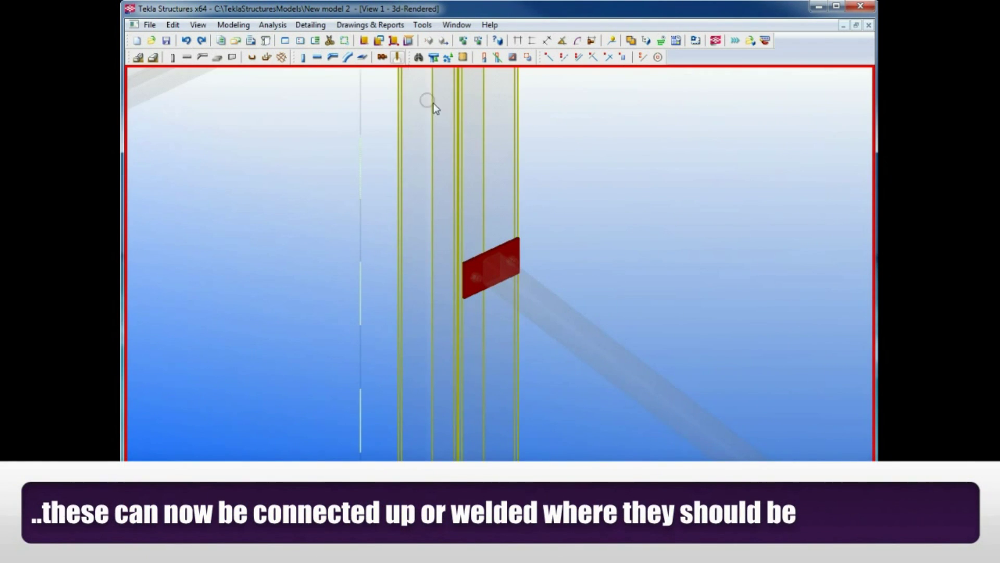
pyautogui.click(506, 239)
pyautogui.rightClick(506, 241)
pyautogui.click(540, 266)
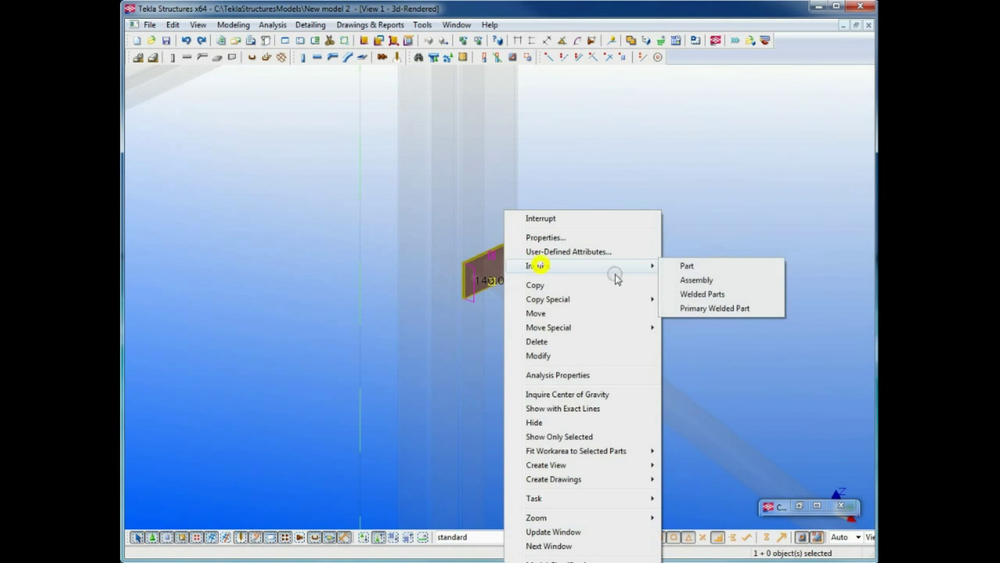
pyautogui.click(693, 279)
# - Weld the loose end plate at the grid 3 column to its brace
pyautogui.click(398, 57)
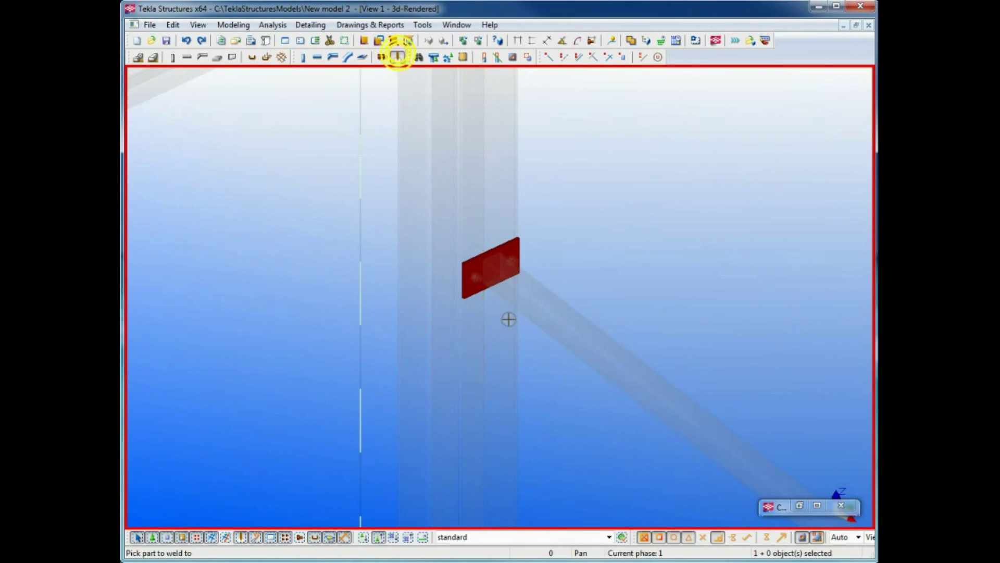
pyautogui.click(536, 275)
pyautogui.click(495, 245)
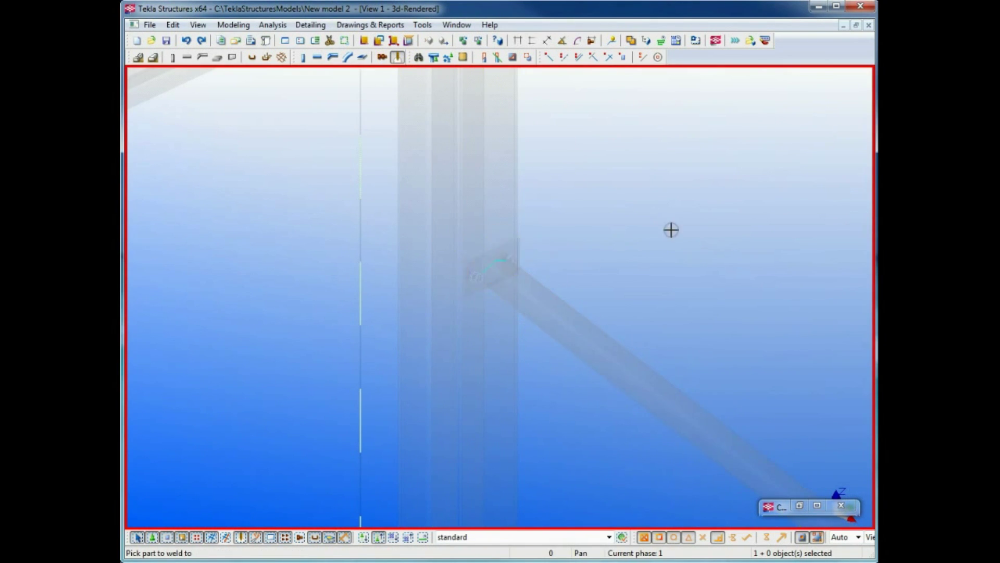
# - Weld the loose end plate at the grid 2 column to its brace and end the weld command
pyautogui.scroll(-4, 428, 338)
pyautogui.scroll(4, 446, 330)
pyautogui.click(443, 341)
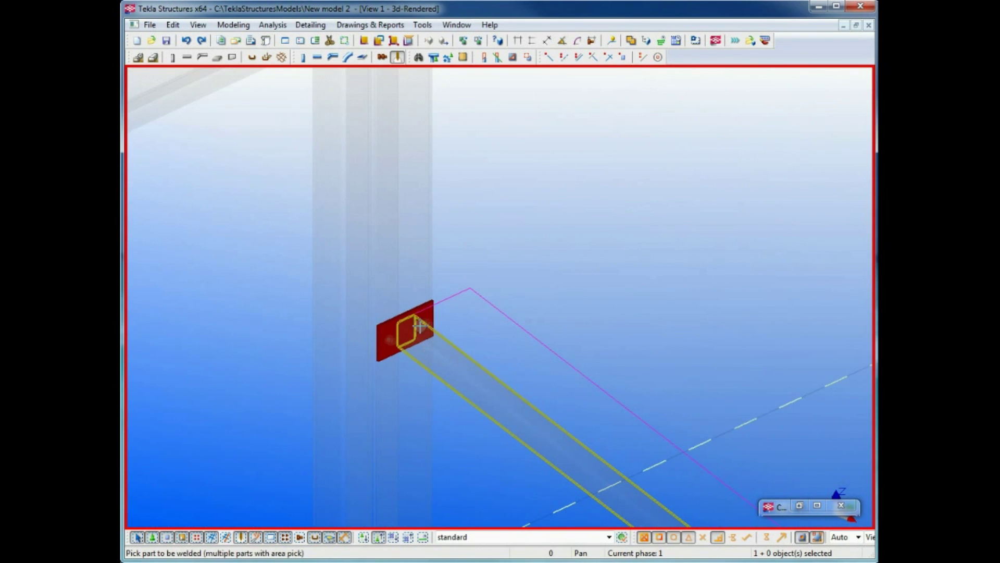
pyautogui.click(415, 311)
pyautogui.rightClick(469, 283)
pyautogui.click(489, 291)
pyautogui.scroll(-5, 468, 299)
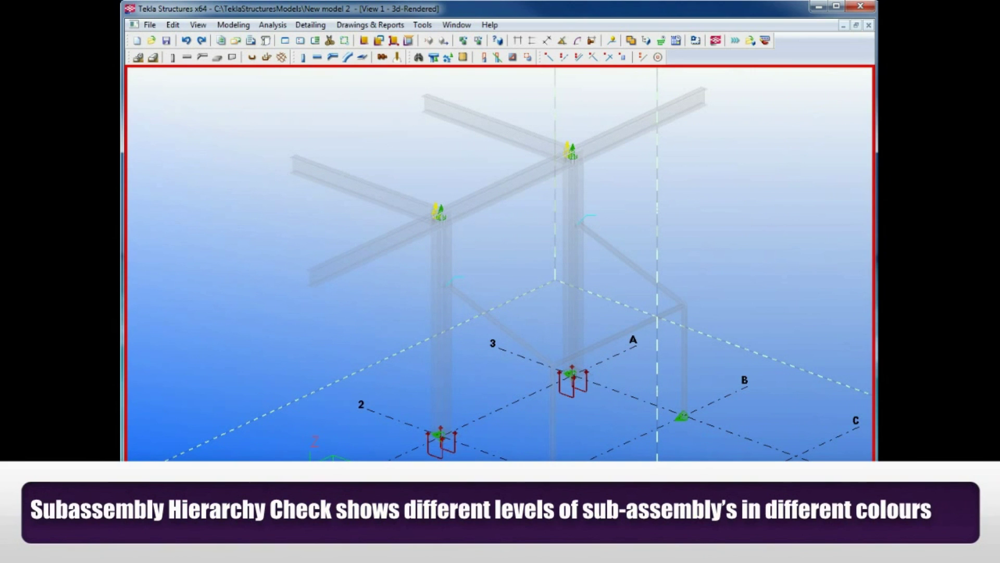
# - Set the view's color and transparency representation to Subassembly Hierarchy Check
pyautogui.doubleClick(758, 260)
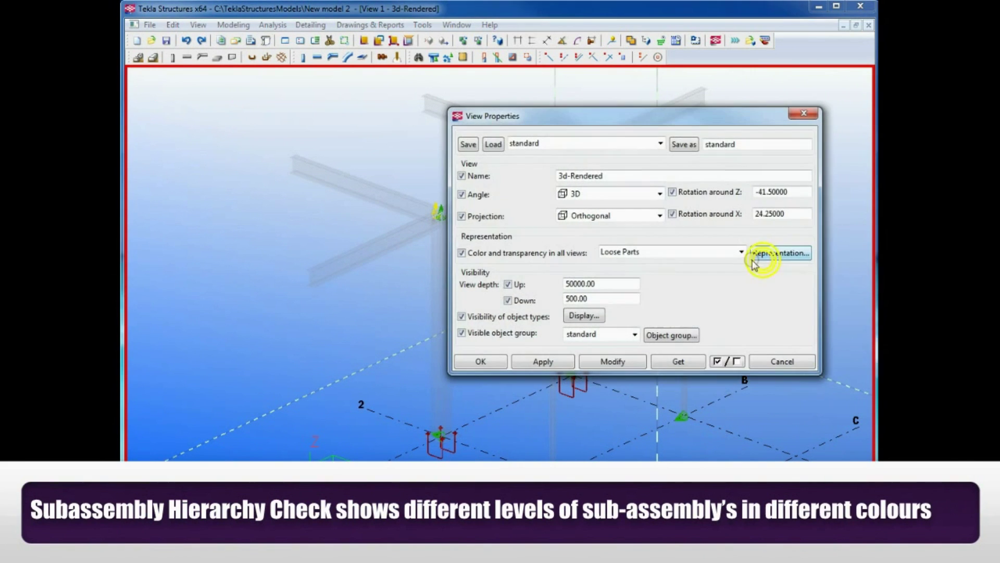
pyautogui.click(662, 253)
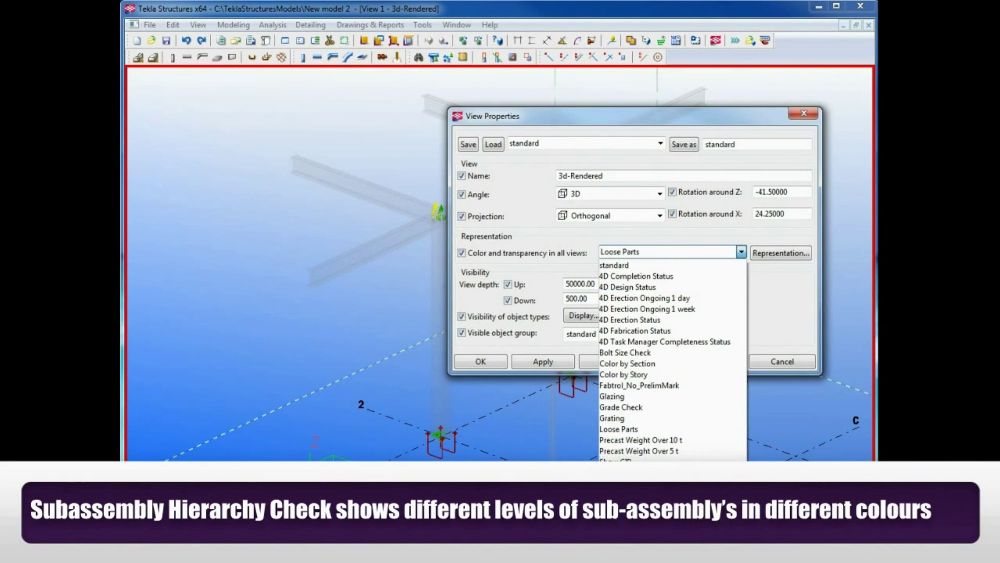
pyautogui.click(640, 473)
pyautogui.click(608, 359)
pyautogui.click(486, 359)
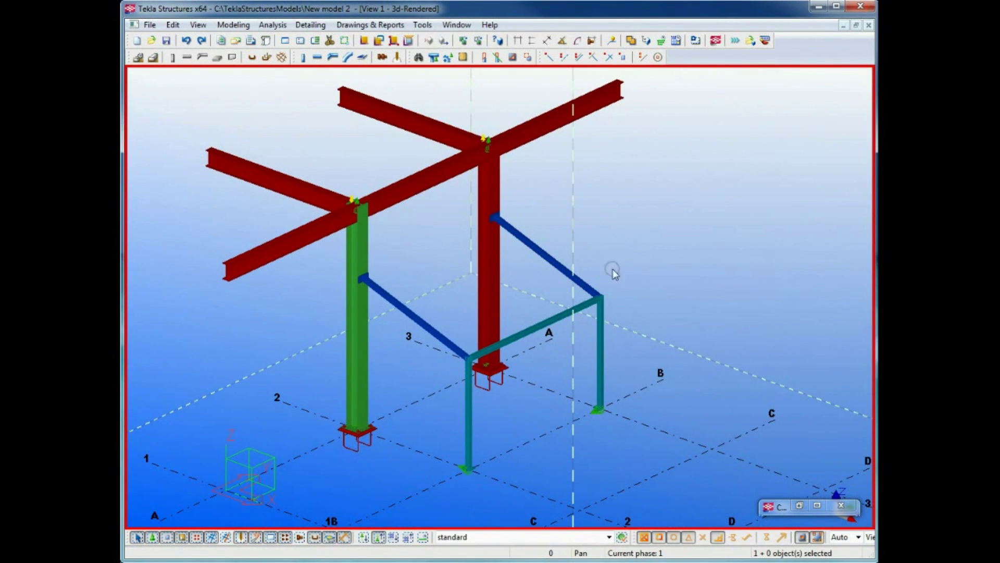
# - Examine the hierarchy colours of the grid 2 column, the braces and the grid B frame by selecting them and clearing the selection
pyautogui.keyDown('ctrl'); pyautogui.moveTo(620, 278); pyautogui.dragTo(552, 279, button='middle'); pyautogui.keyUp('ctrl')
pyautogui.moveTo(720, 251); pyautogui.dragTo(427, 260, button='middle')
pyautogui.click(376, 240)
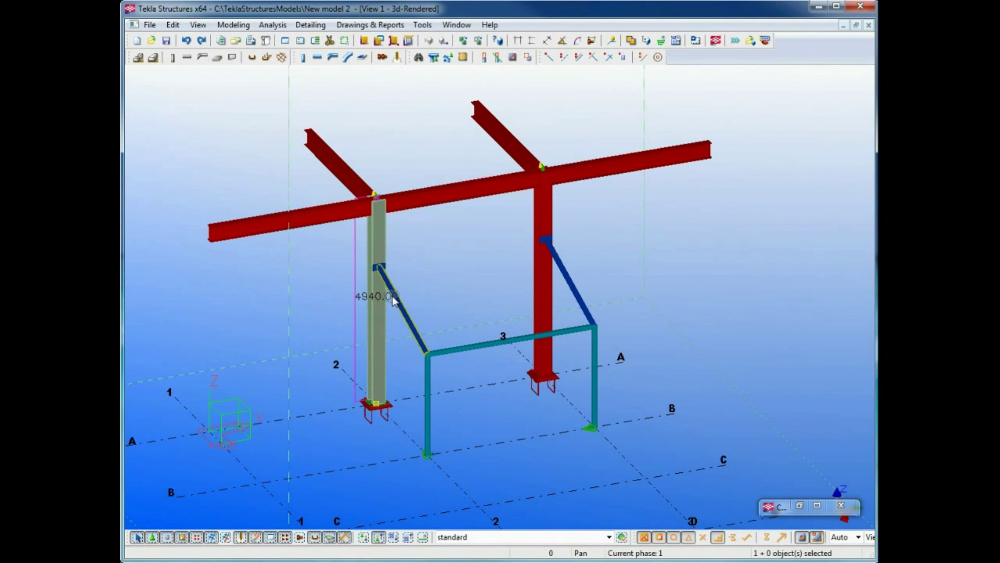
pyautogui.click(392, 296)
pyautogui.keyDown('ctrl'); pyautogui.click(572, 289); pyautogui.keyUp('ctrl')
pyautogui.click(673, 310)
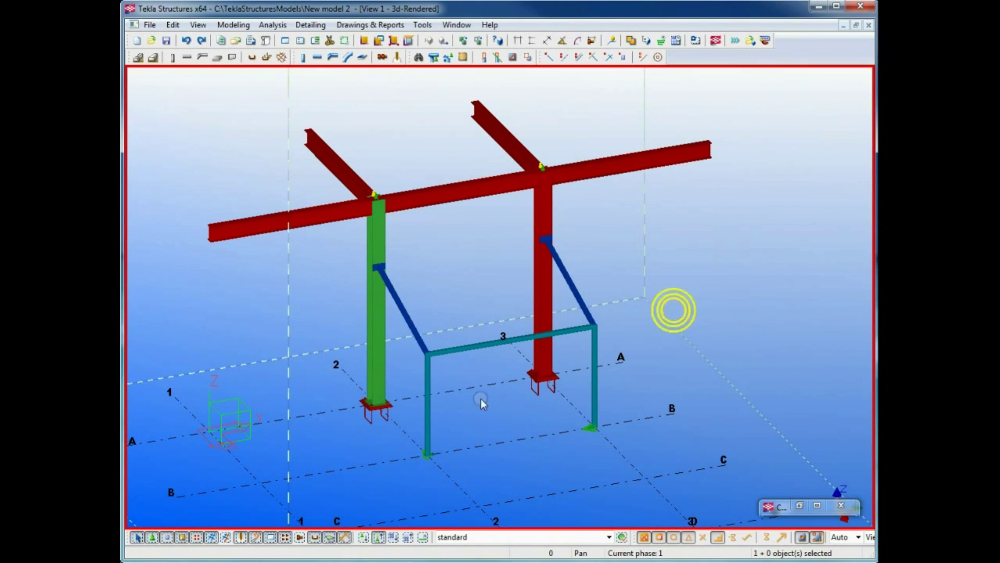
pyautogui.click(428, 387)
pyautogui.keyDown('ctrl'); pyautogui.click(476, 342); pyautogui.keyUp('ctrl')
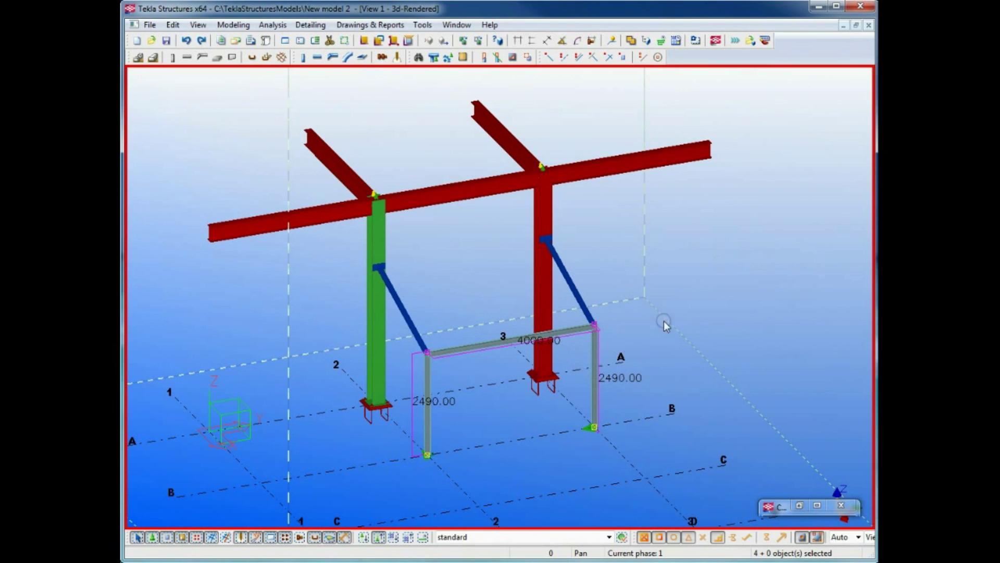
pyautogui.click(685, 305)
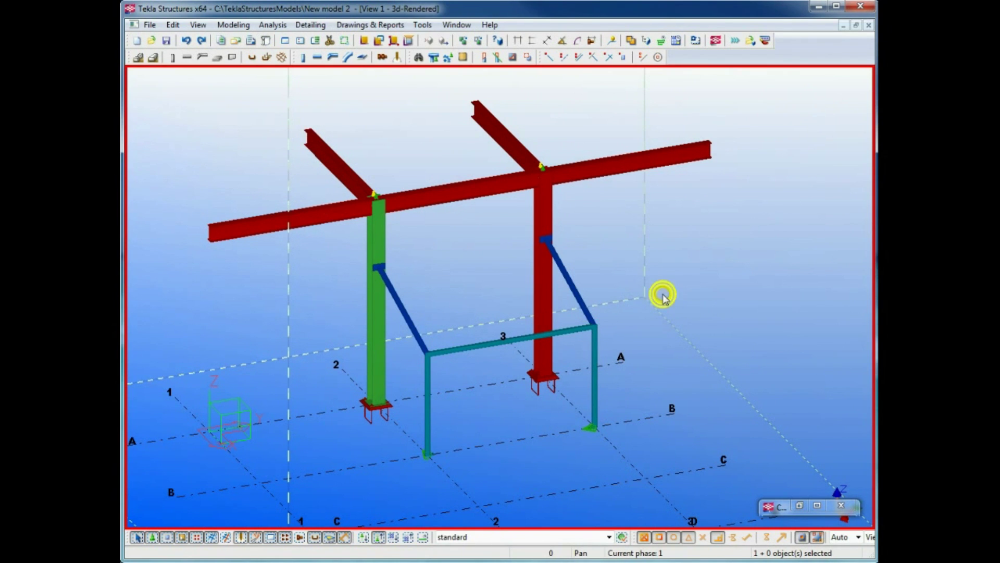
# - Set the view's color and transparency representation back to standard
pyautogui.rightClick(662, 294)
pyautogui.doubleClick(649, 297)
pyautogui.click(632, 254)
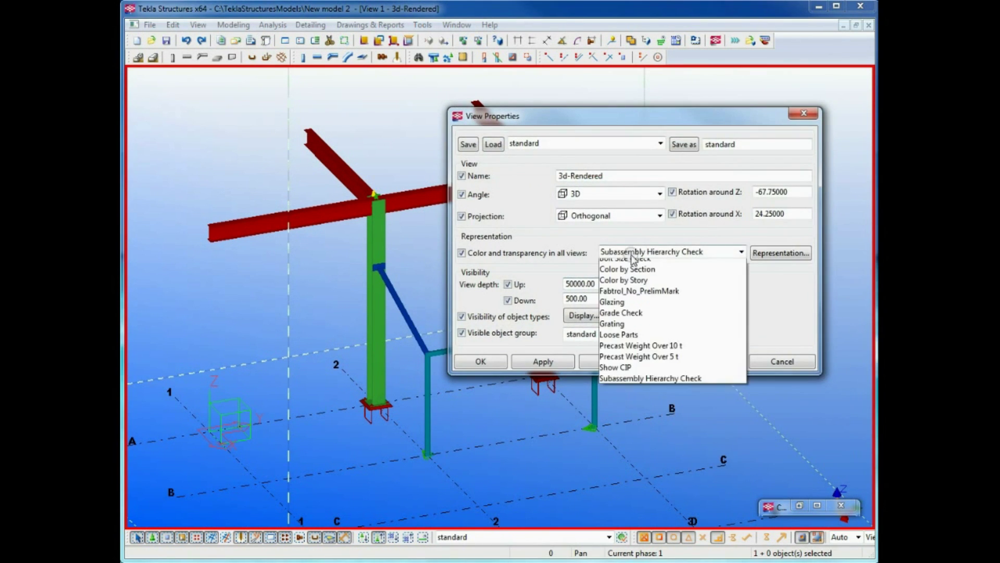
pyautogui.click(627, 264)
pyautogui.click(624, 360)
pyautogui.click(474, 360)
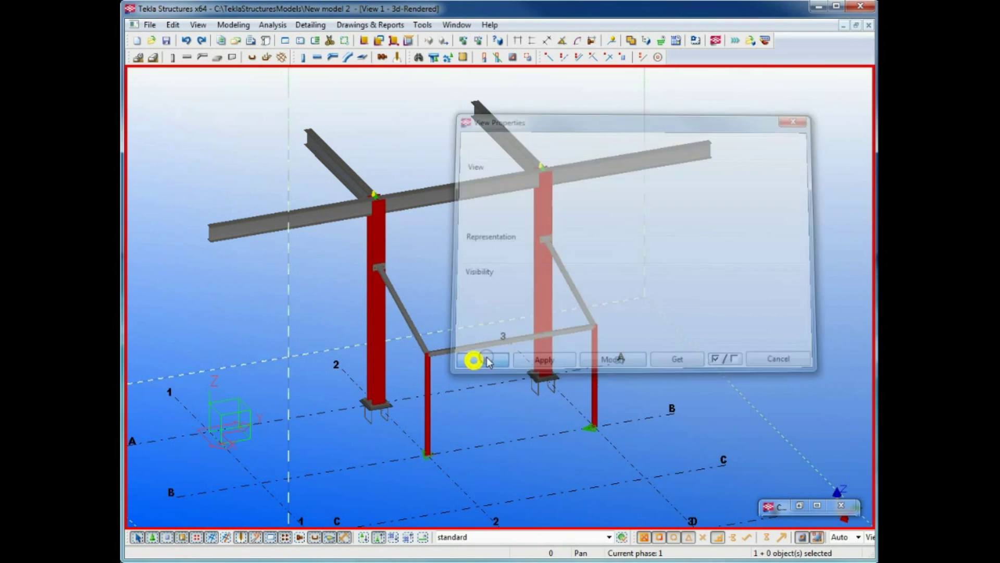
# - Run a clash check in the Clash Check Manager on the members meeting at the top of the grid 3-B column
pyautogui.click(616, 302)
pyautogui.moveTo(620, 293); pyautogui.dragTo(585, 340)
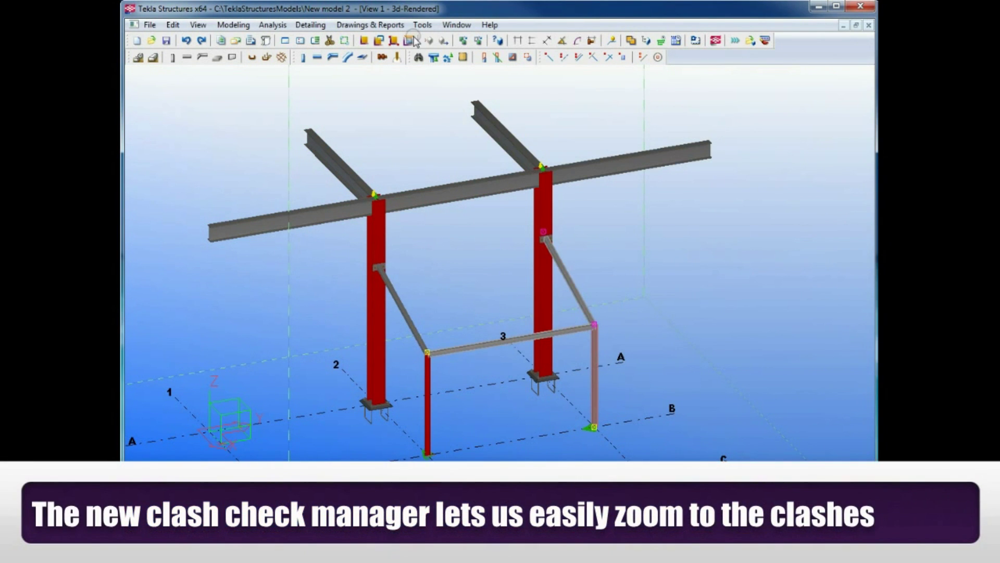
pyautogui.click(422, 25)
pyautogui.click(441, 121)
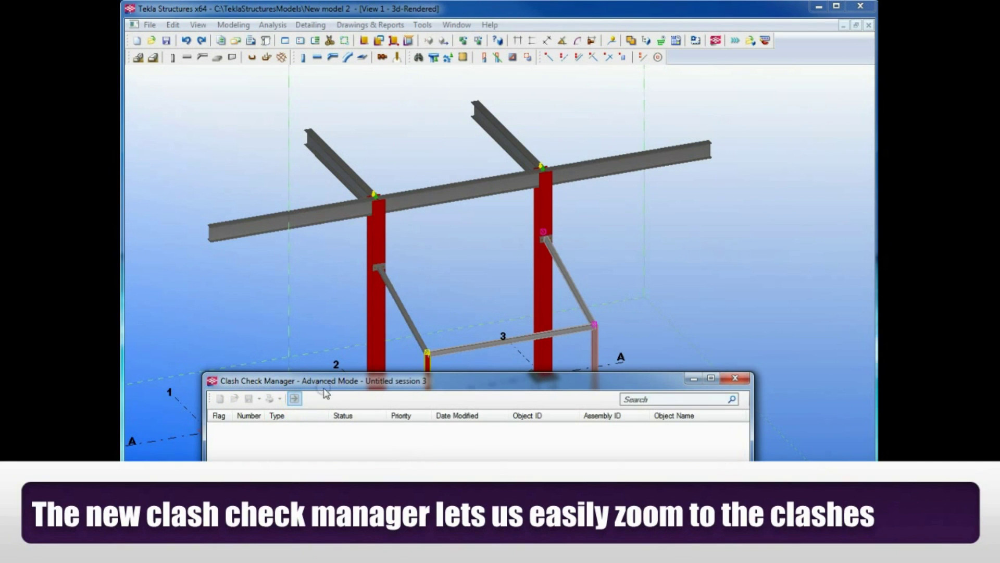
pyautogui.moveTo(371, 384); pyautogui.dragTo(408, 219)
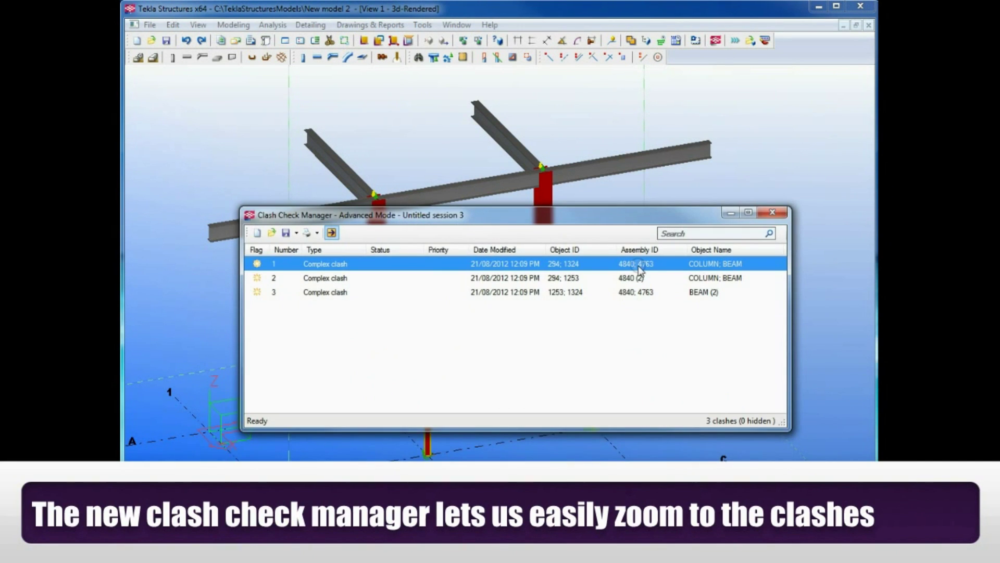
# - Zoom the model view to the objects of clash 1 and move the Clash Check Manager clear of them
pyautogui.rightClick(659, 266)
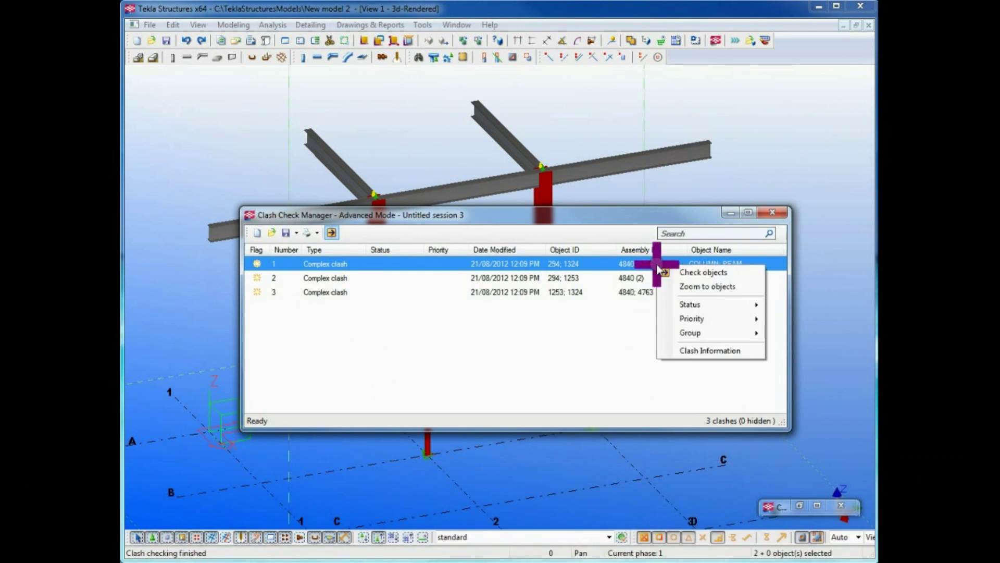
pyautogui.click(692, 287)
pyautogui.moveTo(643, 219); pyautogui.dragTo(604, 444)
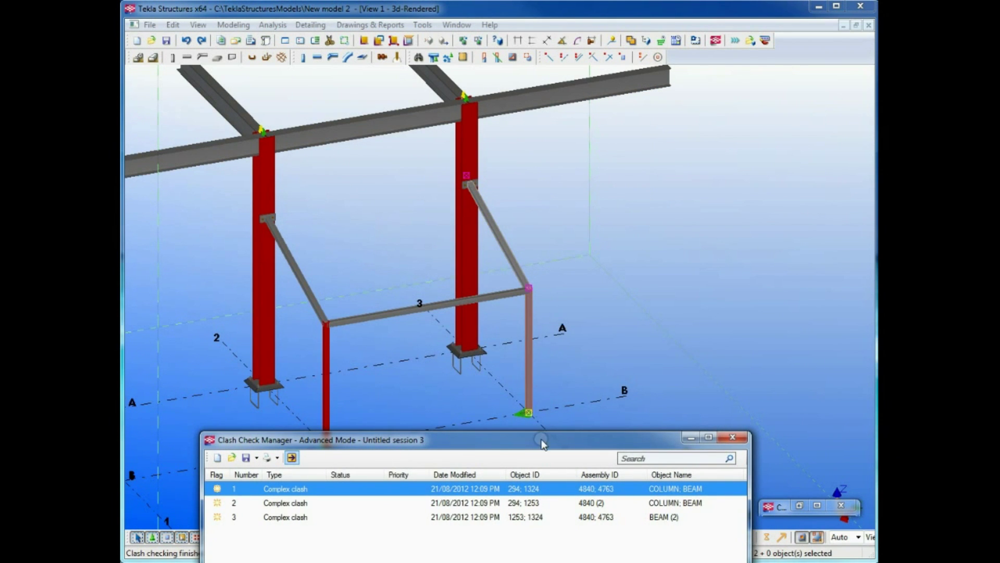
# - Show only the column and brace of clash 1, and redisplay the whole frame
pyautogui.rightClick(568, 296)
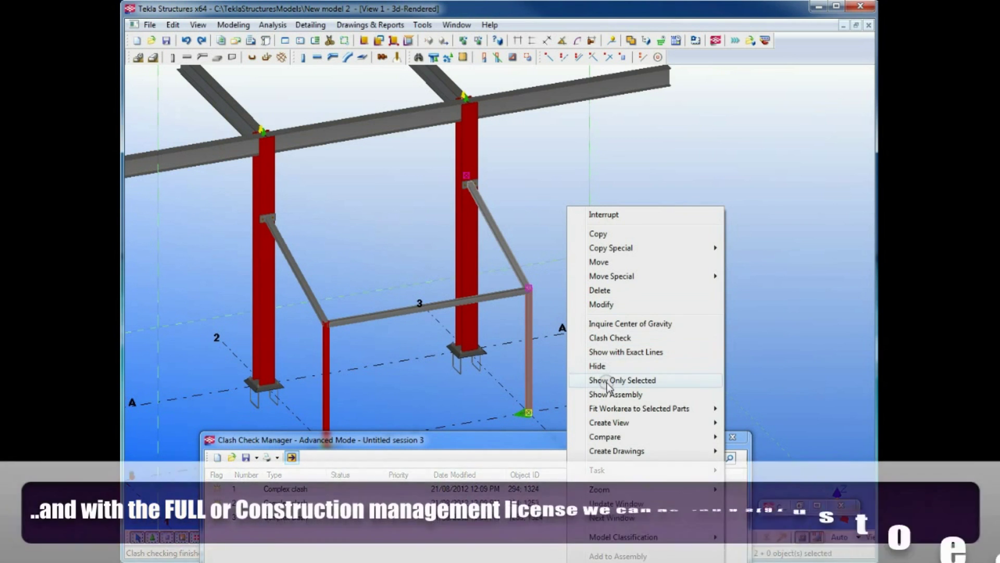
pyautogui.click(632, 380)
pyautogui.click(609, 252)
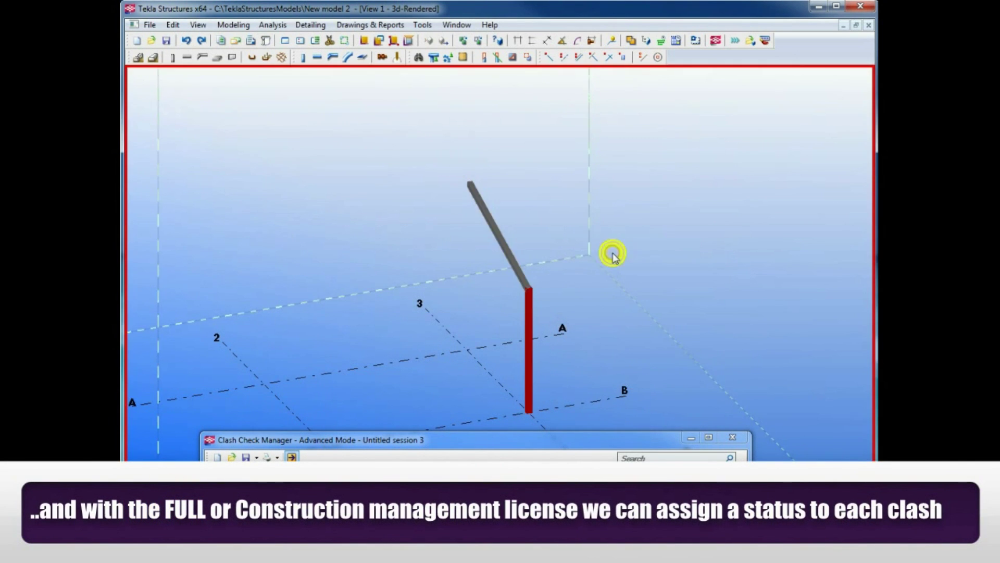
pyautogui.scroll(-3, 610, 252)
pyautogui.rightClick(614, 253)
pyautogui.click(656, 329)
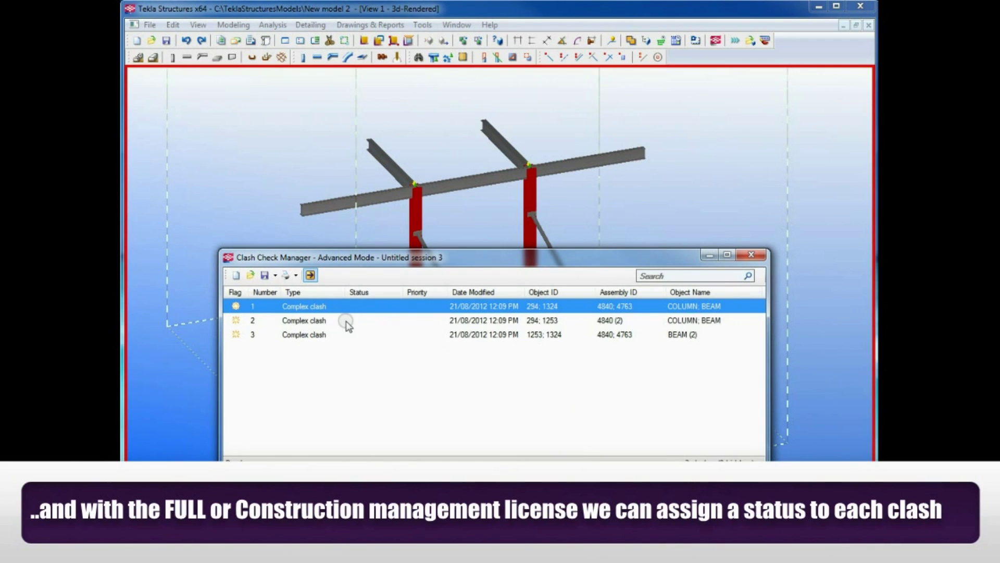
# - View the status options for clash 2 and close the Clash Check Manager without saving the session
pyautogui.click(346, 322)
pyautogui.rightClick(375, 321)
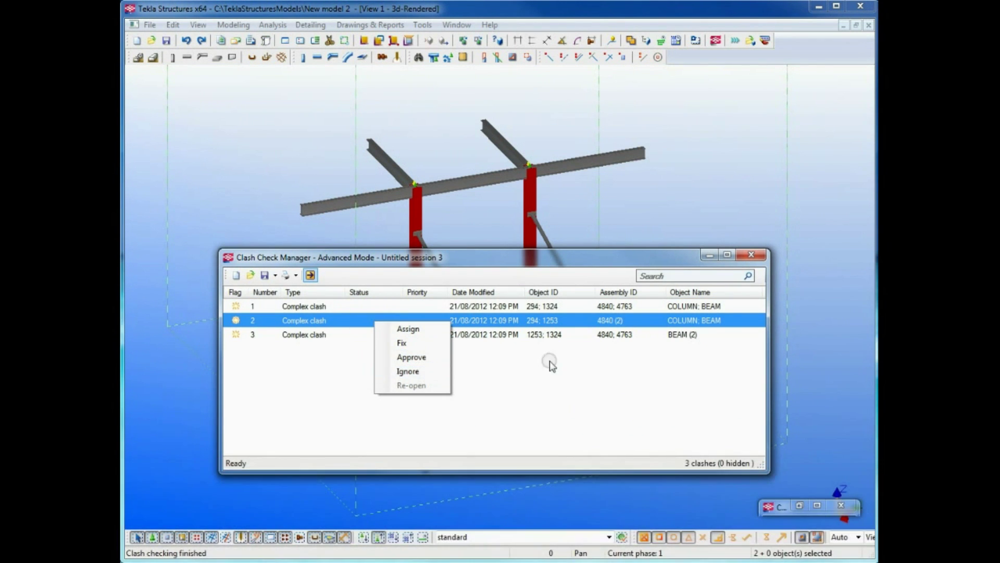
pyautogui.click(750, 254)
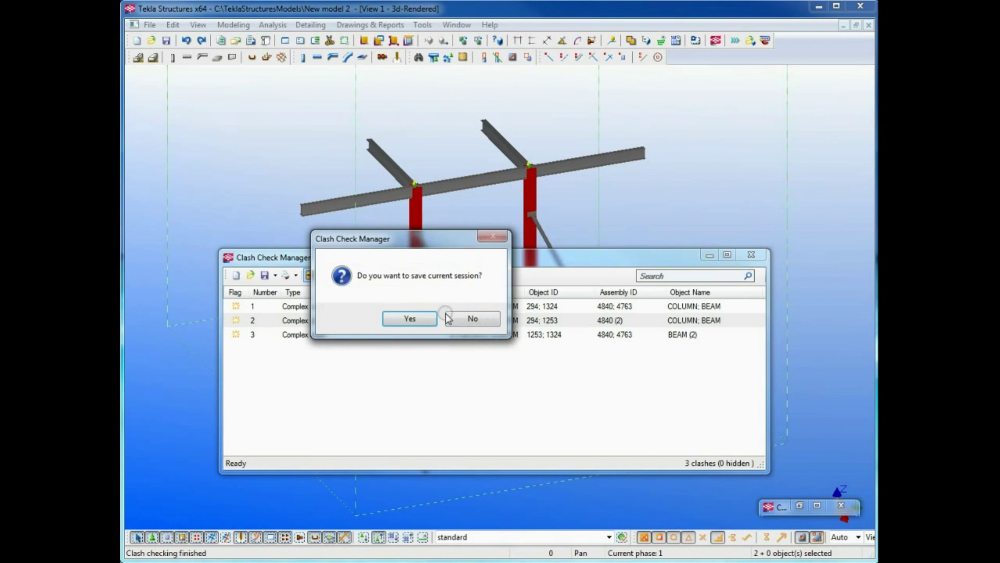
pyautogui.click(472, 317)
# - Select the whole model, open the Drawing List and run numbering
pyautogui.click(651, 234)
pyautogui.scroll(-3, 550, 299)
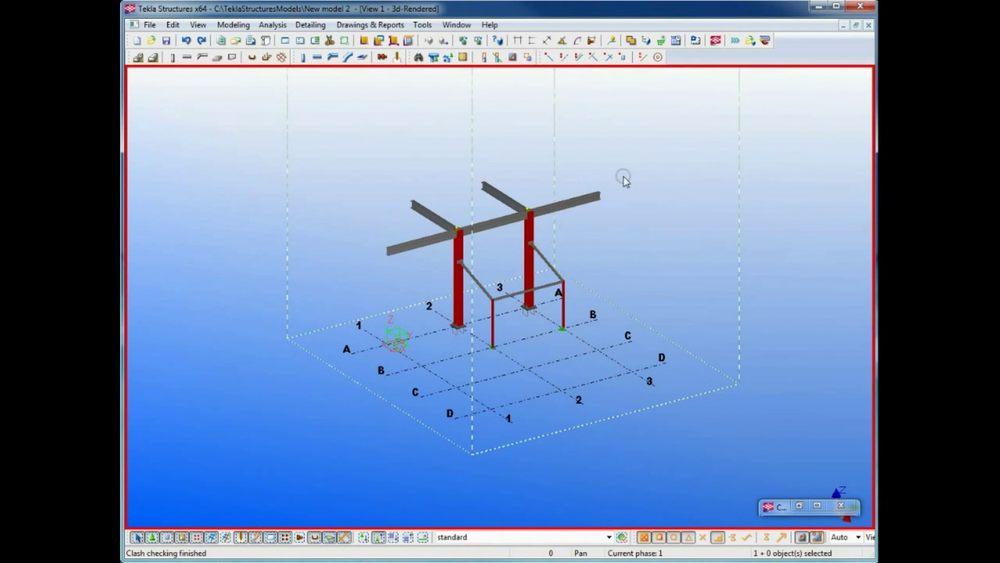
pyautogui.moveTo(654, 134); pyautogui.dragTo(327, 366)
pyautogui.click(251, 40)
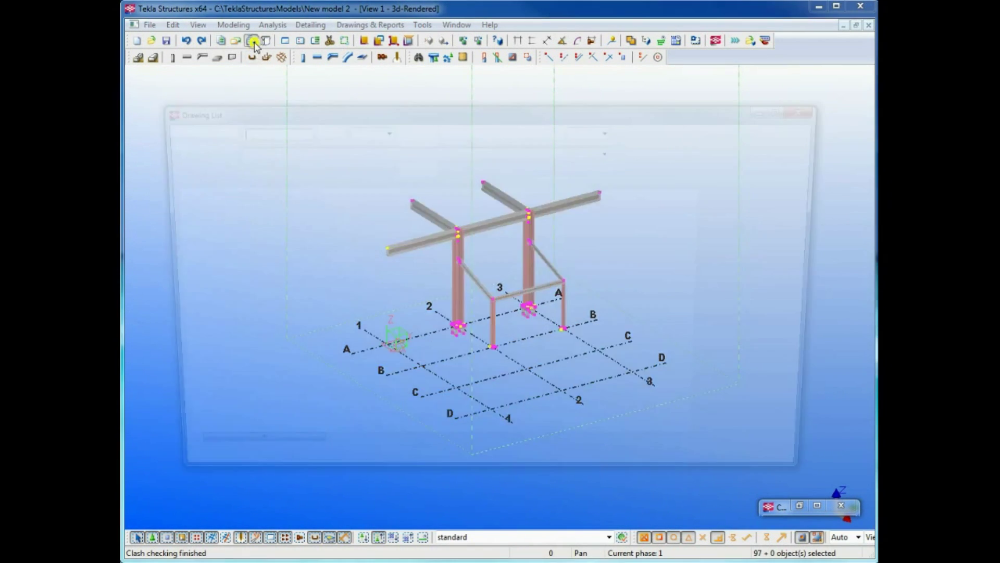
pyautogui.click(620, 41)
pyautogui.click(408, 320)
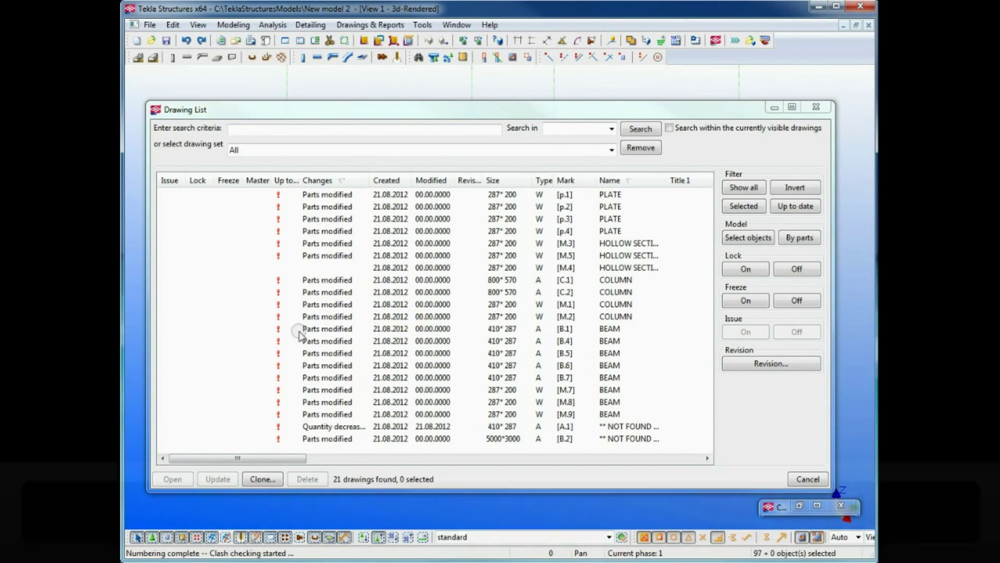
# - Update all drawings in the Drawing List and minimize the list
pyautogui.click(308, 439)
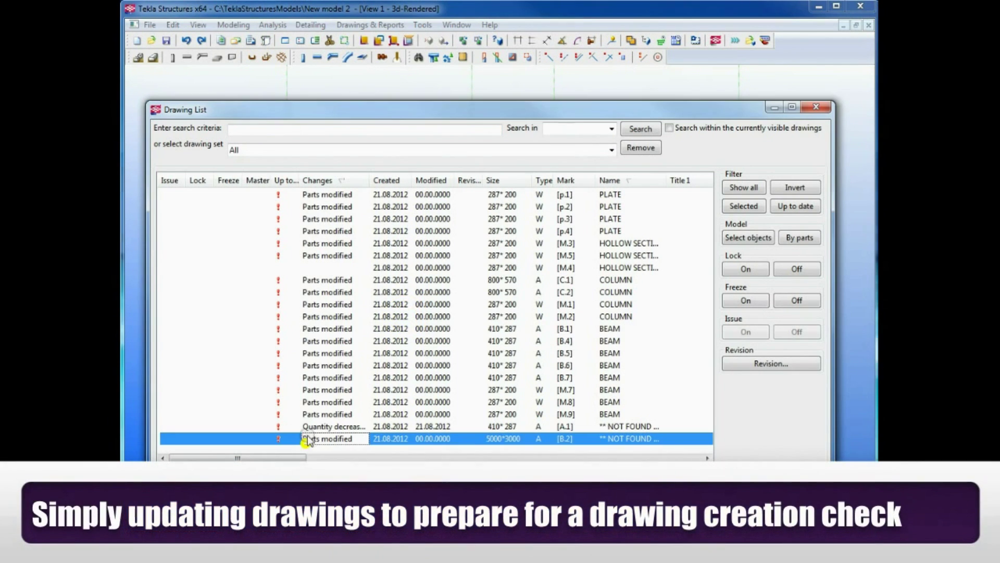
pyautogui.keyDown('shift'); pyautogui.click(342, 196); pyautogui.keyUp('shift')
pyautogui.click(361, 368)
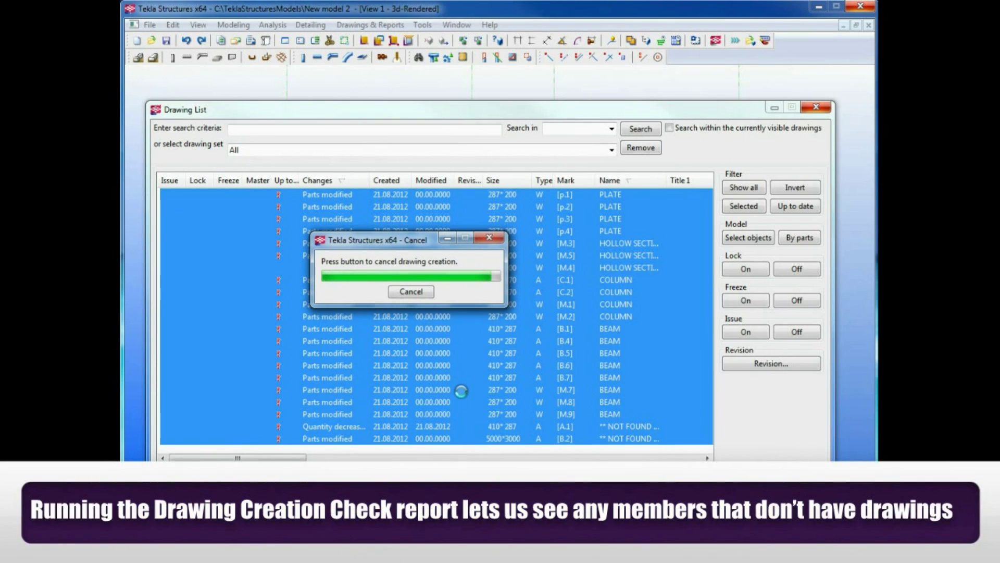
pyautogui.click(775, 108)
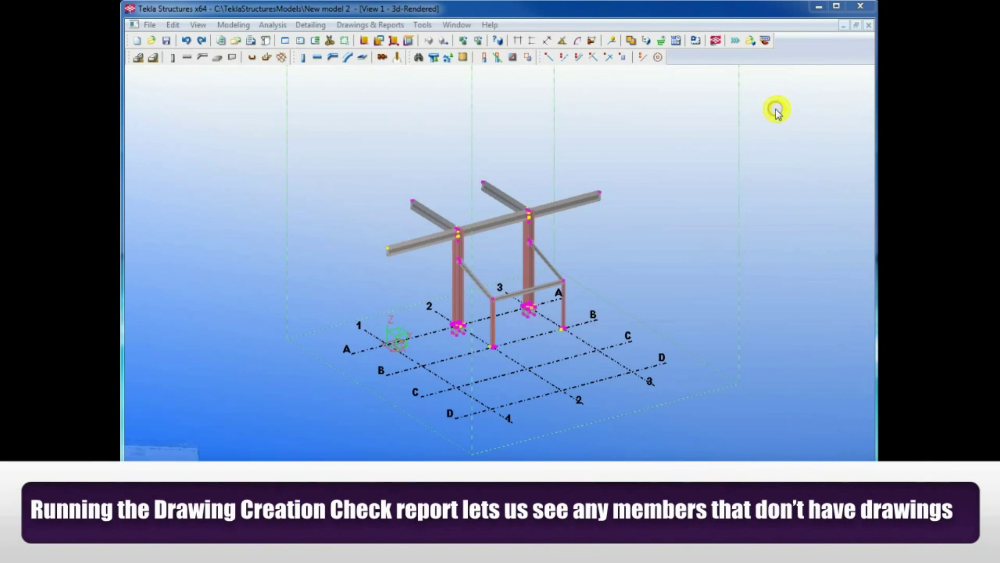
# - Create the Drawing_Creation_Check report from all objects, replacing the existing report file, and minimize the Report dialog
pyautogui.click(221, 40)
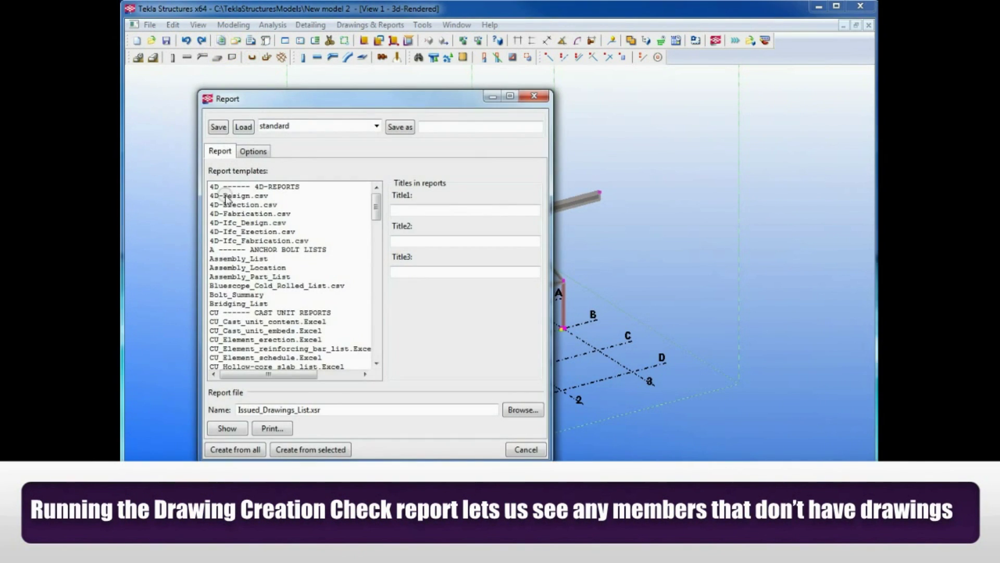
pyautogui.moveTo(375, 208); pyautogui.dragTo(375, 245)
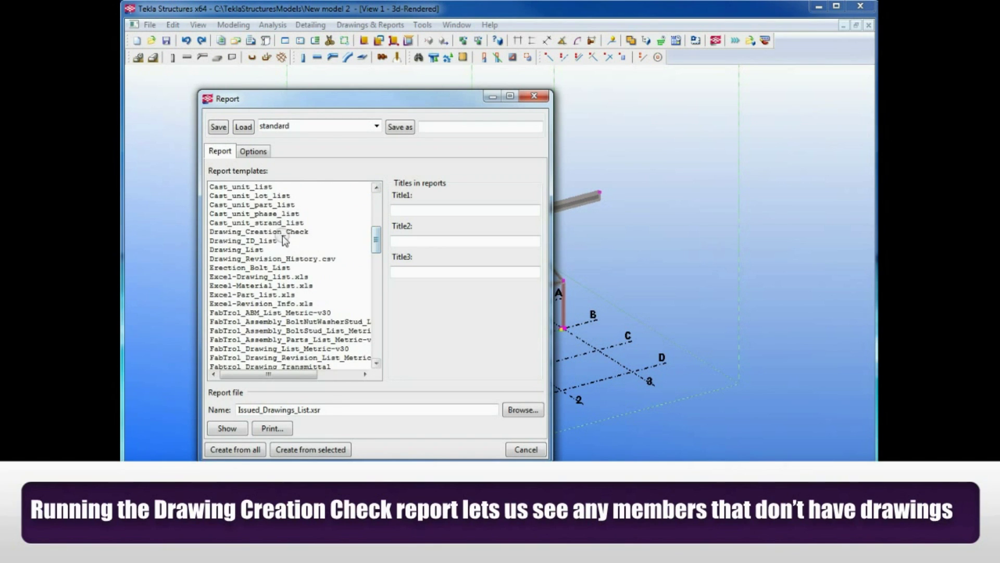
pyautogui.click(289, 232)
pyautogui.click(254, 151)
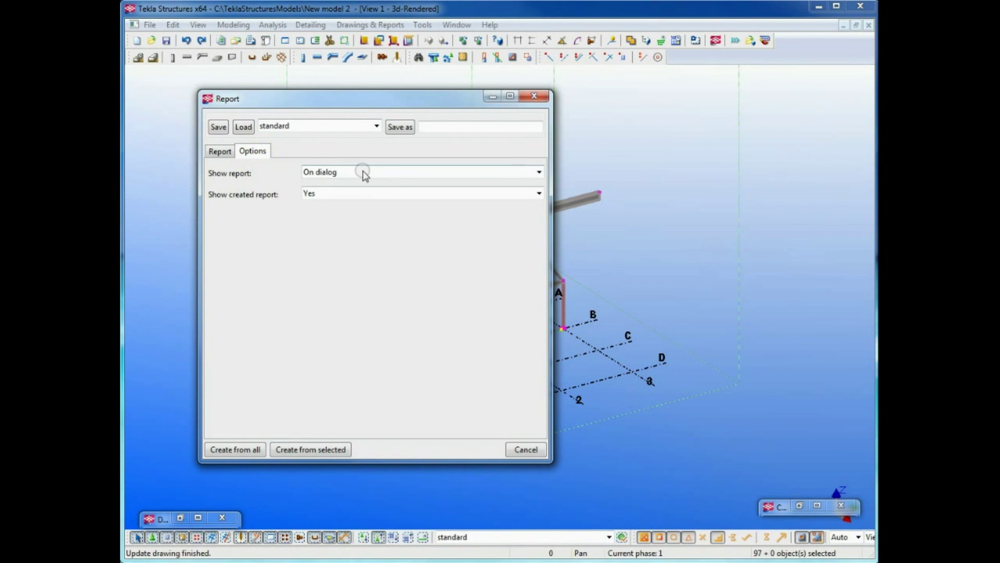
pyautogui.click(220, 151)
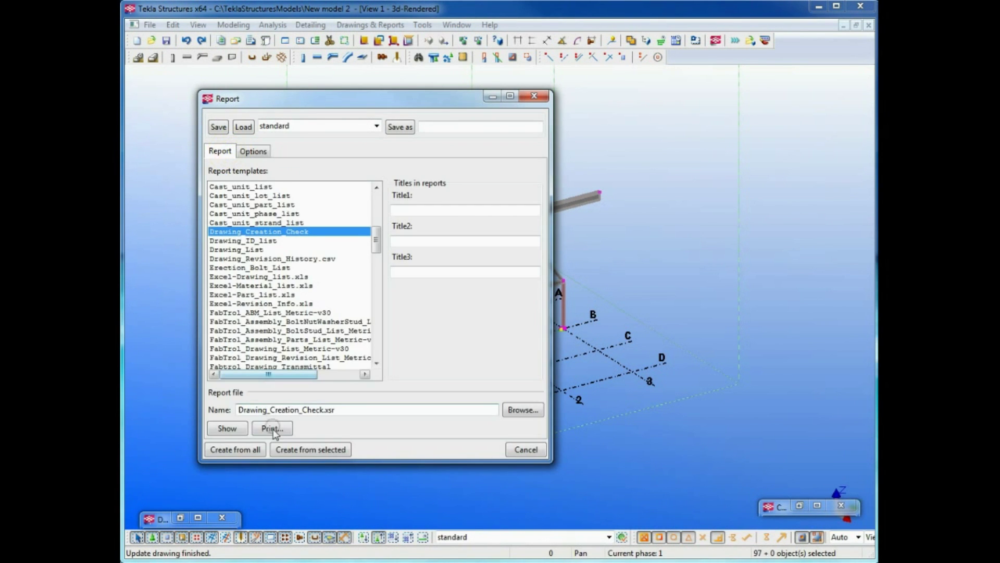
pyautogui.click(240, 450)
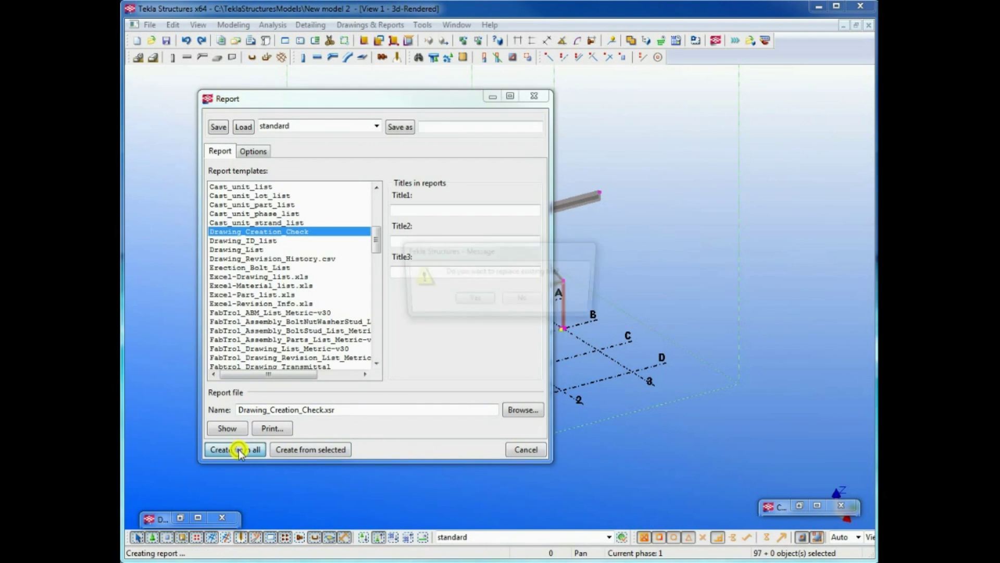
pyautogui.click(472, 301)
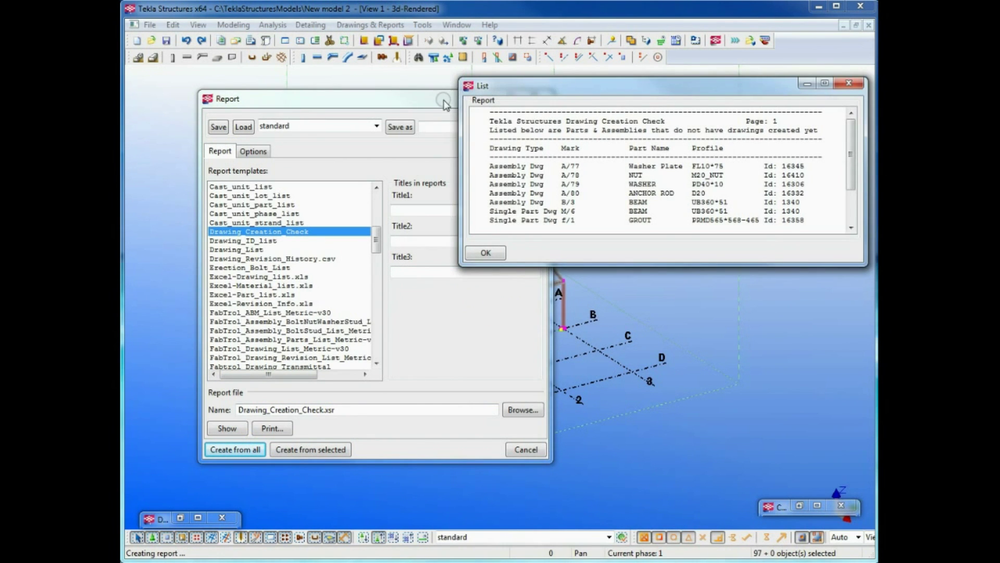
pyautogui.click(538, 99)
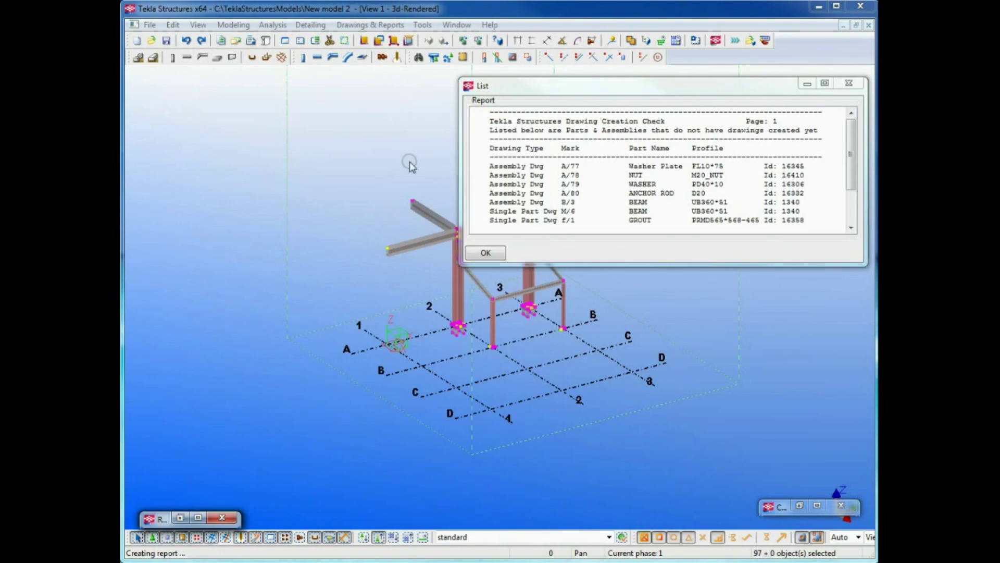
# - Highlight members without drawings in the model by selecting the washer plate, anchor rod and beam B/3 entries in the report
pyautogui.click(310, 148)
pyautogui.moveTo(378, 163); pyautogui.dragTo(294, 172, button='middle')
pyautogui.click(531, 167)
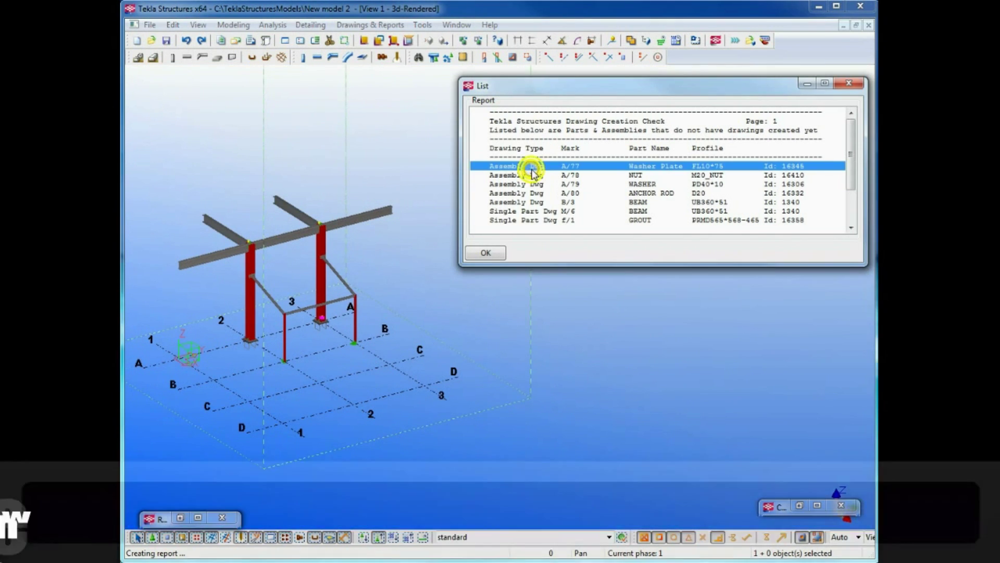
pyautogui.click(711, 194)
pyautogui.click(710, 202)
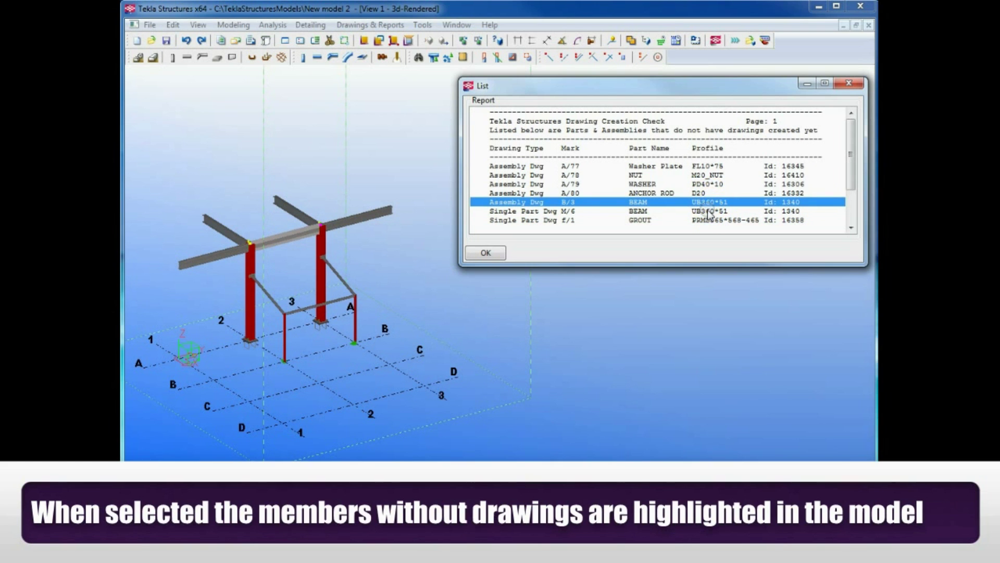
pyautogui.keyDown('ctrl'); pyautogui.click(565, 194); pyautogui.keyUp('ctrl')
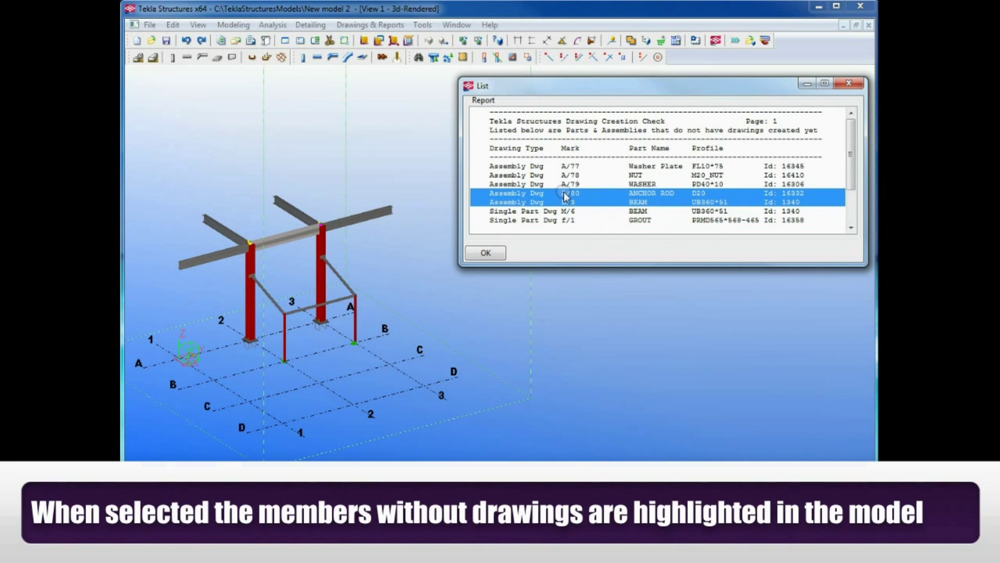
# - Create the missing drawings for the anchor rod, beam B/3 and single-part M/6 entries selected in the report, and close the report list
pyautogui.click(568, 211)
pyautogui.keyDown('shift'); pyautogui.click(567, 194); pyautogui.keyUp('shift')
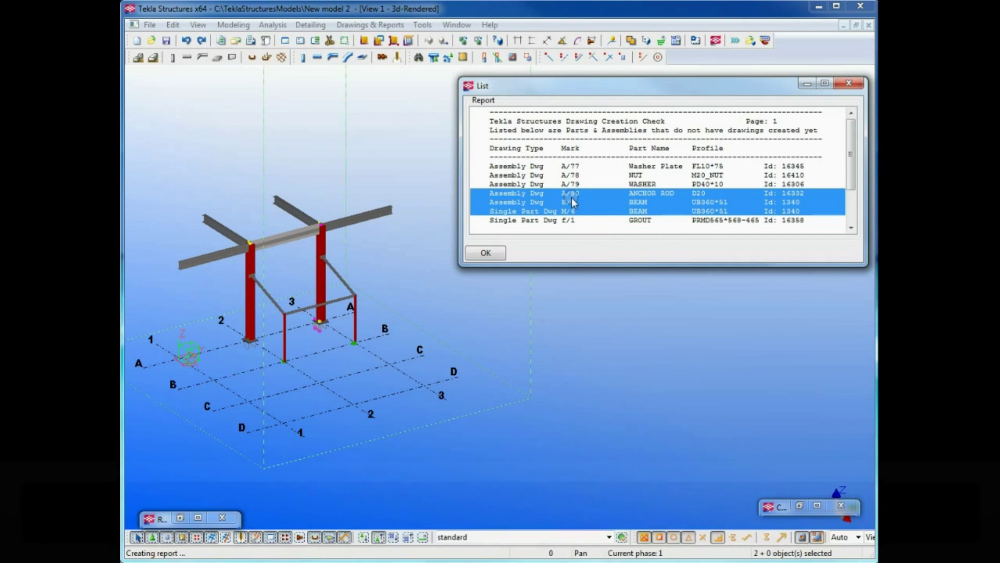
pyautogui.rightClick(260, 179)
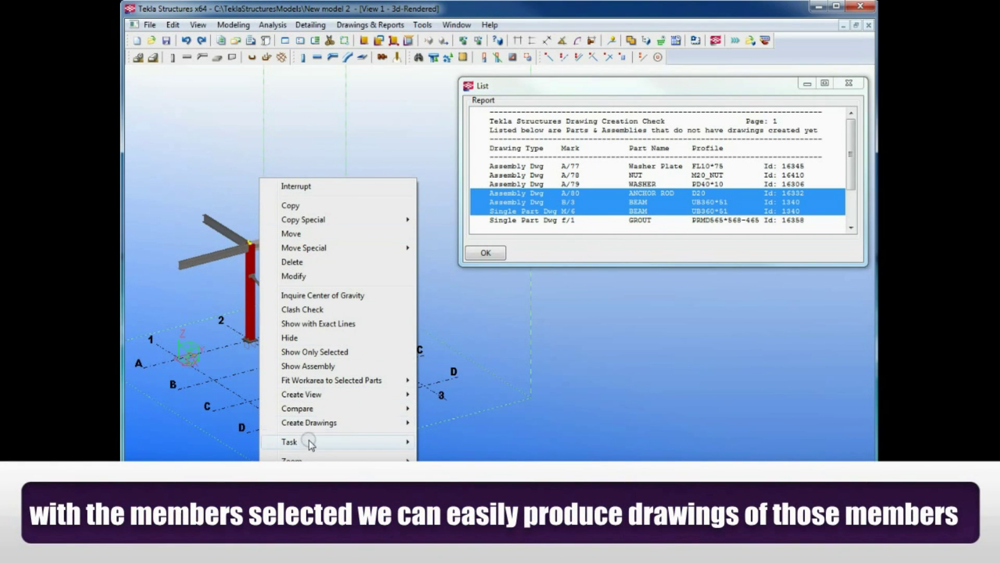
pyautogui.moveTo(347, 426)
pyautogui.click(442, 436)
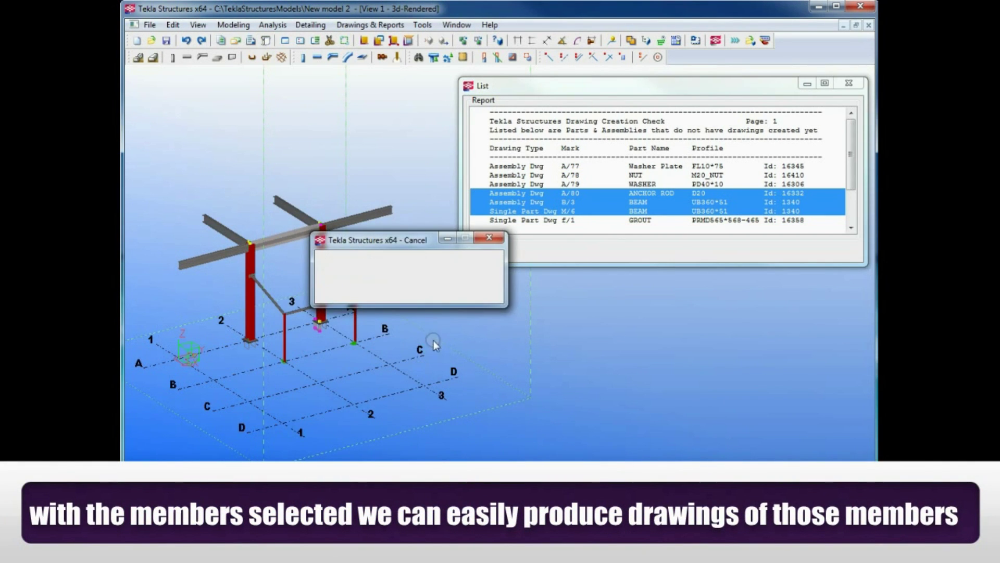
pyautogui.rightClick(346, 245)
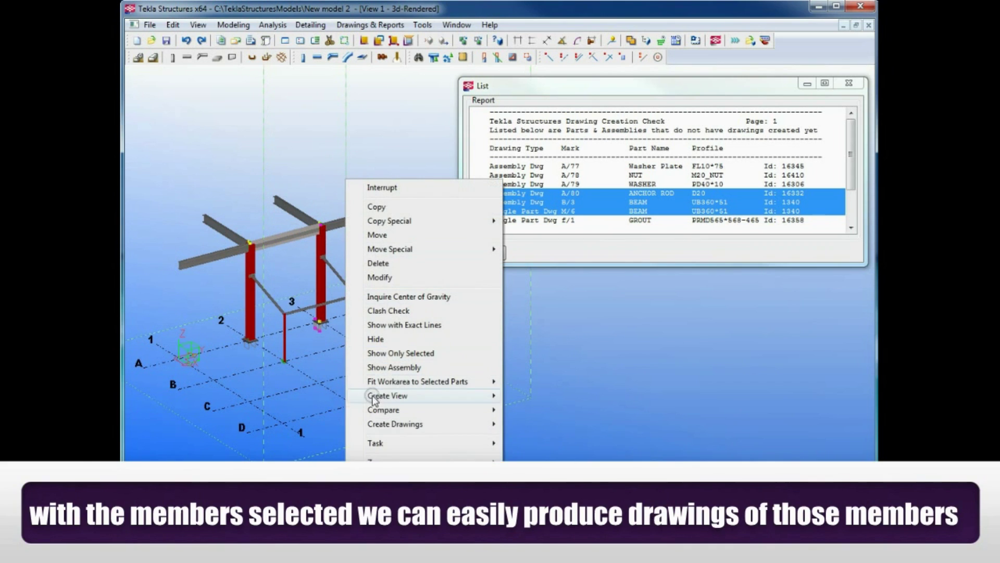
pyautogui.moveTo(386, 423)
pyautogui.click(512, 427)
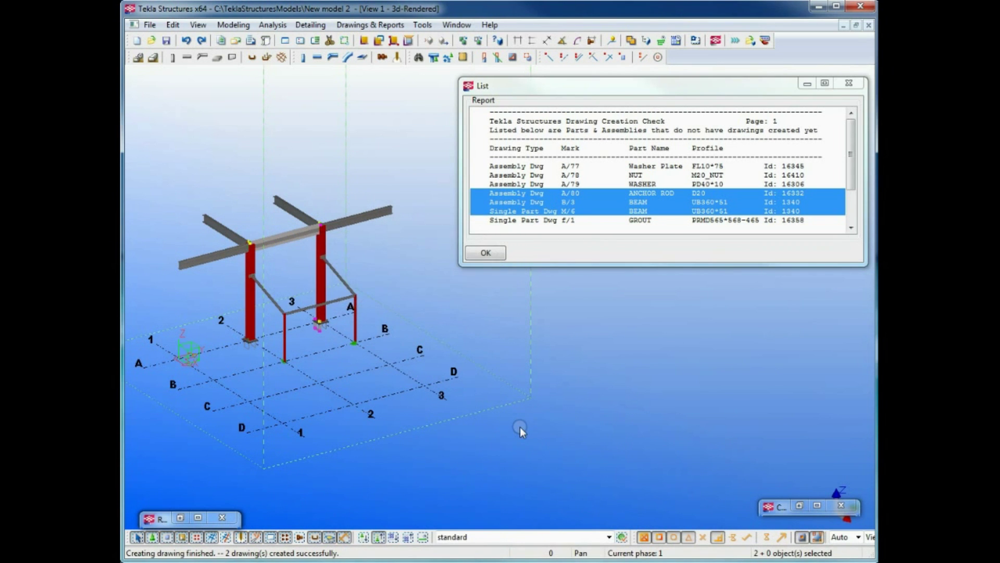
pyautogui.click(484, 254)
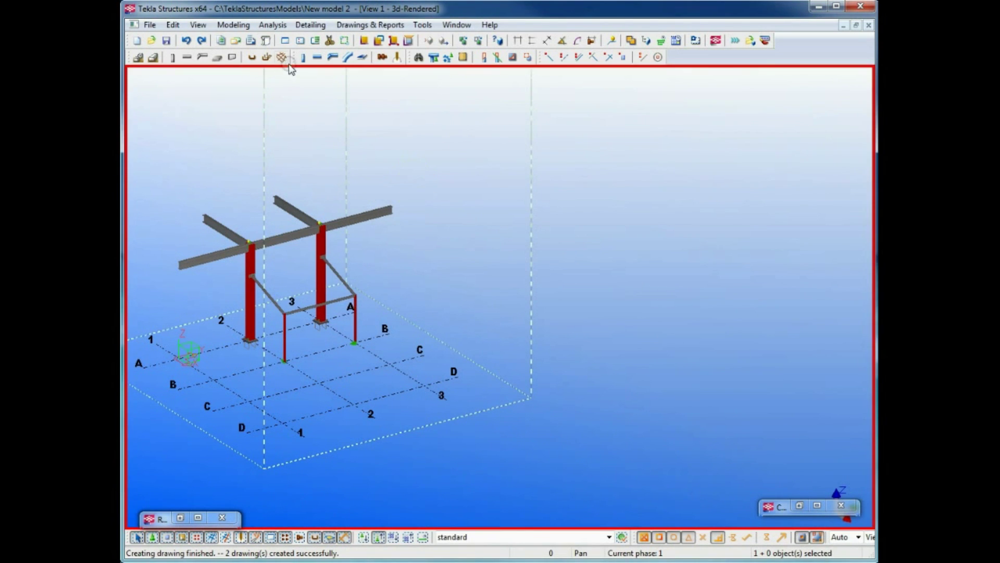
# - Select the whole model and set up an Excel-Part_list.xls report shown with the associated viewer
pyautogui.moveTo(413, 142); pyautogui.dragTo(168, 197)
pyautogui.click(221, 40)
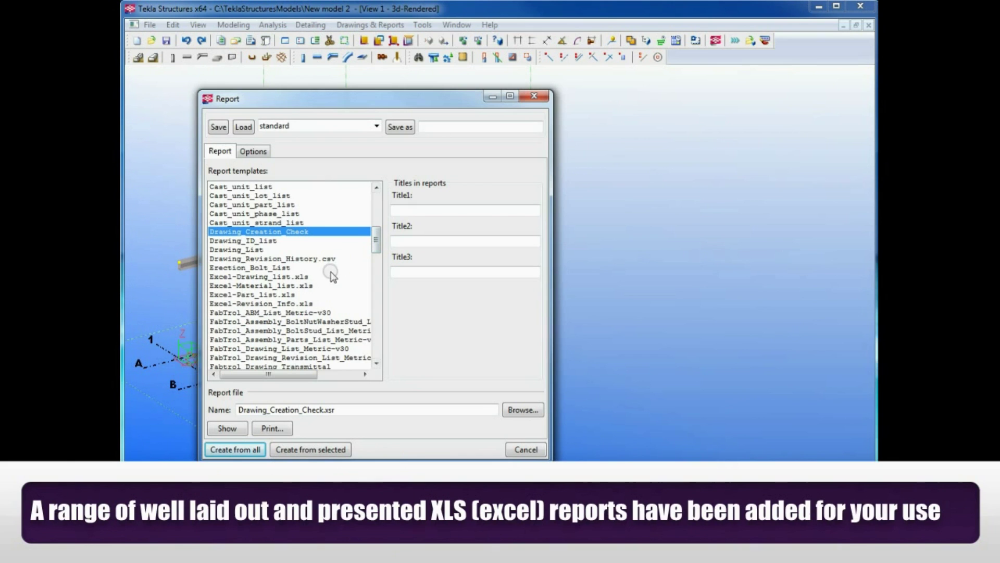
pyautogui.click(306, 295)
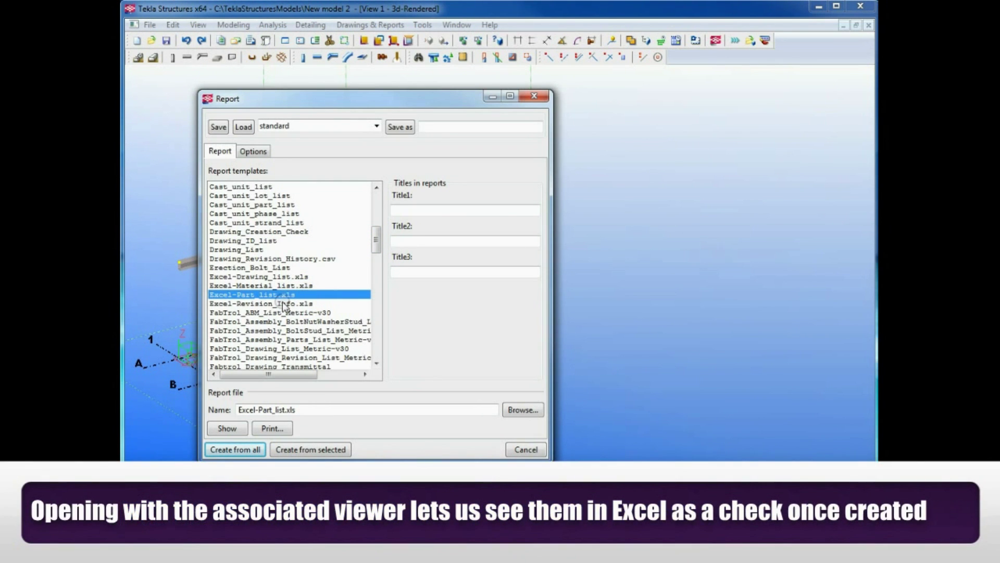
pyautogui.click(256, 449)
pyautogui.click(253, 151)
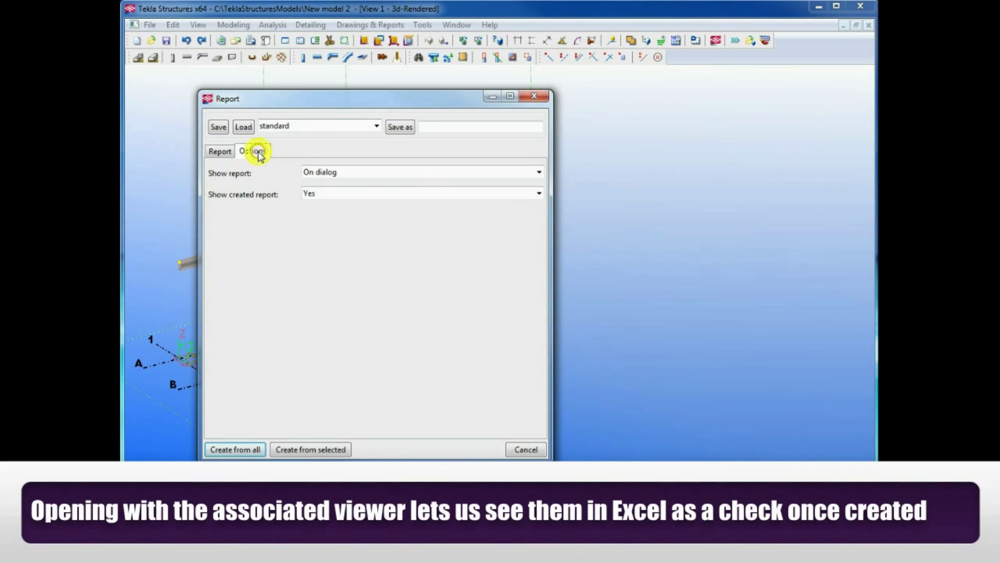
pyautogui.click(337, 171)
pyautogui.click(334, 196)
# - Create the part list report from all objects and review it in Excel down to the totals row
pyautogui.click(258, 451)
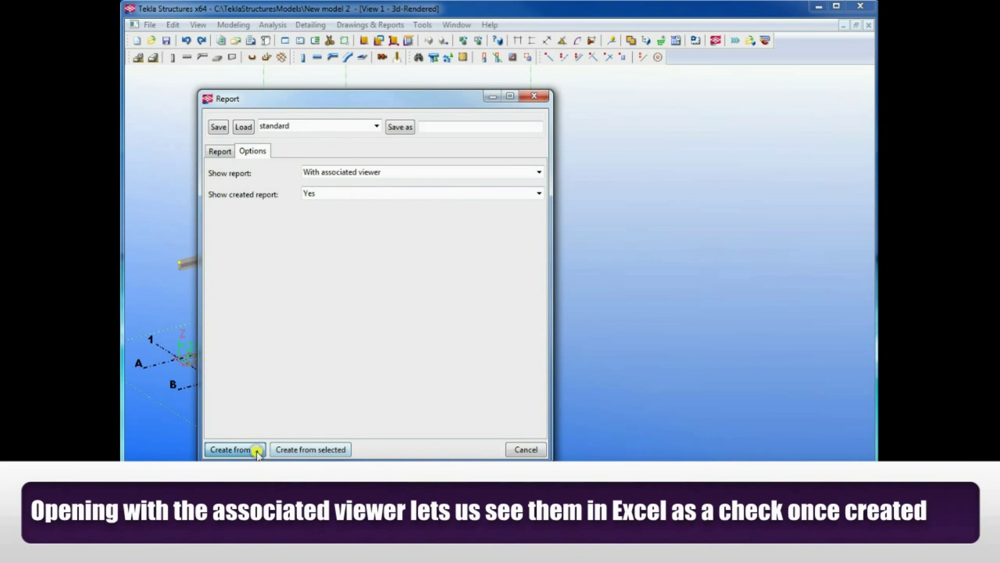
pyautogui.click(470, 299)
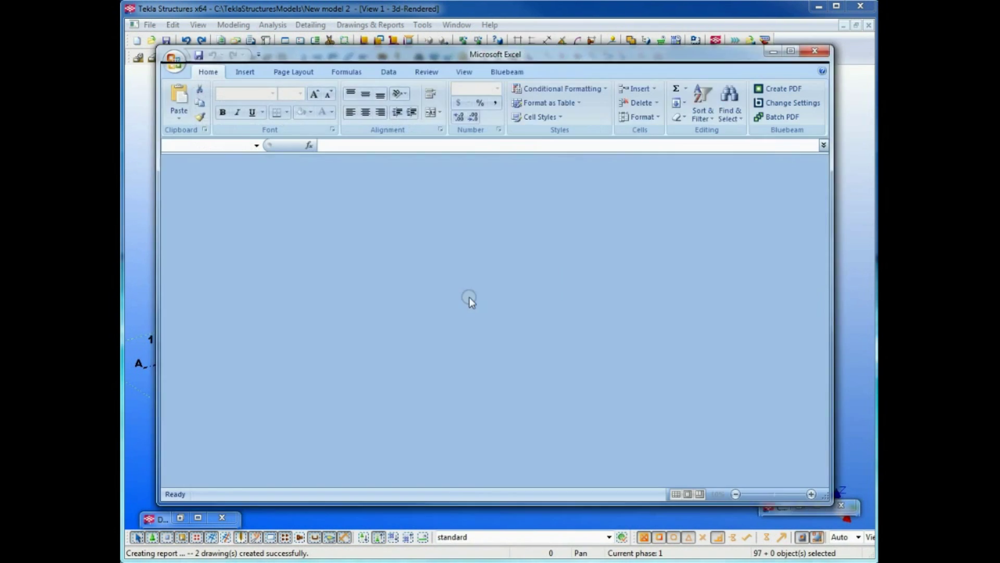
pyautogui.click(377, 308)
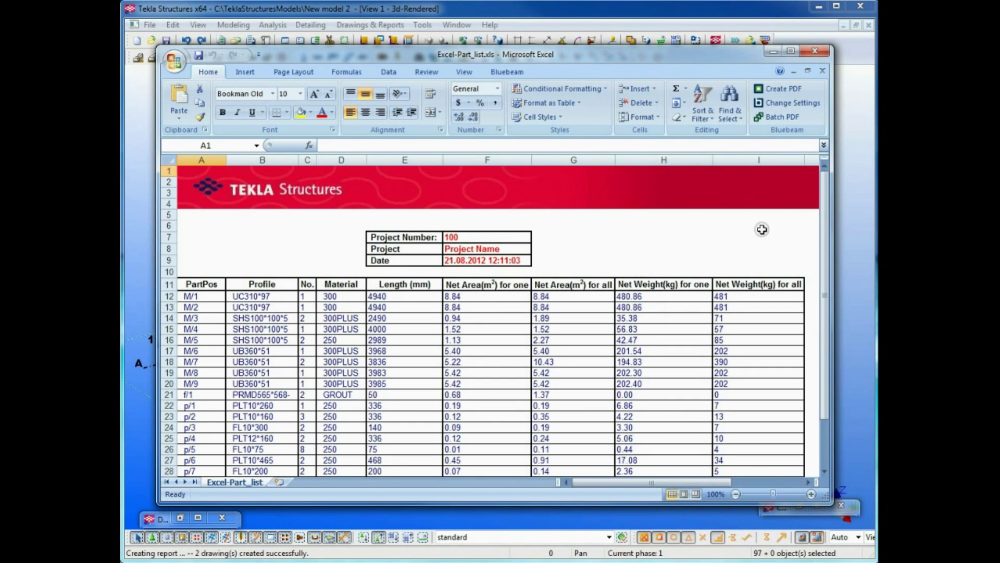
pyautogui.moveTo(819, 219); pyautogui.dragTo(820, 267)
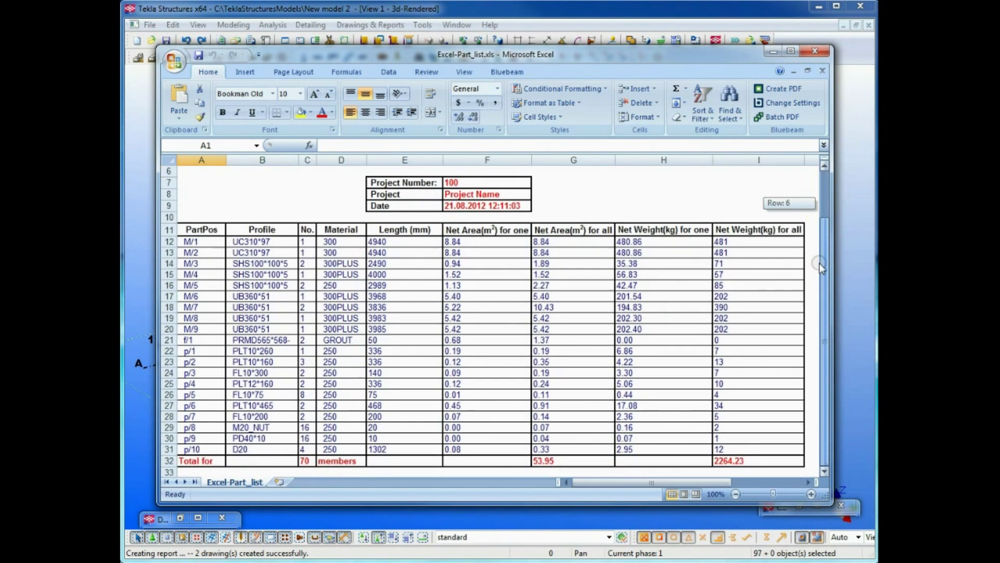